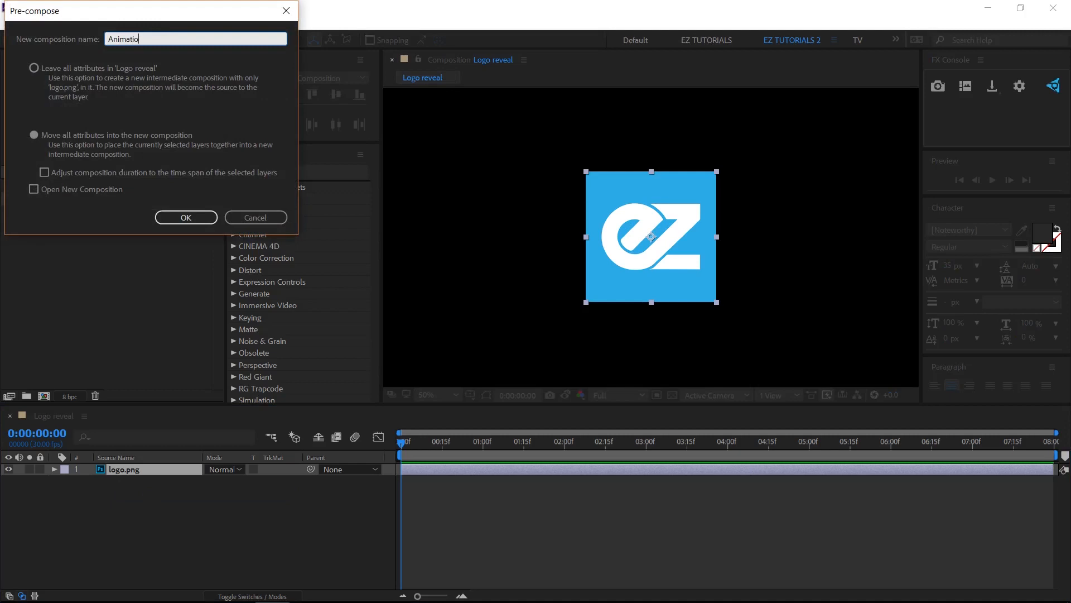
Step: Pre-compose the logo.png layer as Animation, moving all attributes into the new composition, and open that composition
click(39, 134)
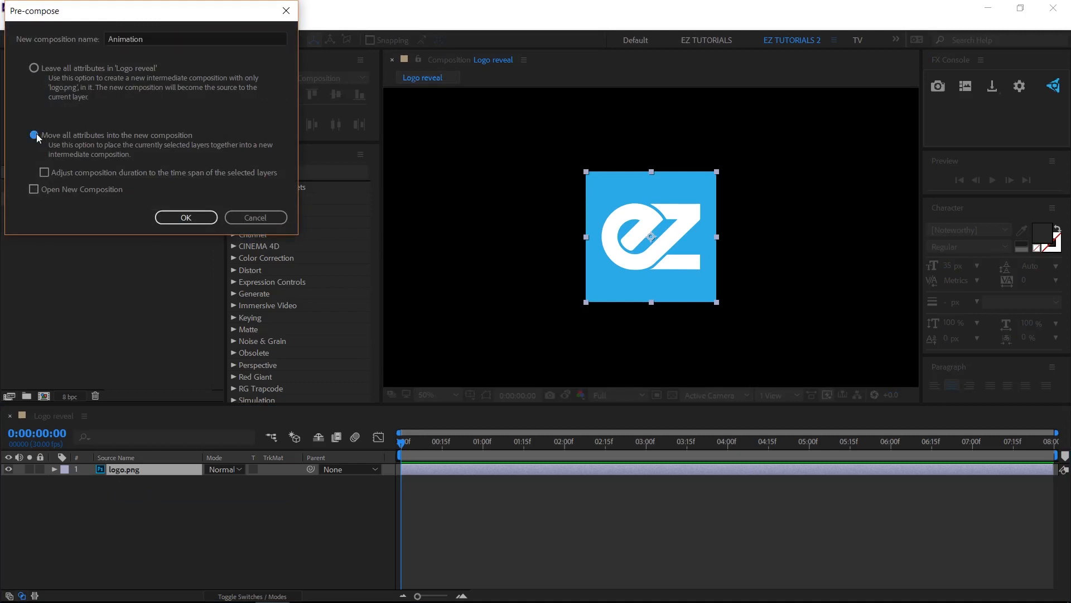
click(173, 218)
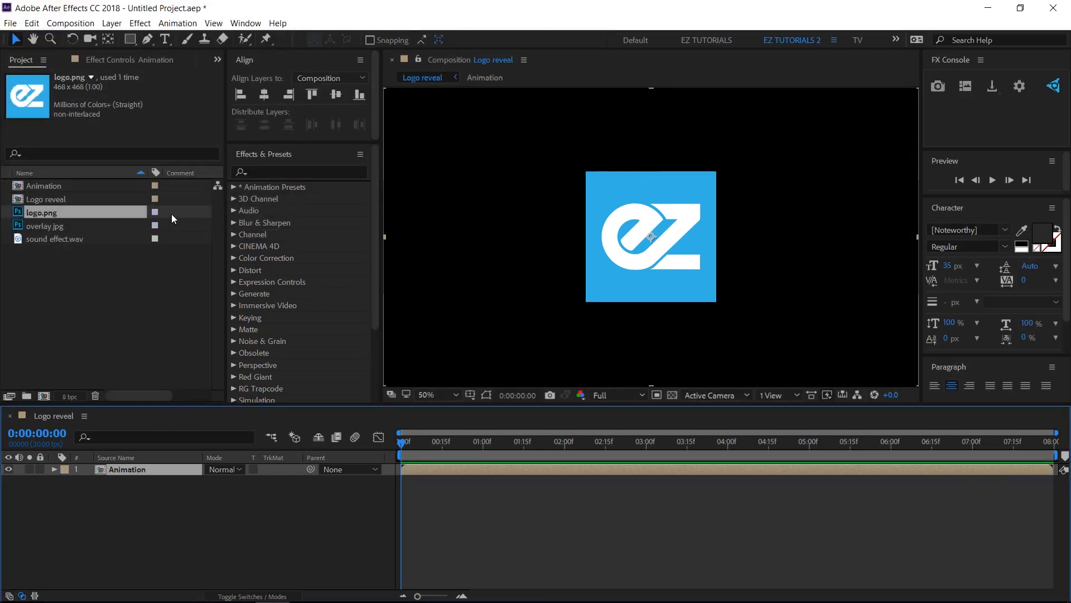
double_click(136, 471)
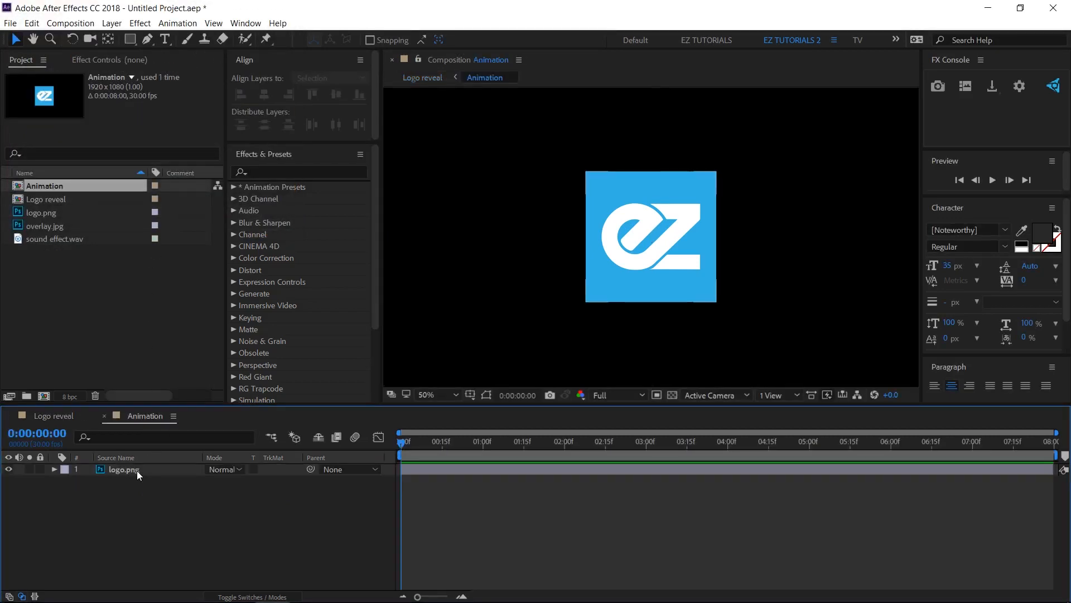
Step: Pre-compose the logo.png layer inside the Animation composition under the name Logo
click(132, 468)
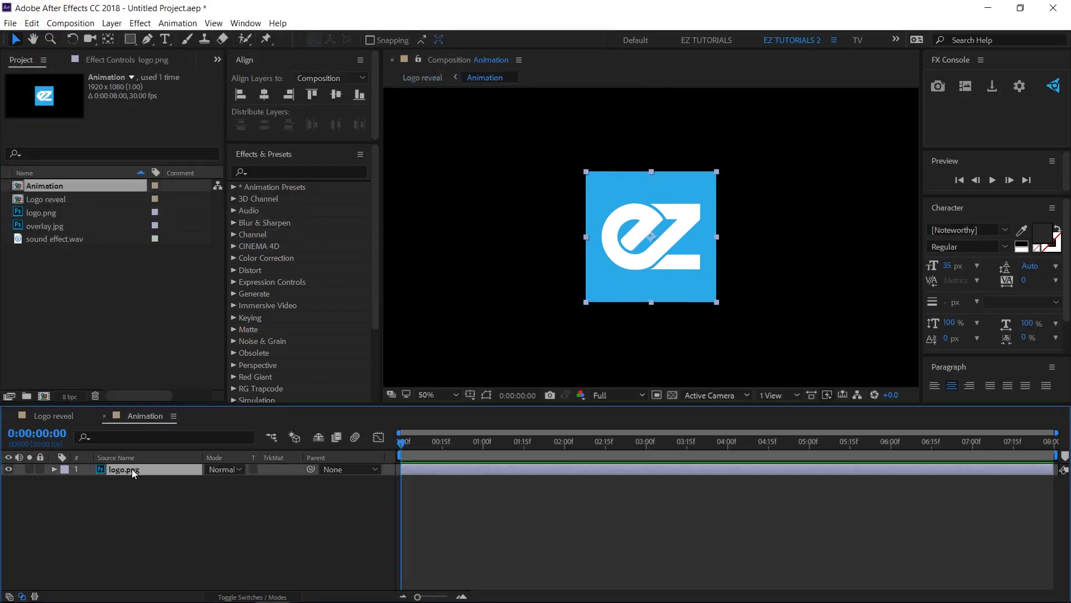
right_click(132, 470)
click(156, 492)
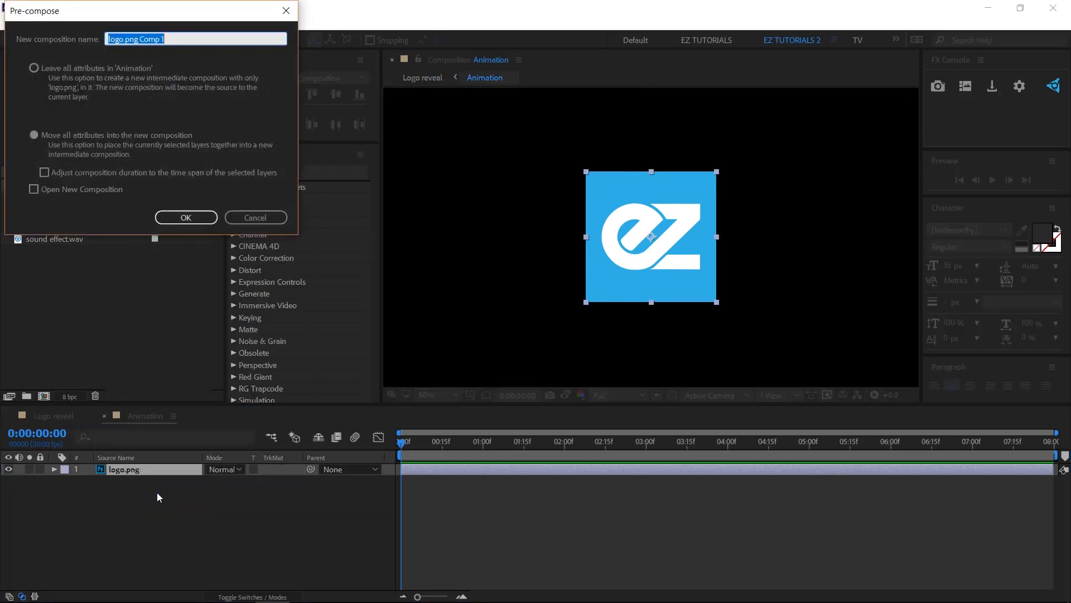
text(Logo)
click(201, 215)
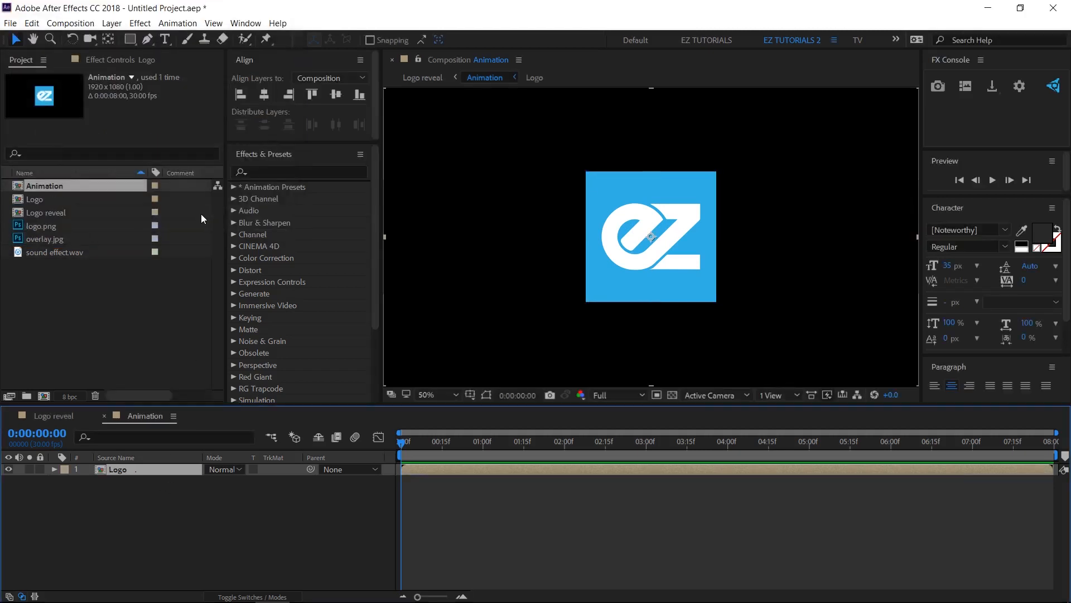
Step: Apply the Simple Choker effect to the Logo layer and set its Choke Matte to 15
click(296, 172)
text(simp)
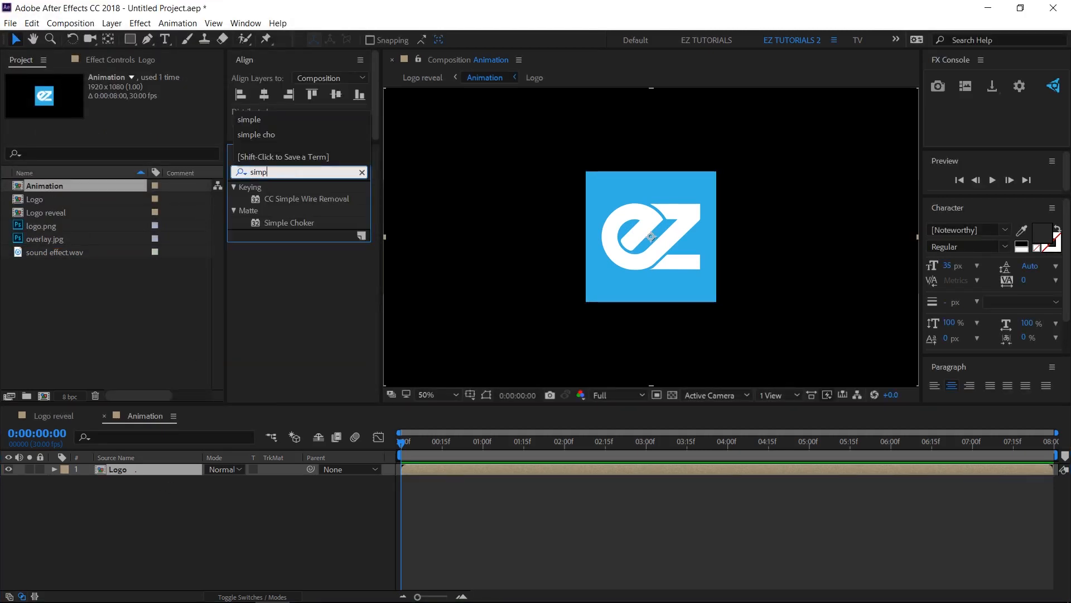
text(le cho)
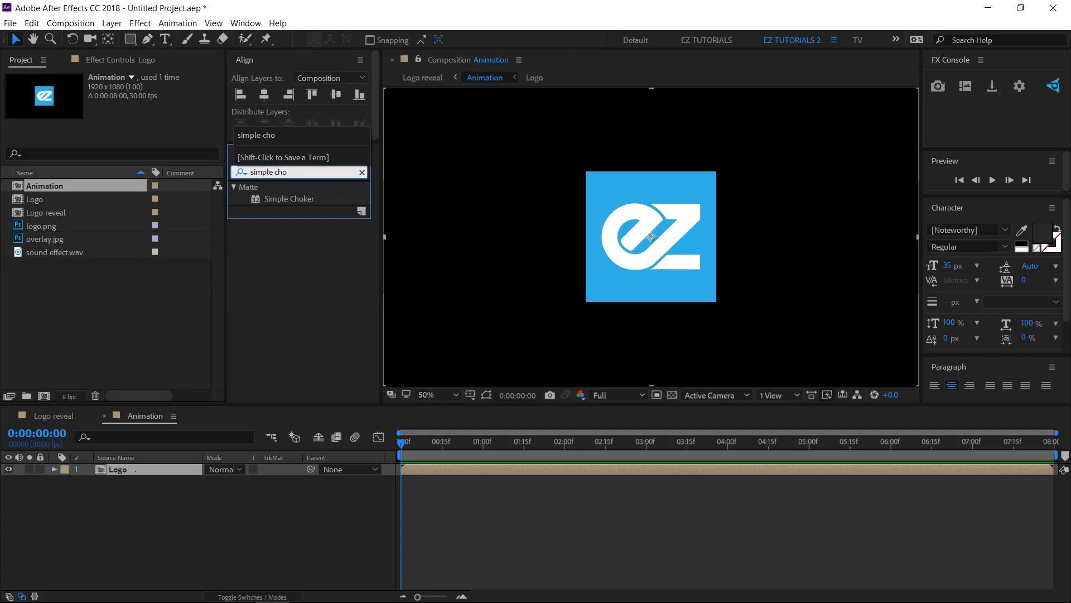
drag(299, 204, 152, 470)
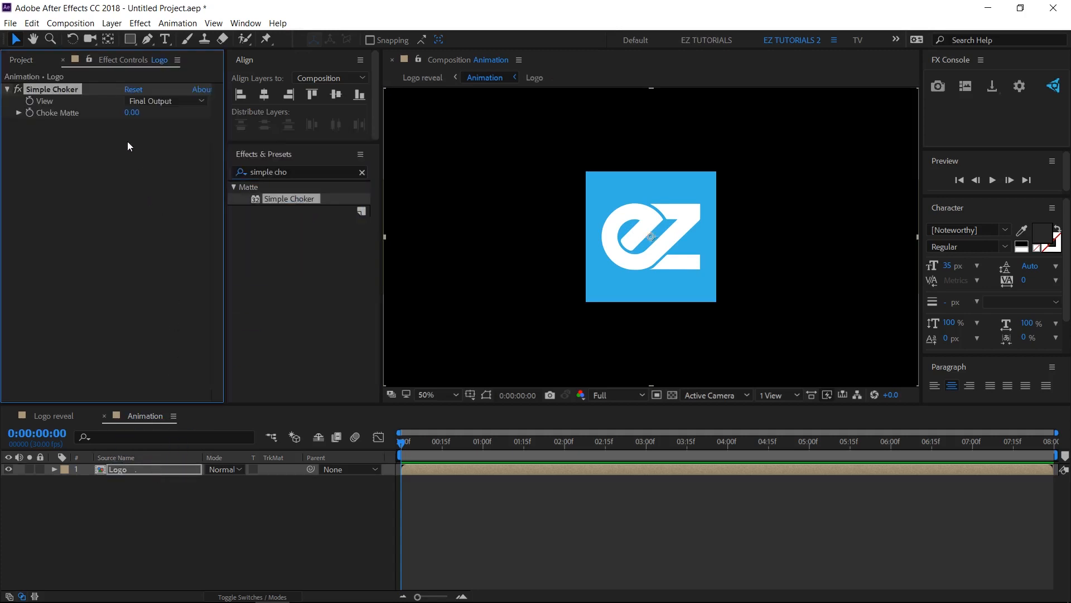
click(132, 114)
text(15)
key(Return)
Step: Find the Warp effect and add it to the Logo layer after Simple Choker
click(262, 172)
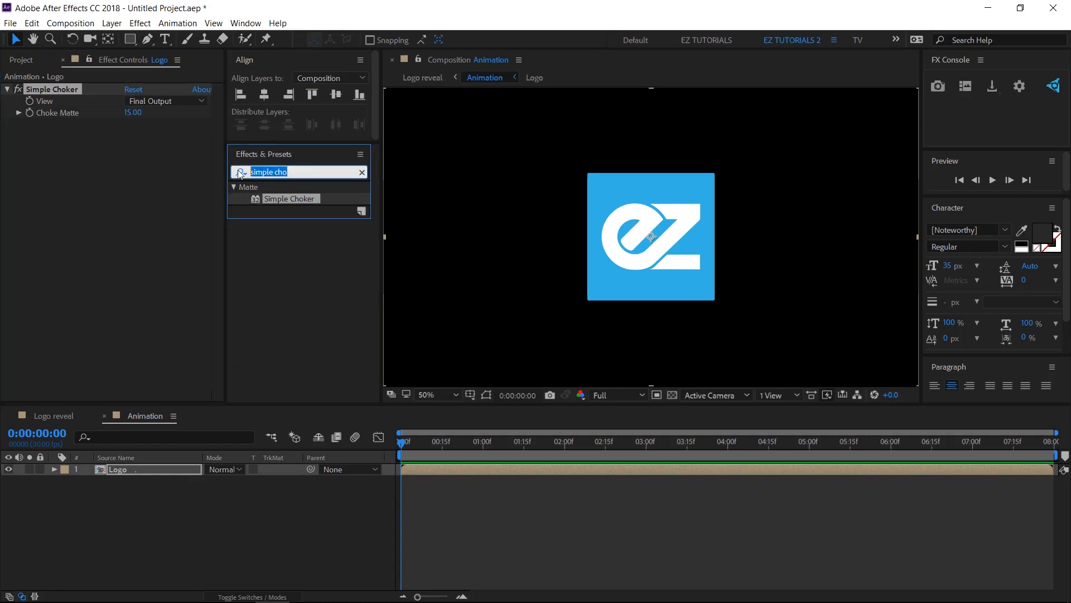
text(warp)
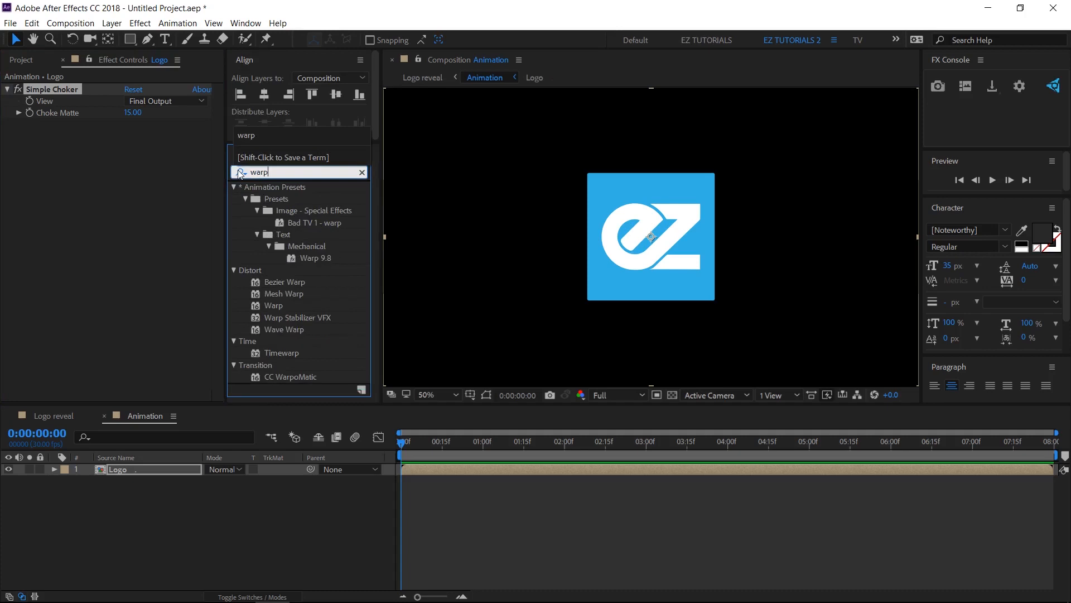
drag(276, 304, 120, 243)
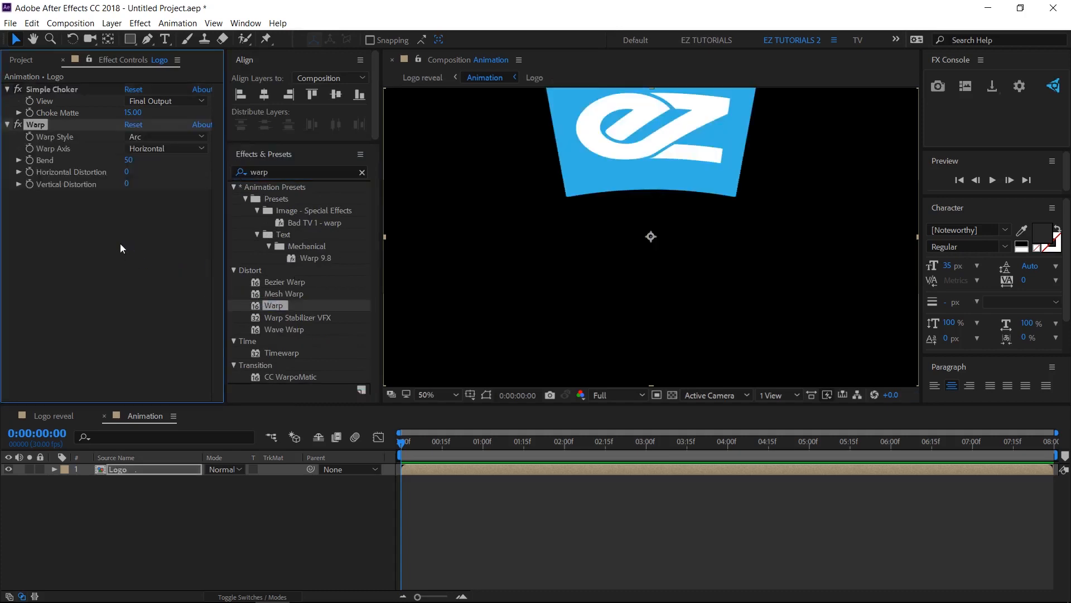
Step: Set the Warp effect to the Bulge style on the Vertical axis with a Bend of 100
click(148, 138)
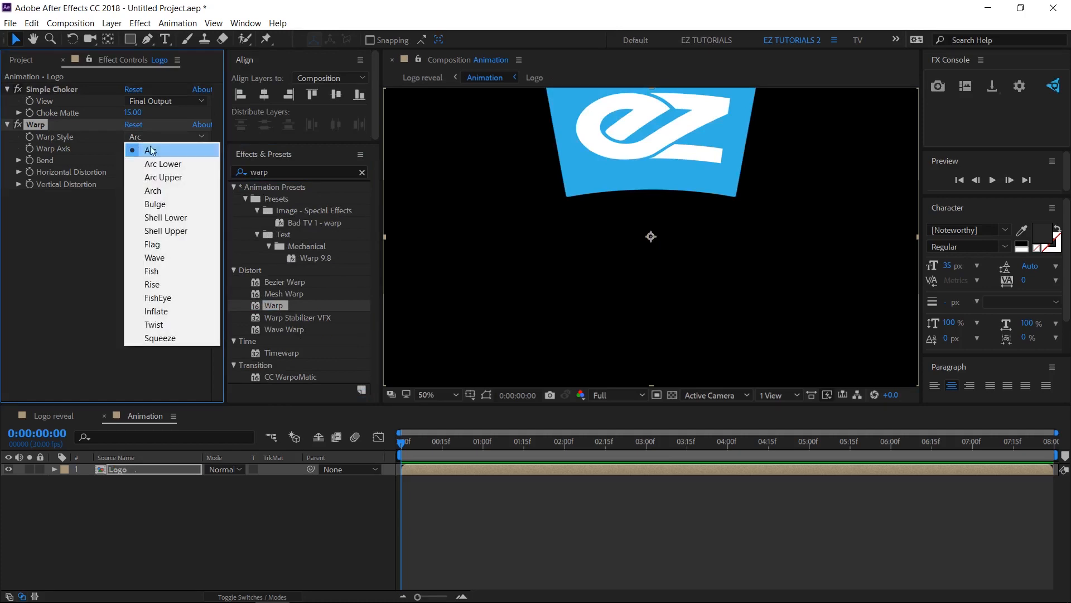
click(161, 204)
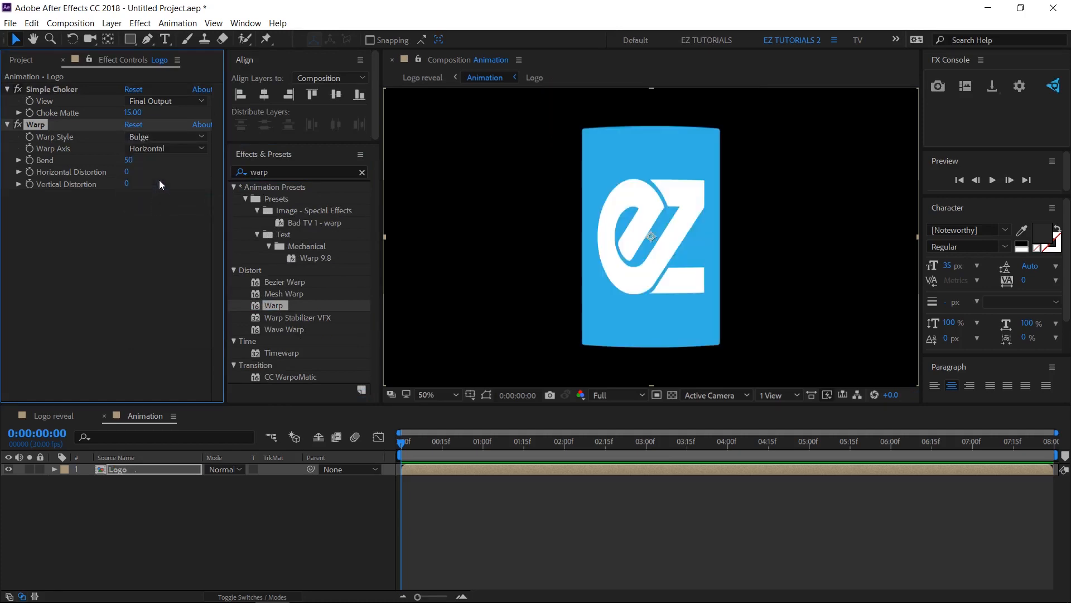
click(153, 149)
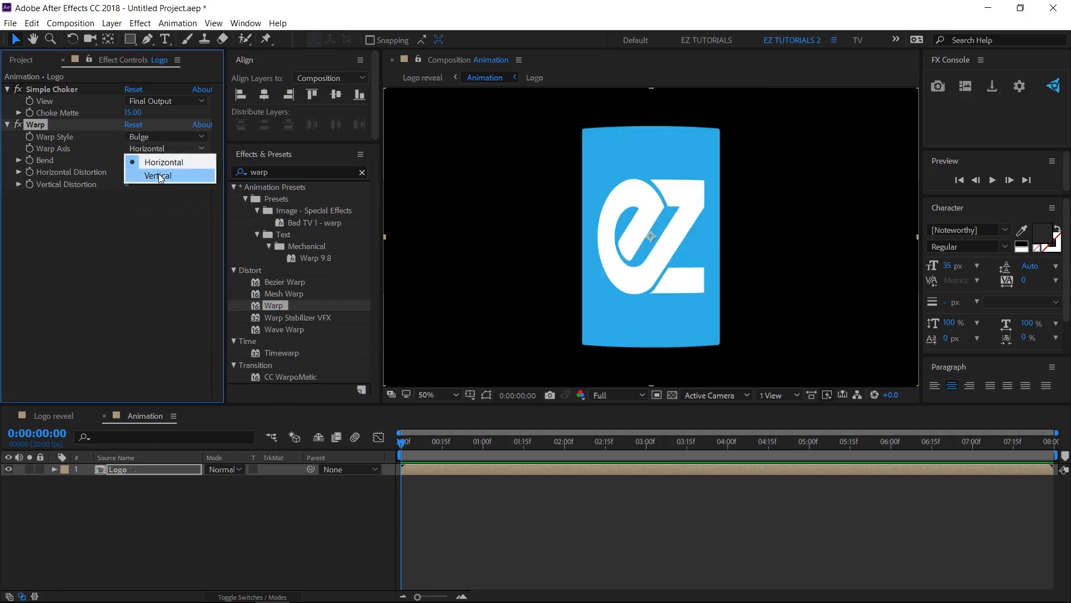
click(159, 175)
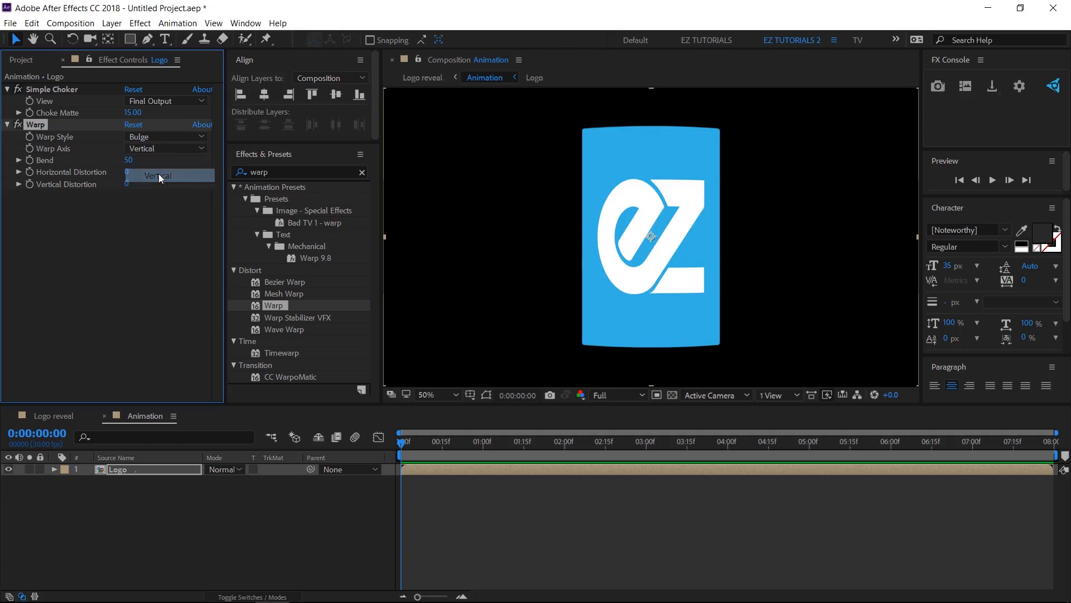
click(130, 161)
text(100)
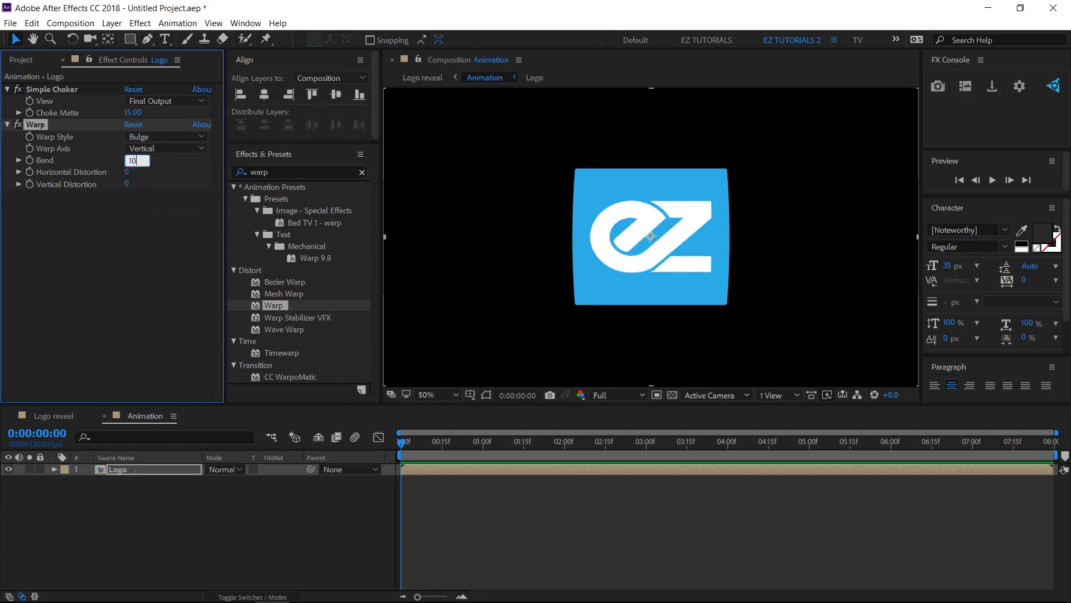
key(Return)
Step: Add the CC Lens effect to the Logo layer and set its Convergence to -200
click(281, 172)
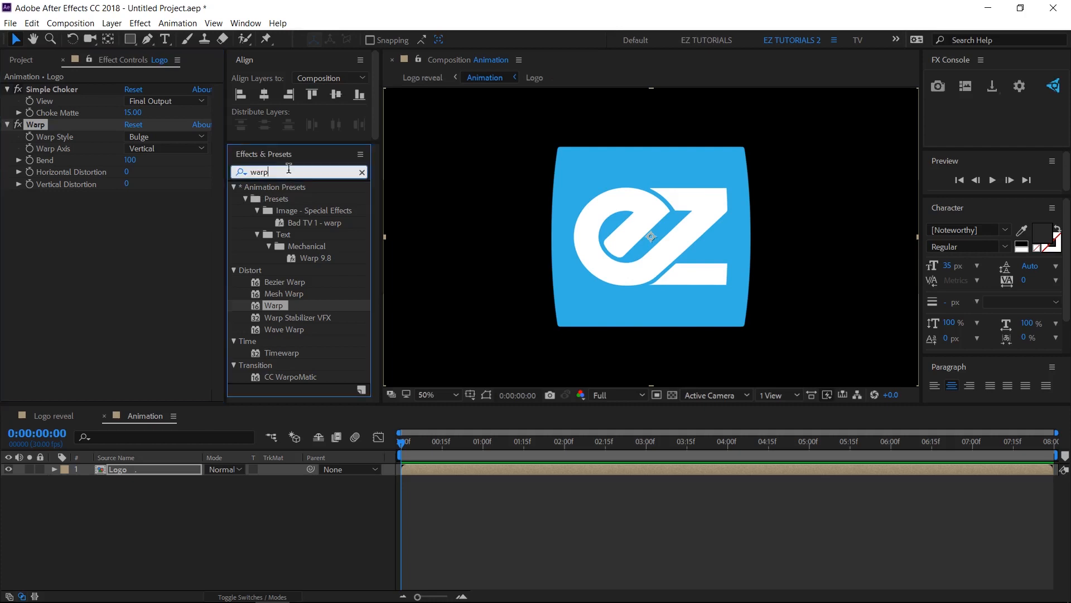
double_click(280, 172)
text(cc lens)
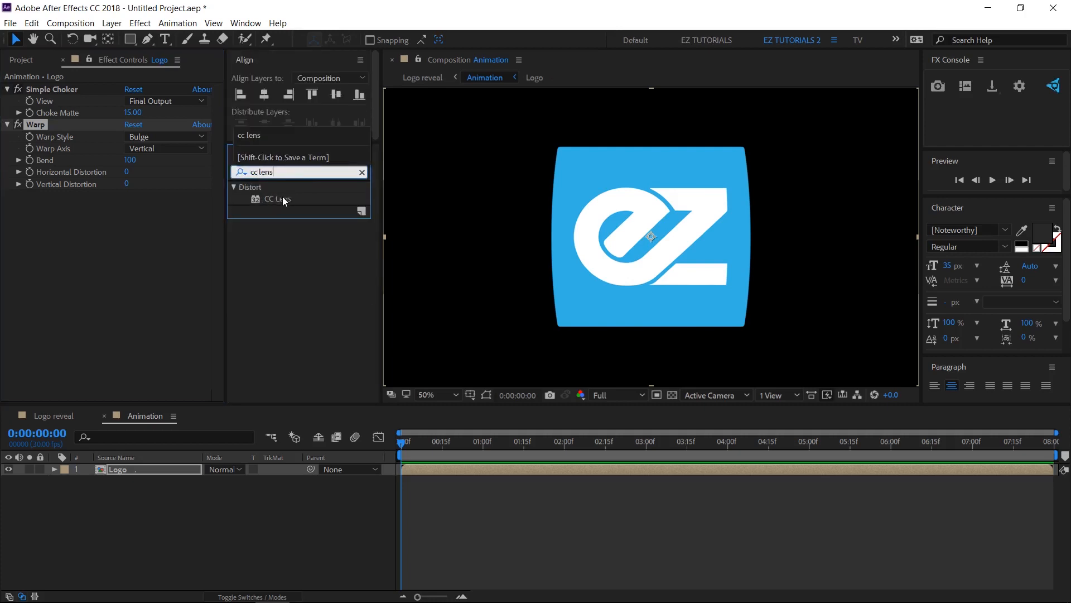
drag(282, 196, 94, 233)
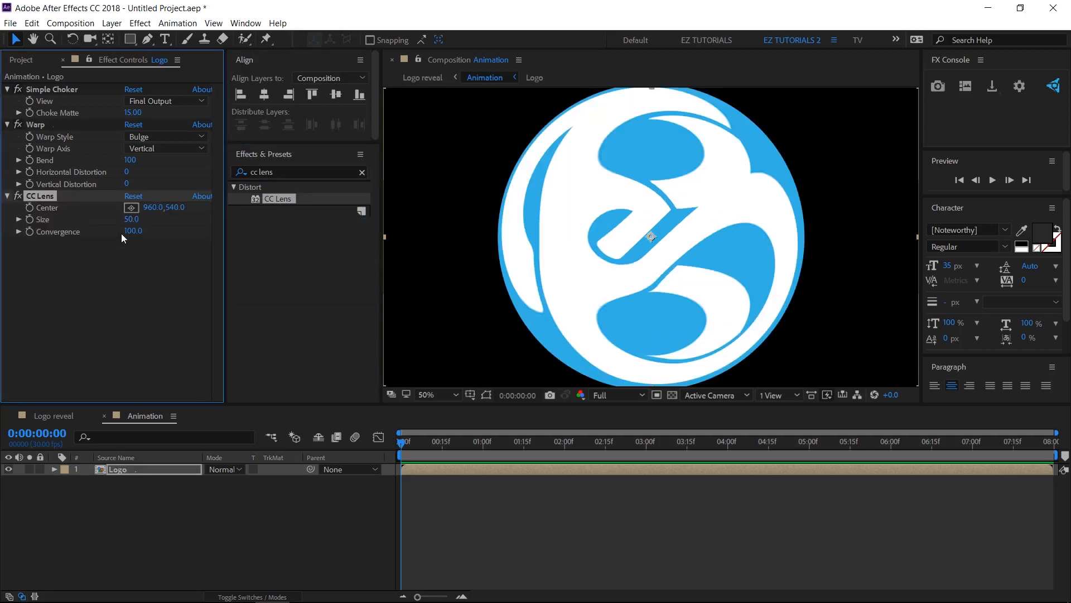
text(-200)
key(Return)
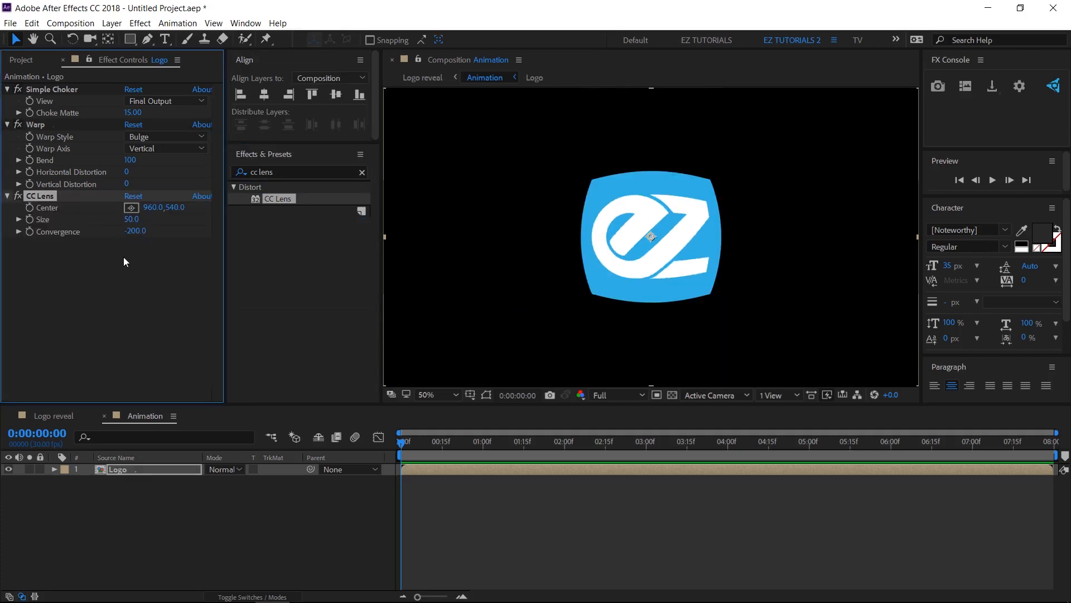
Step: Set the CC Lens Size to 0 with a keyframe at 0:00:00:00 and reveal the layer's keyframes in the timeline
click(133, 218)
text(0)
key(Return)
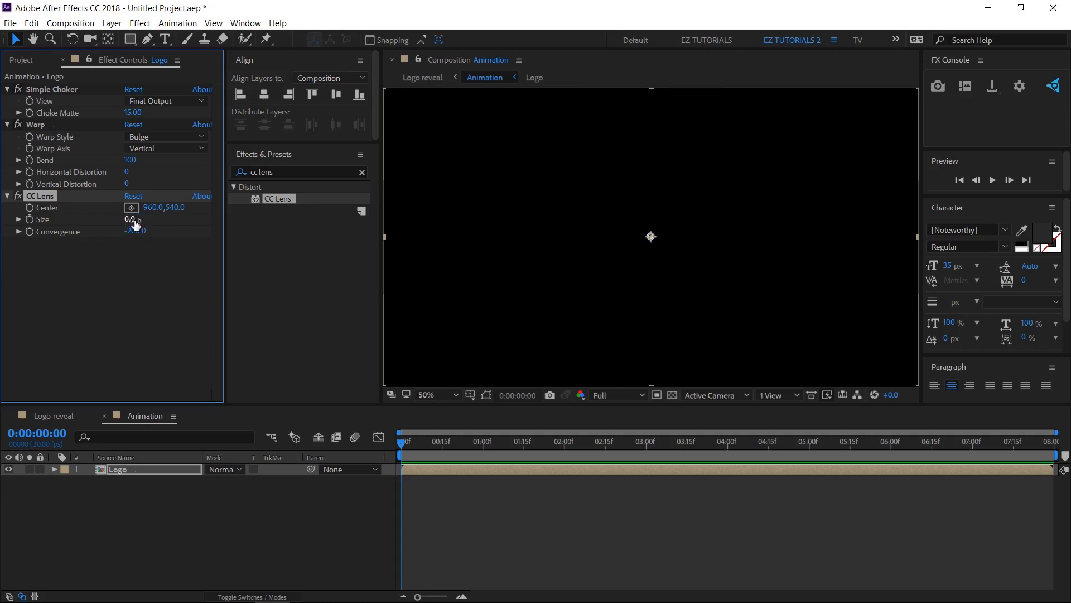
click(29, 221)
key(u)
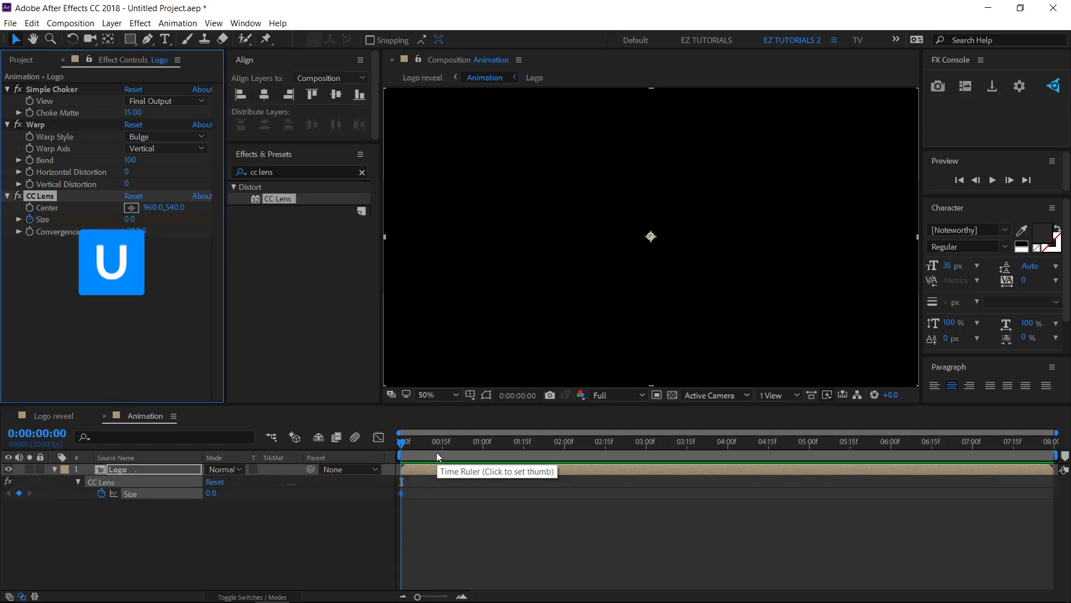
Step: Keyframe the CC Lens Size at 6 on 0:00:00:15 and at 5 on 0:00:01:15
click(442, 447)
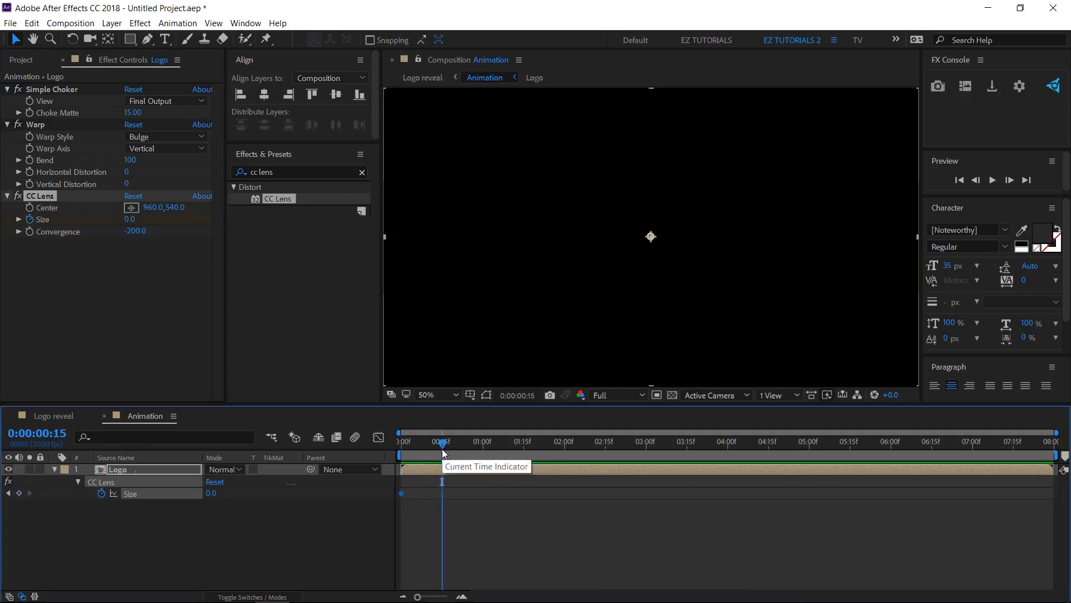
click(212, 495)
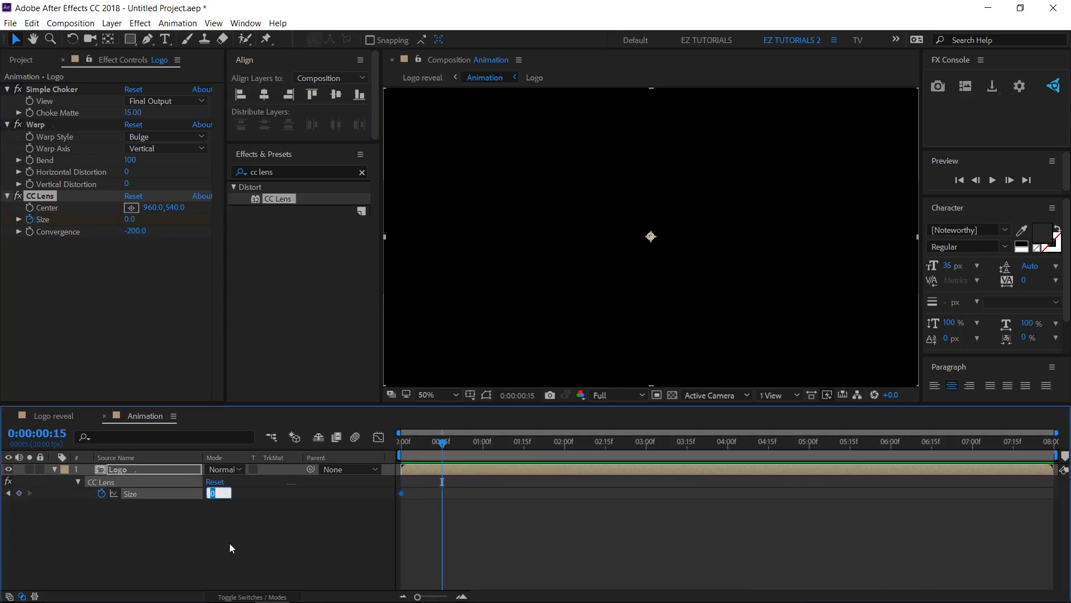
text(6)
key(Return)
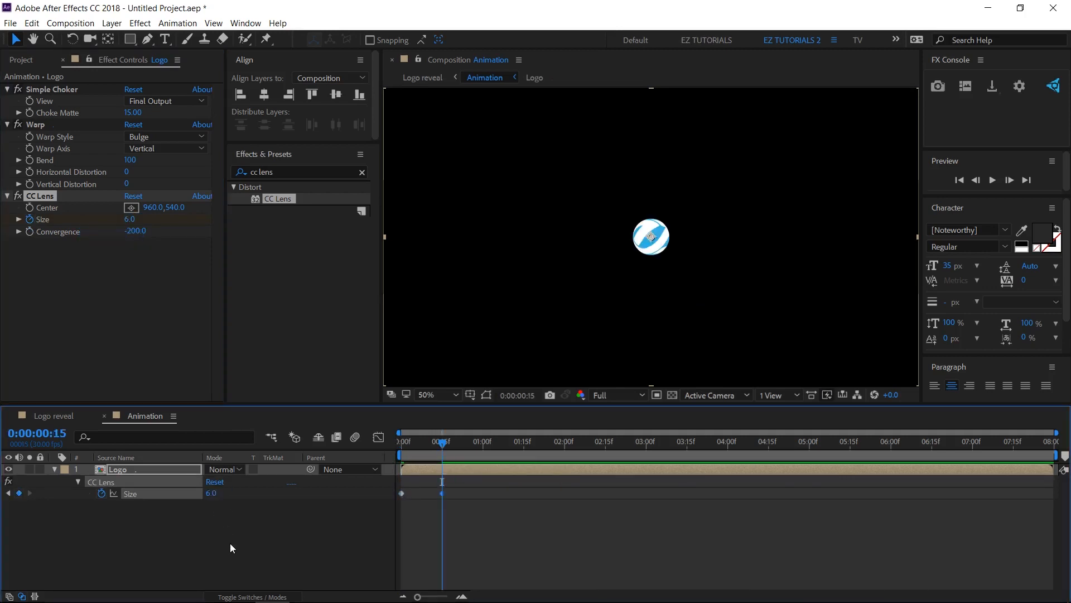
click(524, 450)
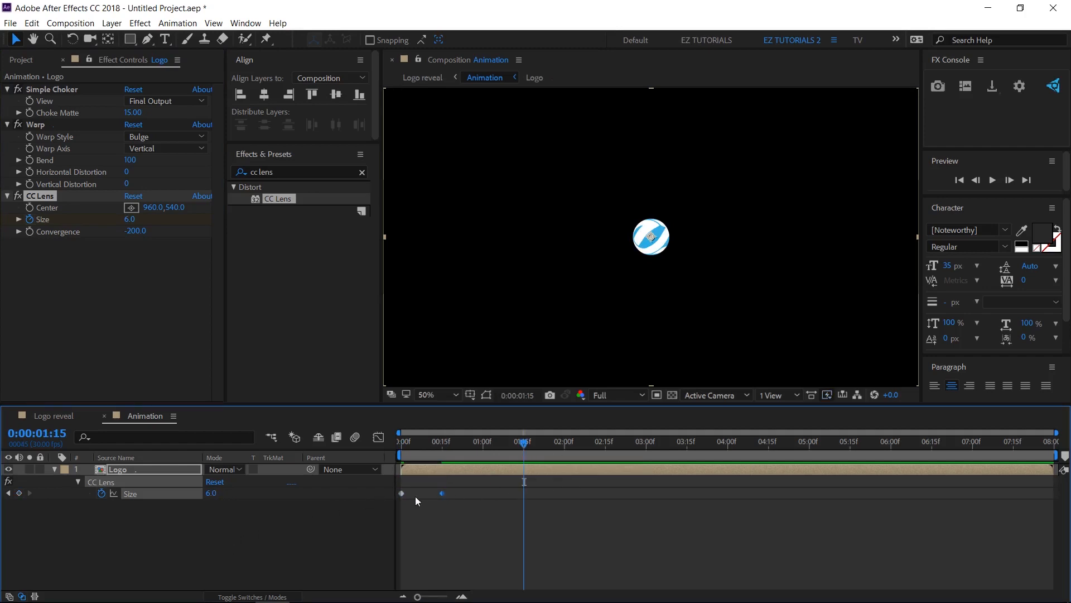
click(210, 494)
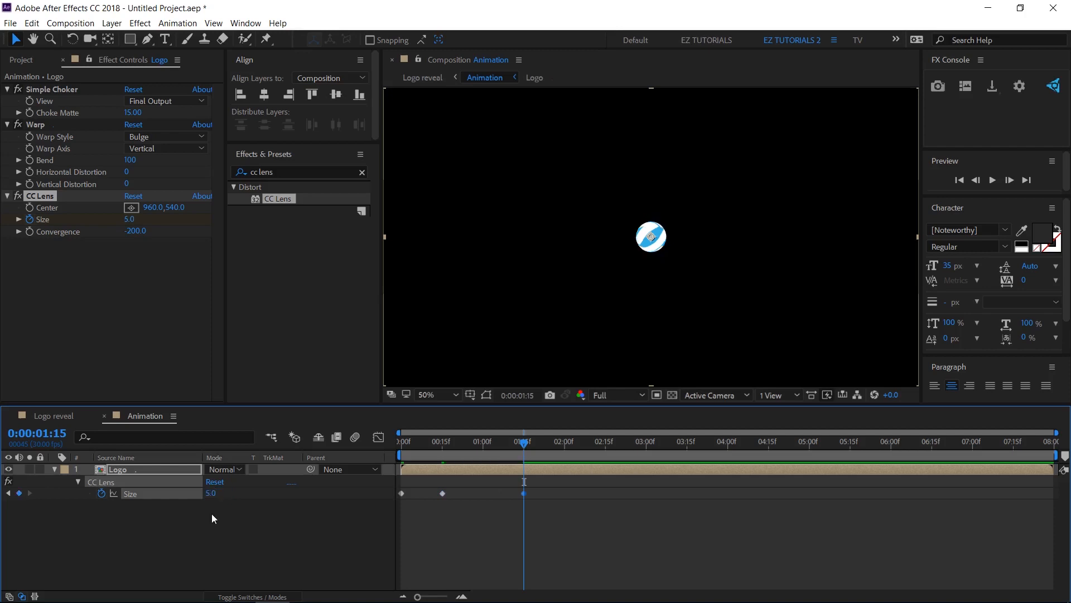
Step: Keyframe the CC Lens Size at 17 on 0:00:02:00 and at 14 on 0:00:03:00
click(565, 447)
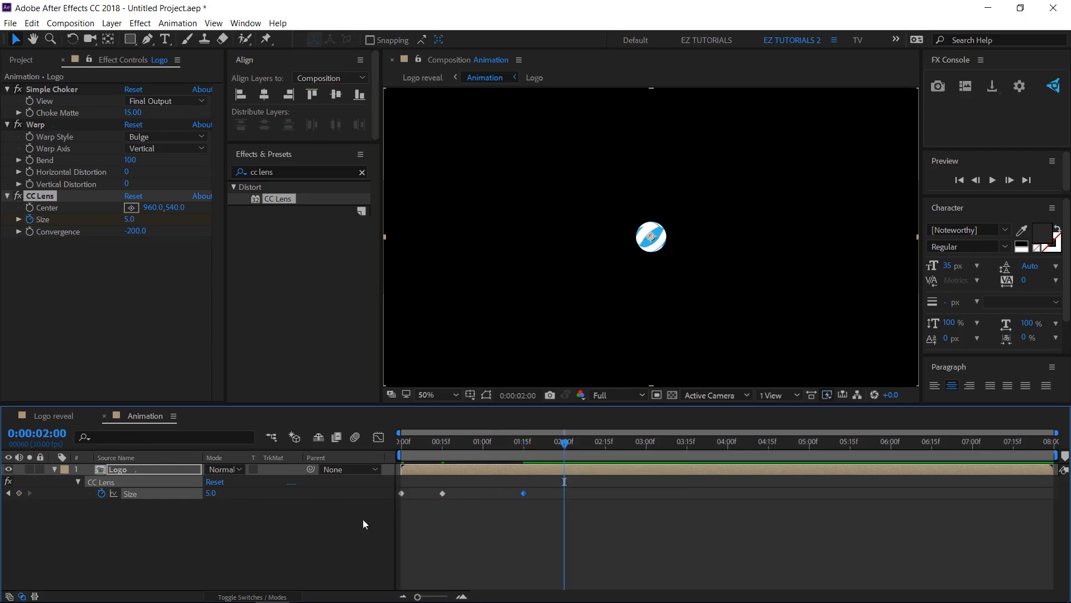
click(212, 493)
text(17)
key(Return)
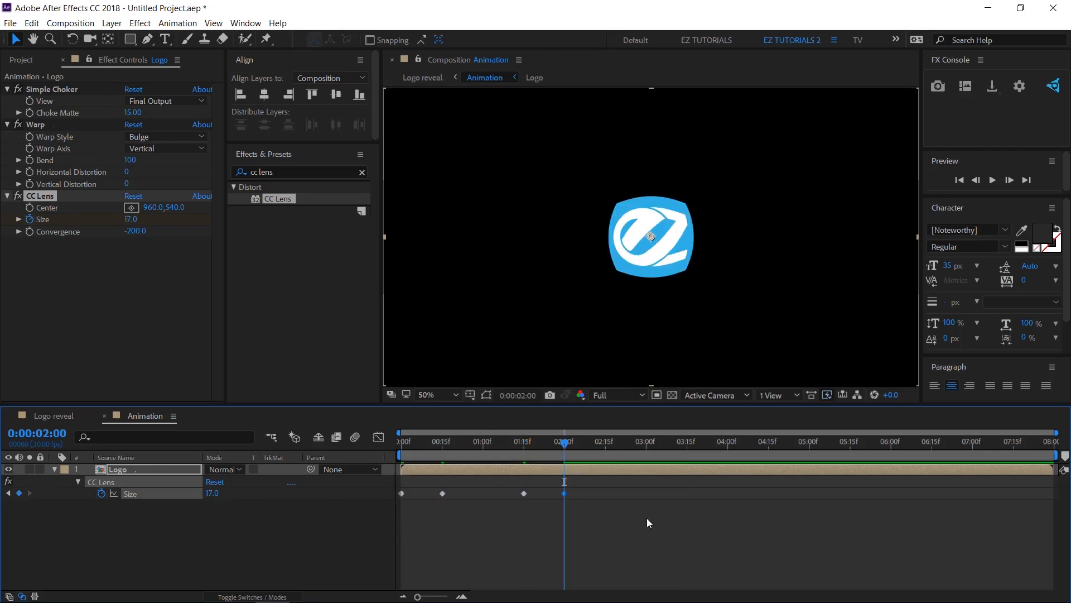
click(646, 447)
click(213, 494)
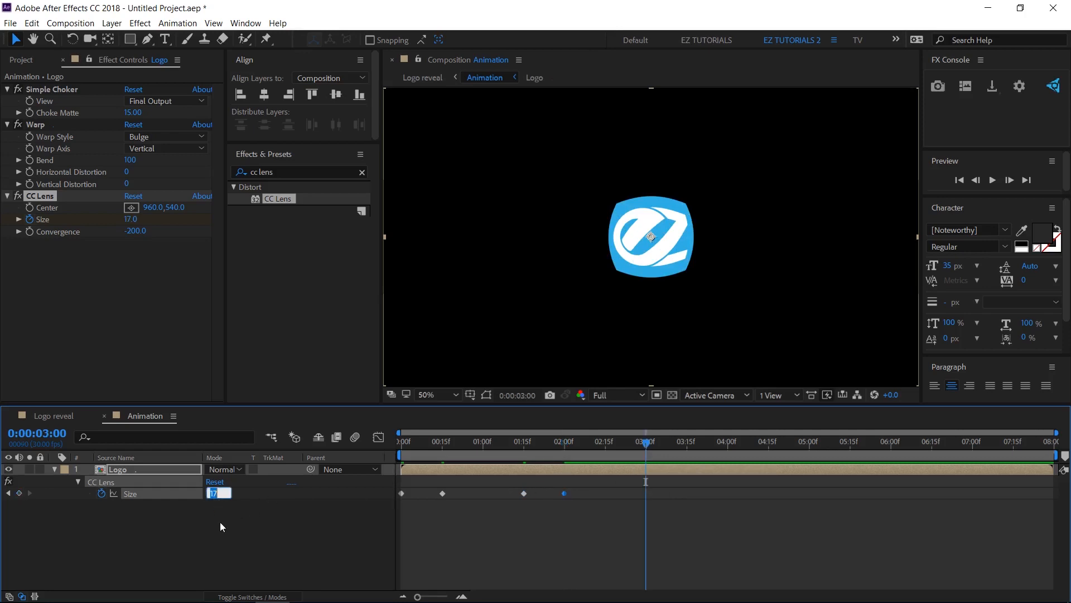
text(14)
key(Return)
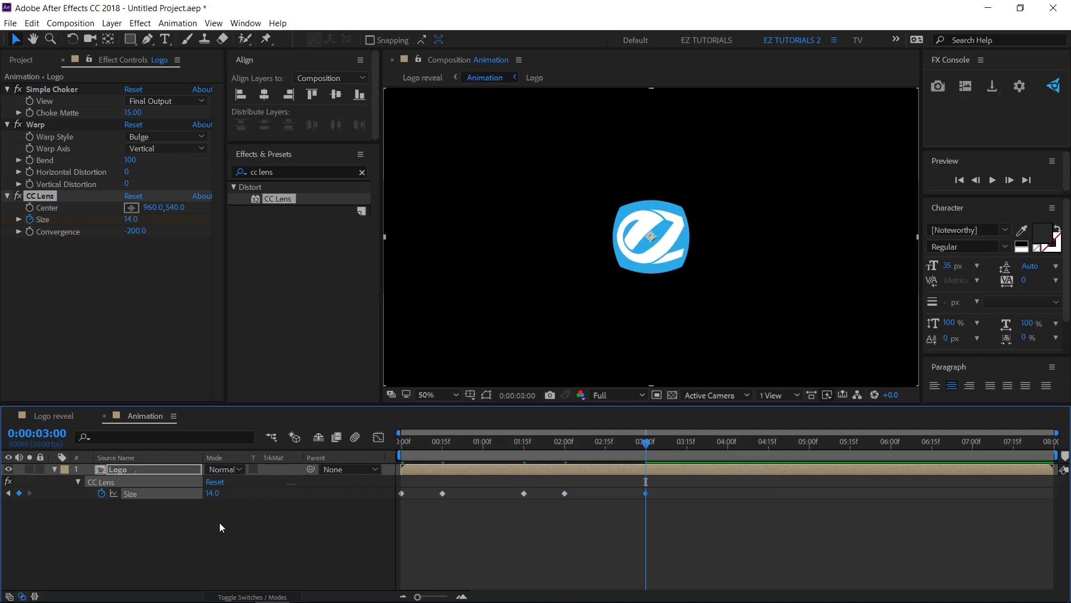
Step: Keyframe the CC Lens Size at 110 on 0:00:04:15
click(769, 447)
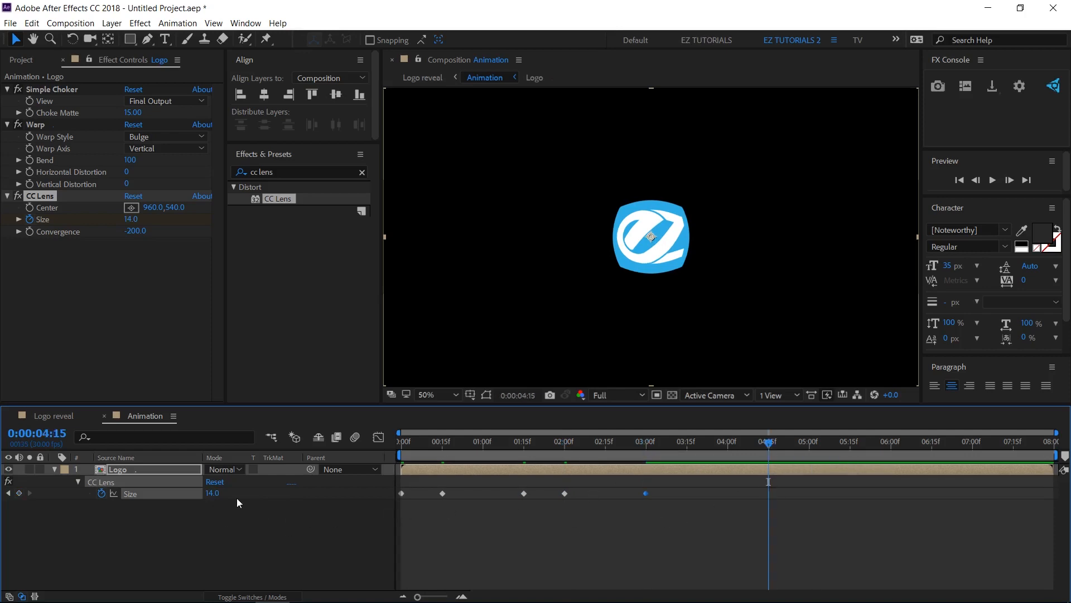
click(213, 493)
text(110)
key(Return)
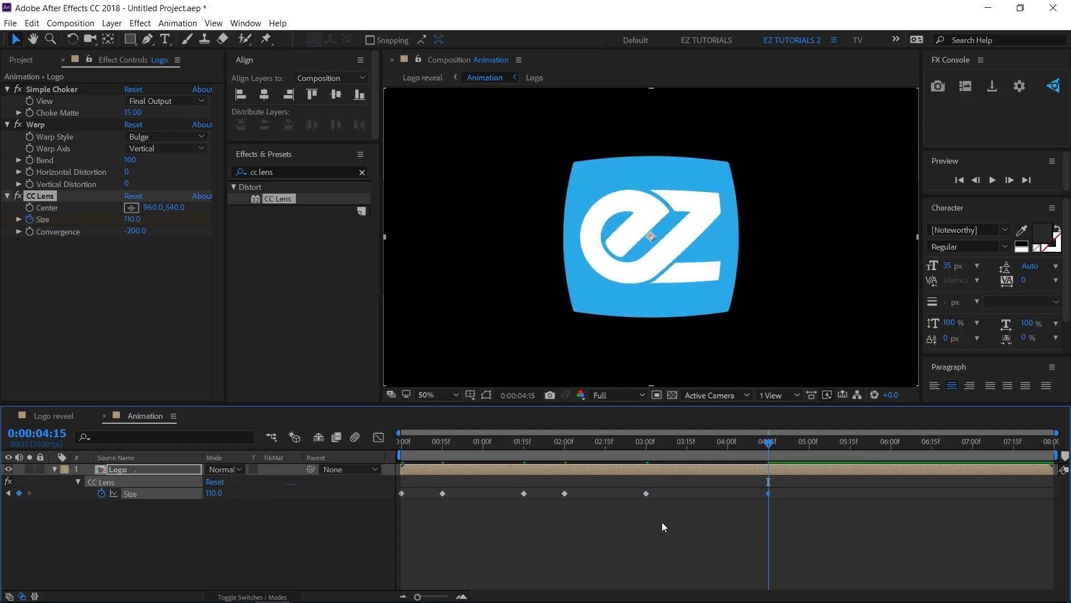
Step: Apply Easy Ease to the CC Lens Size keyframes from 0:00:00:00 through 0:00:03:00 and collapse the Logo layer's properties
drag(664, 539, 399, 489)
right_click(402, 494)
mouse_move(446, 485)
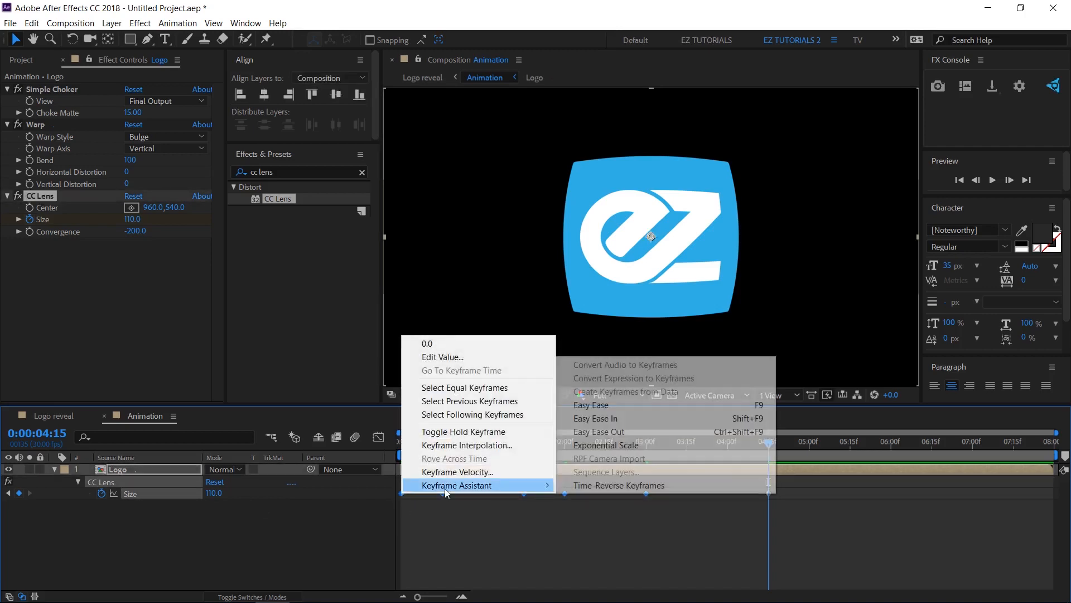
click(633, 405)
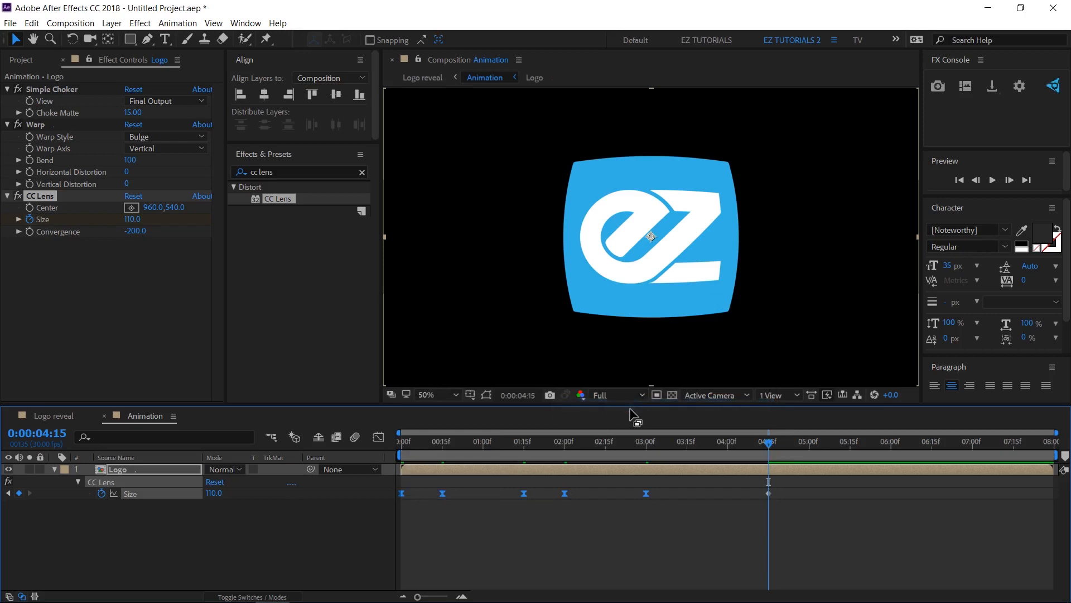
click(56, 469)
Step: Duplicate the Logo layer, split the lower copy at 0:00:04:15 and delete its part after the split
click(118, 471)
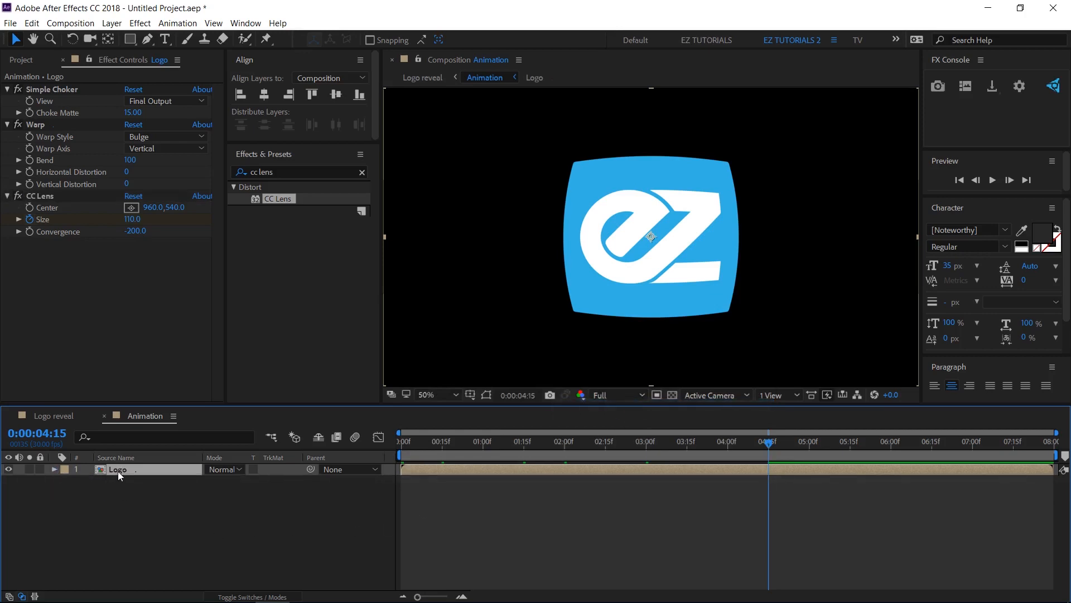
key(ctrl+d)
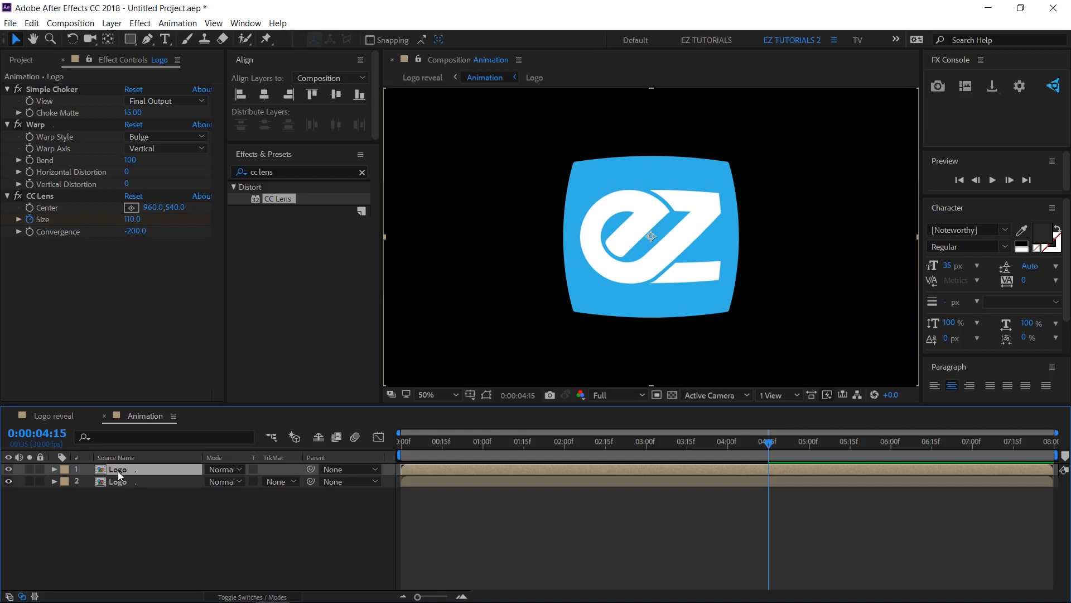
click(126, 481)
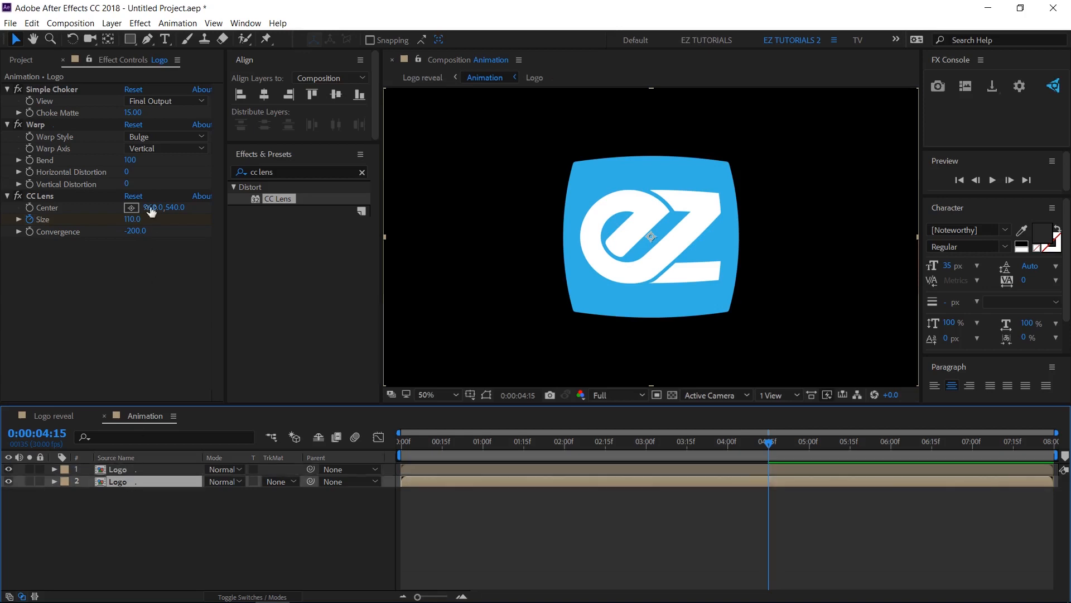
click(32, 23)
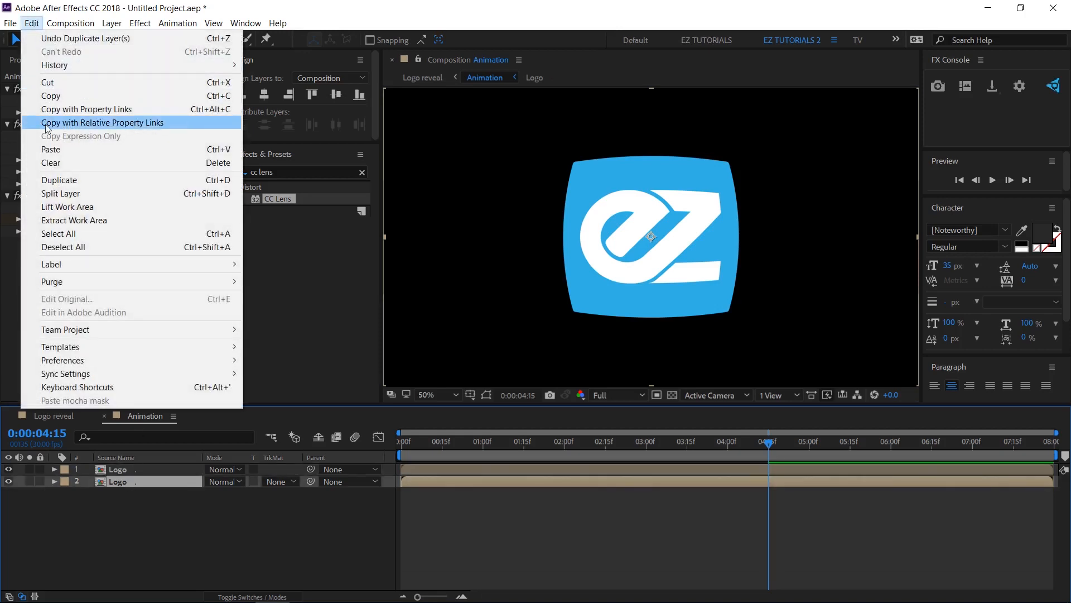
click(60, 193)
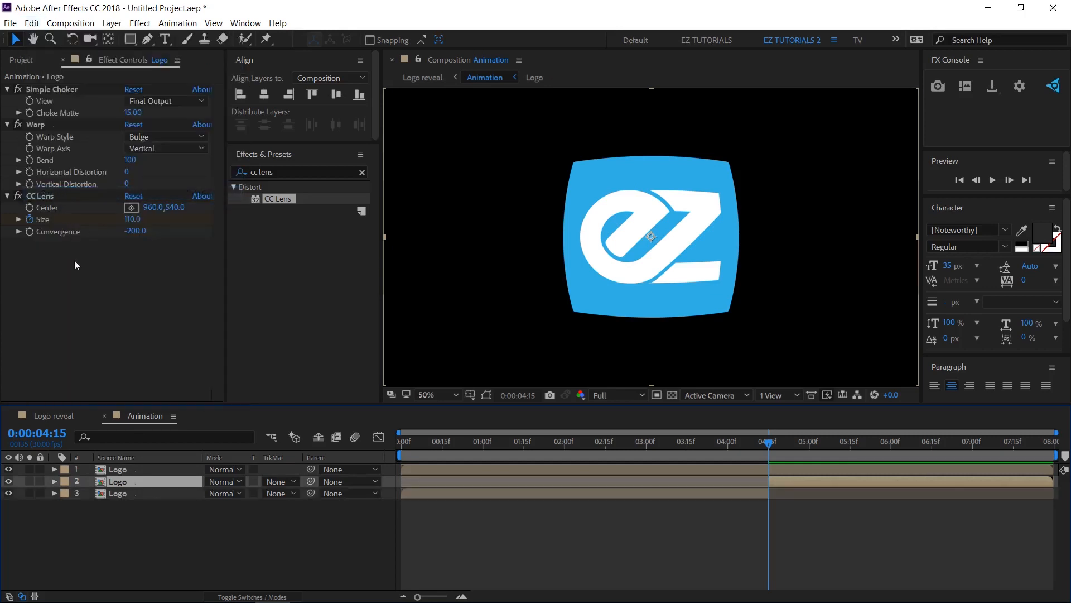
key(Delete)
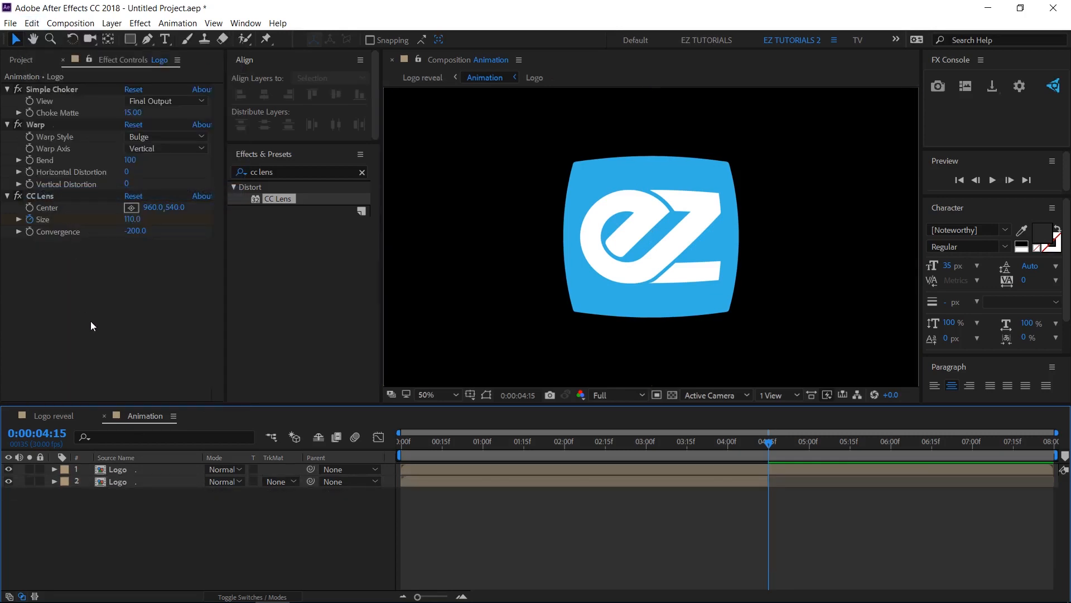
Step: Remove the CC Lens and Warp effects from the upper Logo layer
click(116, 470)
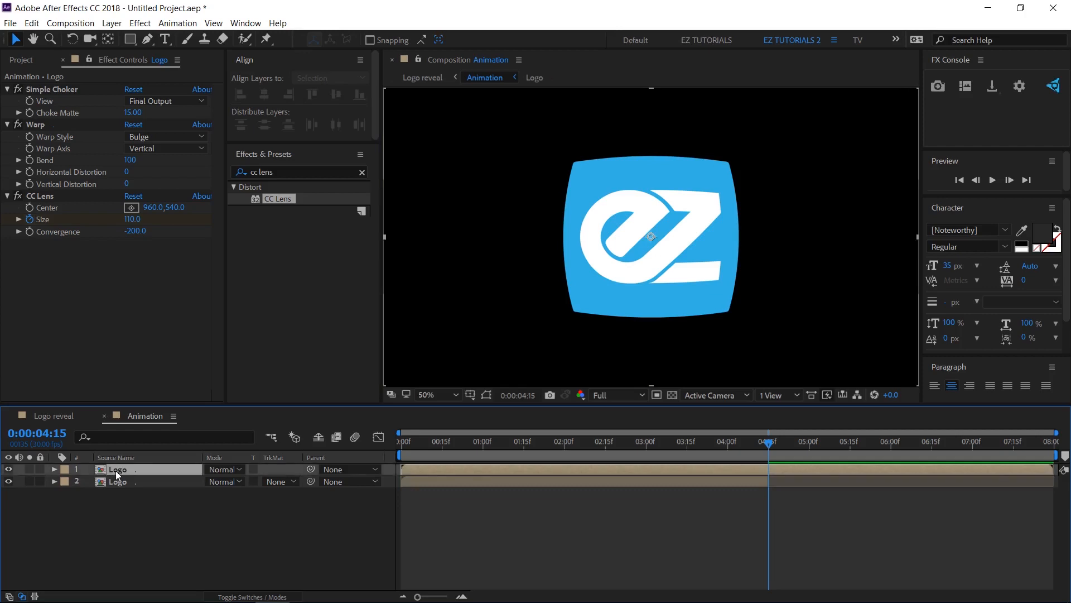
click(41, 196)
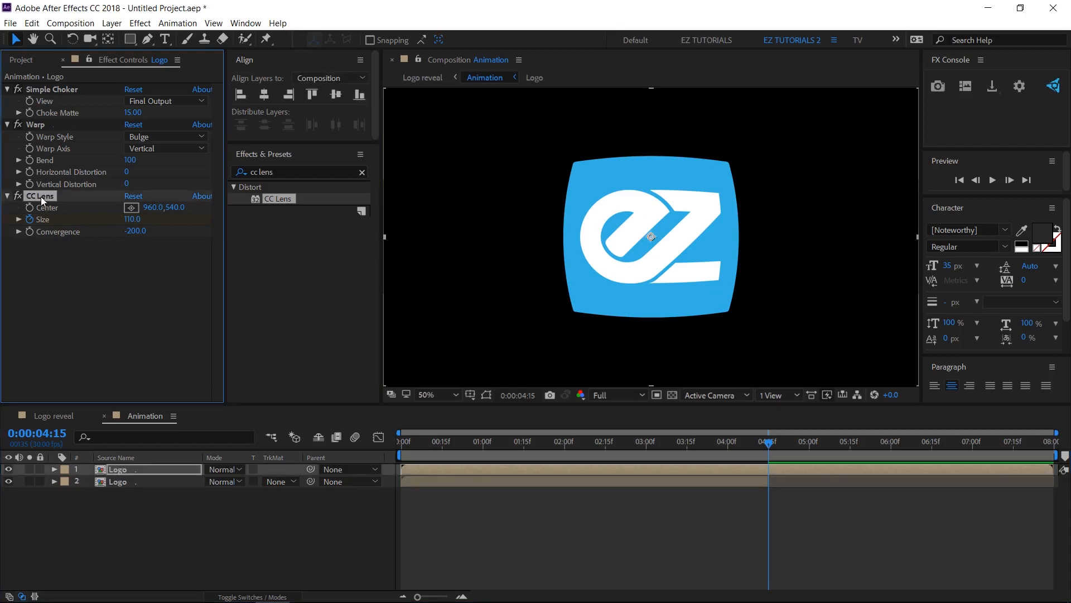
key(Delete)
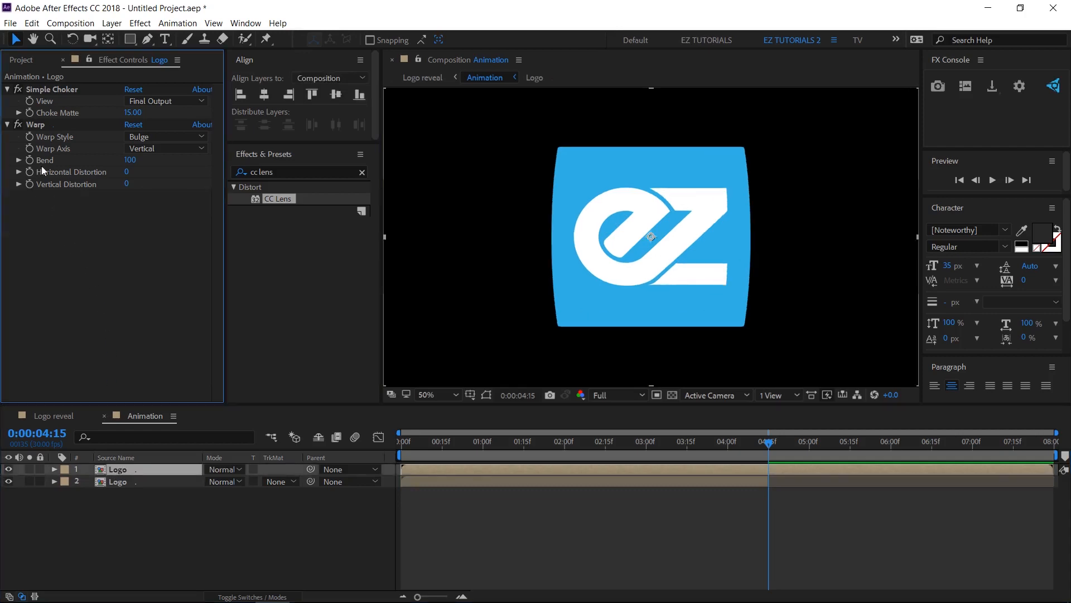
click(39, 127)
key(Delete)
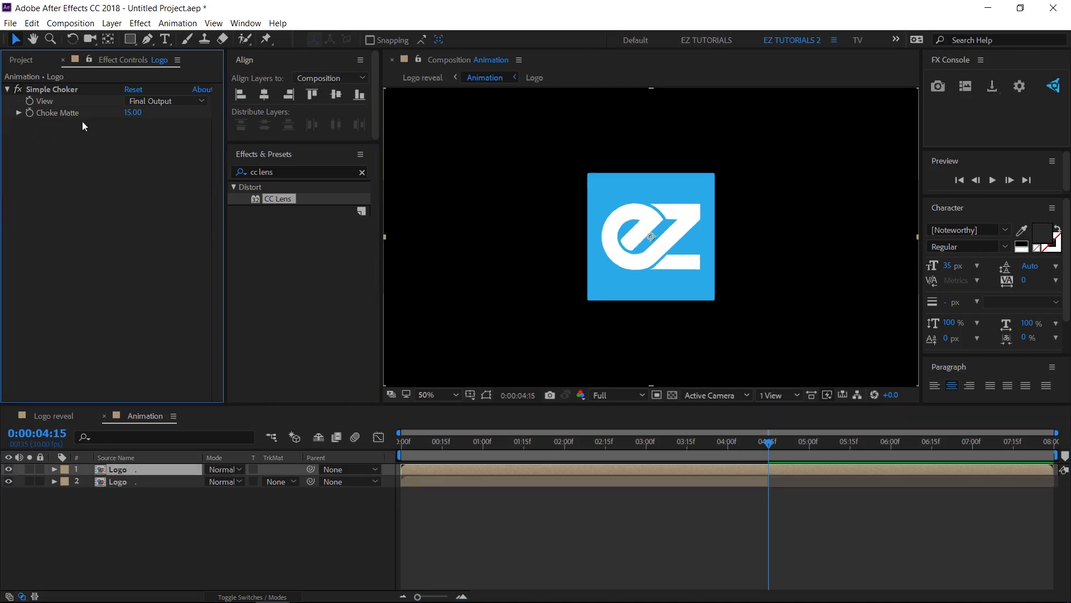
Step: Set the upper Logo layer's Simple Choker Choke Matte to 40
click(135, 112)
text(40)
key(Return)
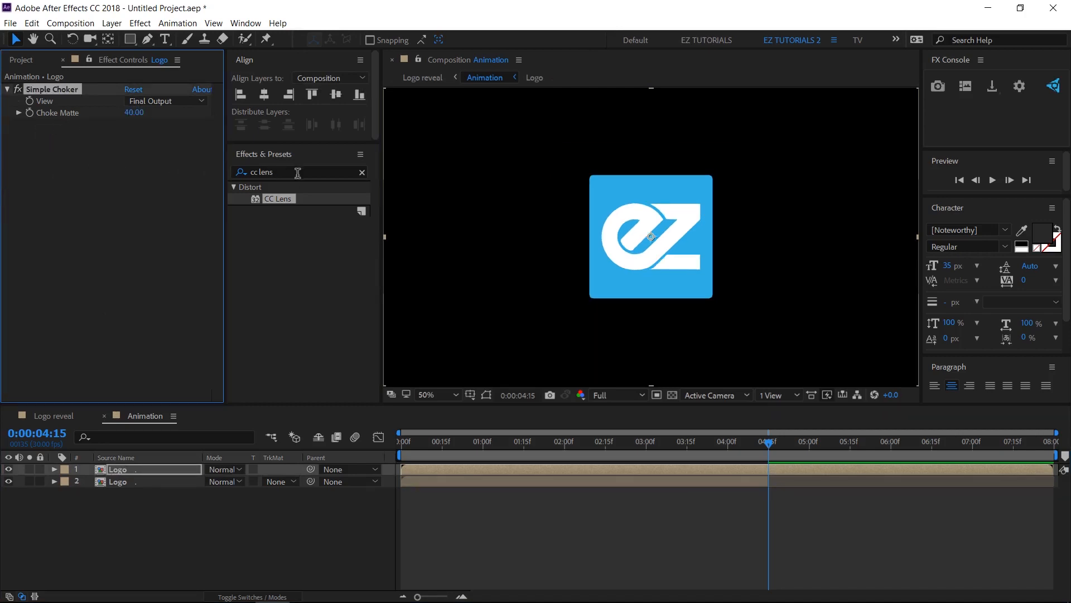
Step: Find the CC Pixel Polly effect and apply it to the upper Logo layer above Simple Choker
click(326, 171)
text(cc)
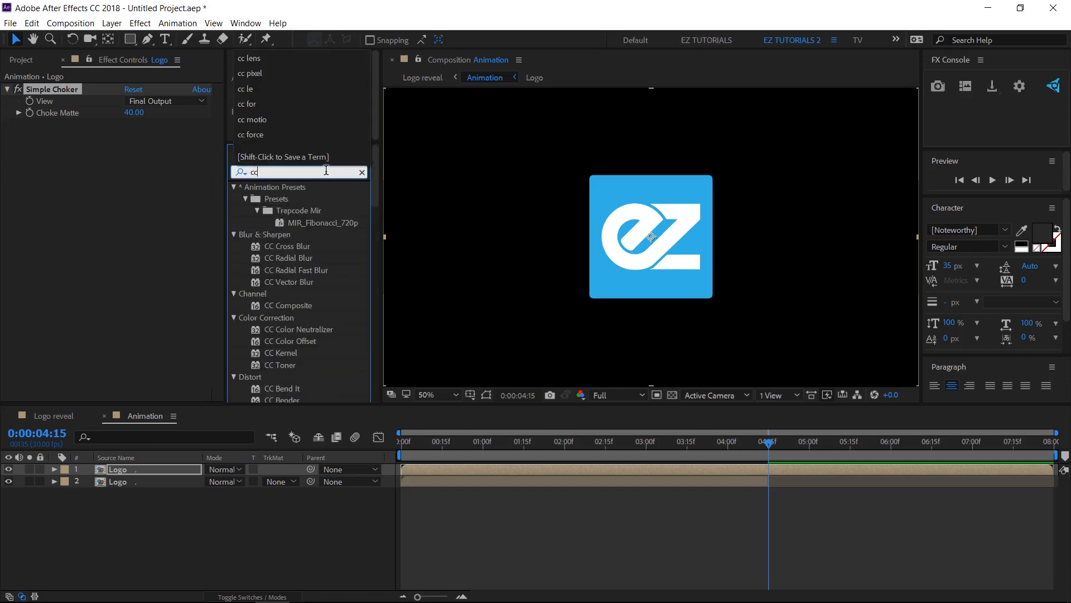
text( pixel)
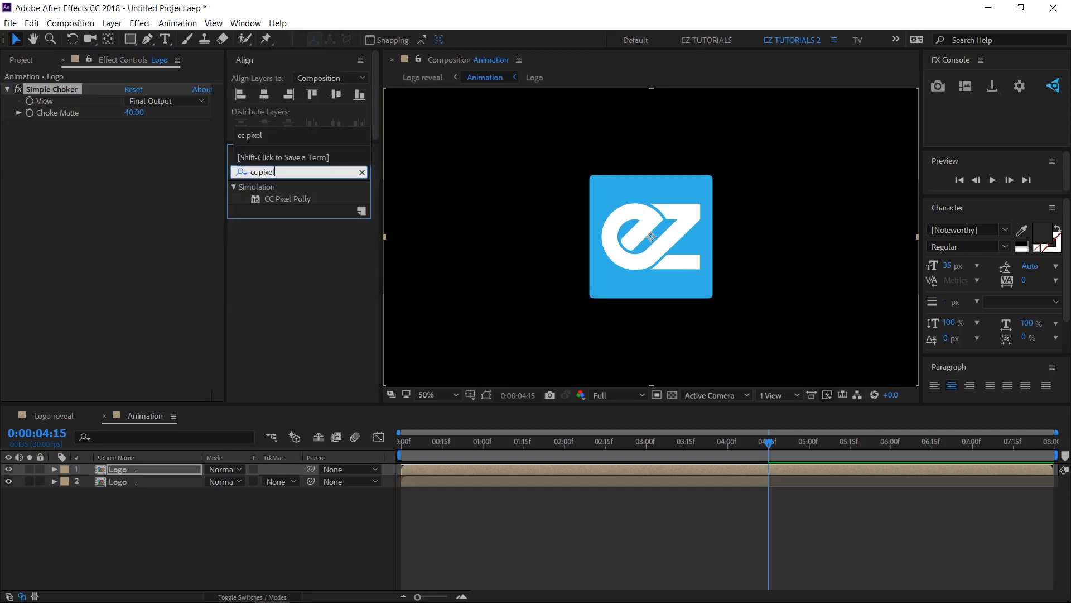
drag(299, 200, 106, 84)
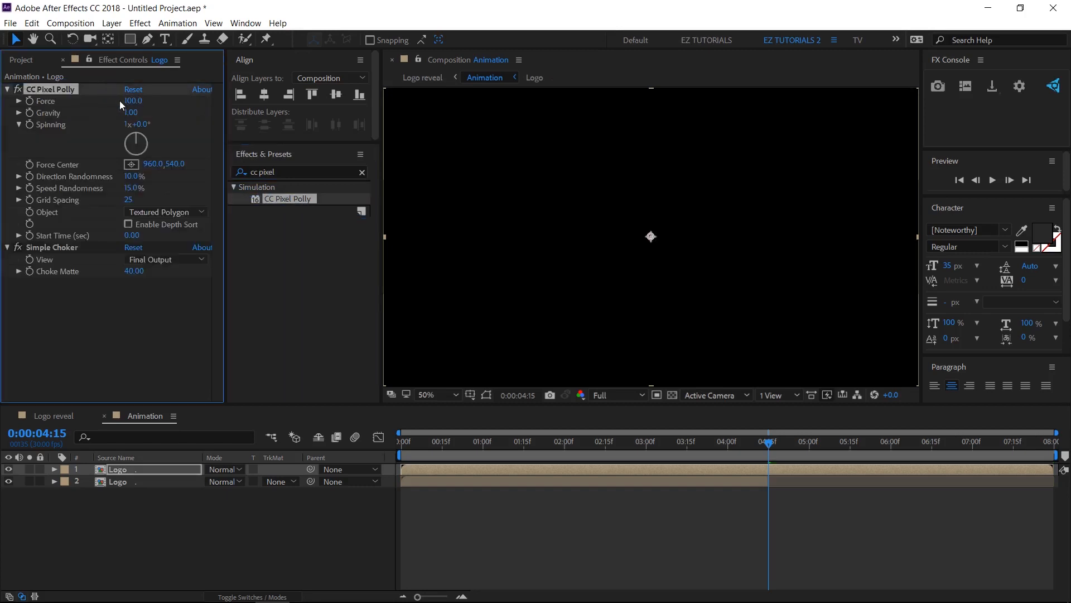
Step: Set CC Pixel Polly's Gravity to 0.5, Spinning to 1x+56° and Grid Spacing to 64, and move the layer's start to 0:00:04:15
click(130, 112)
text(0.5)
click(142, 126)
text(56)
key(Return)
click(131, 200)
text(64)
key(Return)
key(bracketleft)
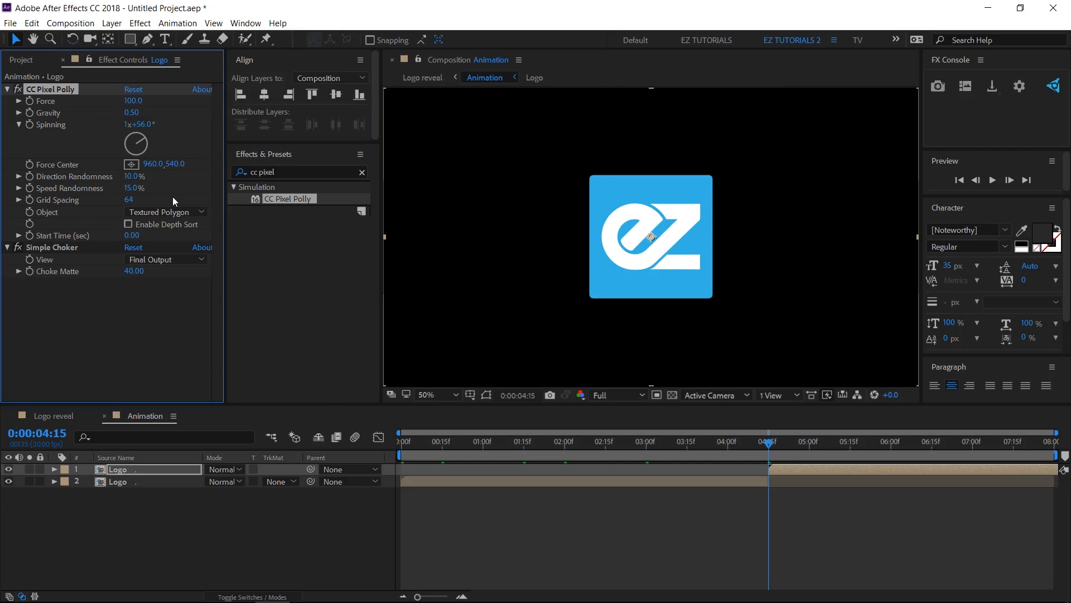
Step: Duplicate the upper Logo layer and set the copy's CC Pixel Polly Force to 70 and Gravity to 0
click(119, 470)
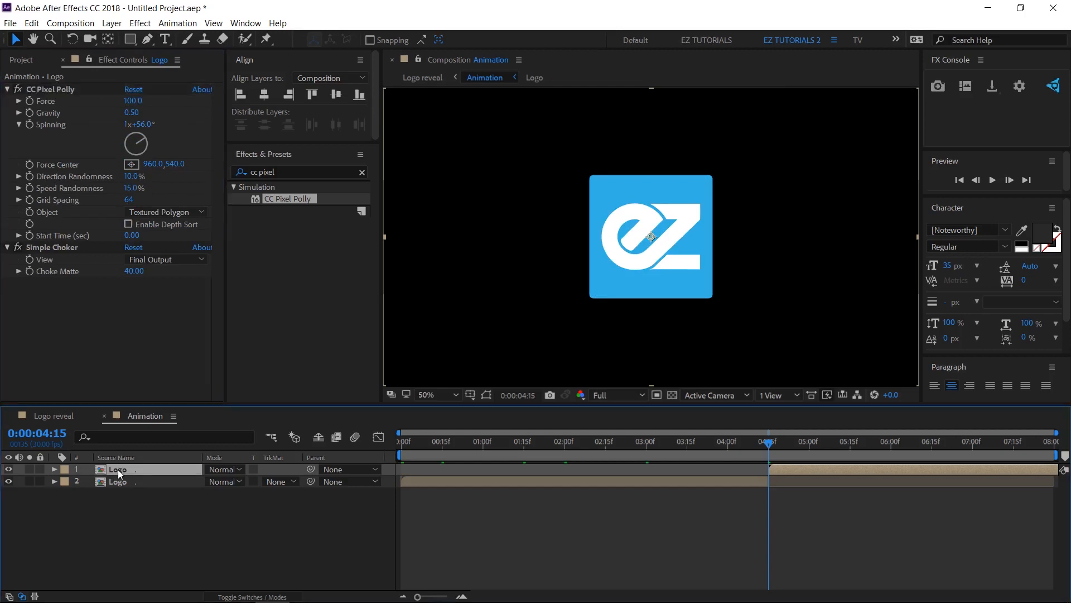
key(ctrl+d)
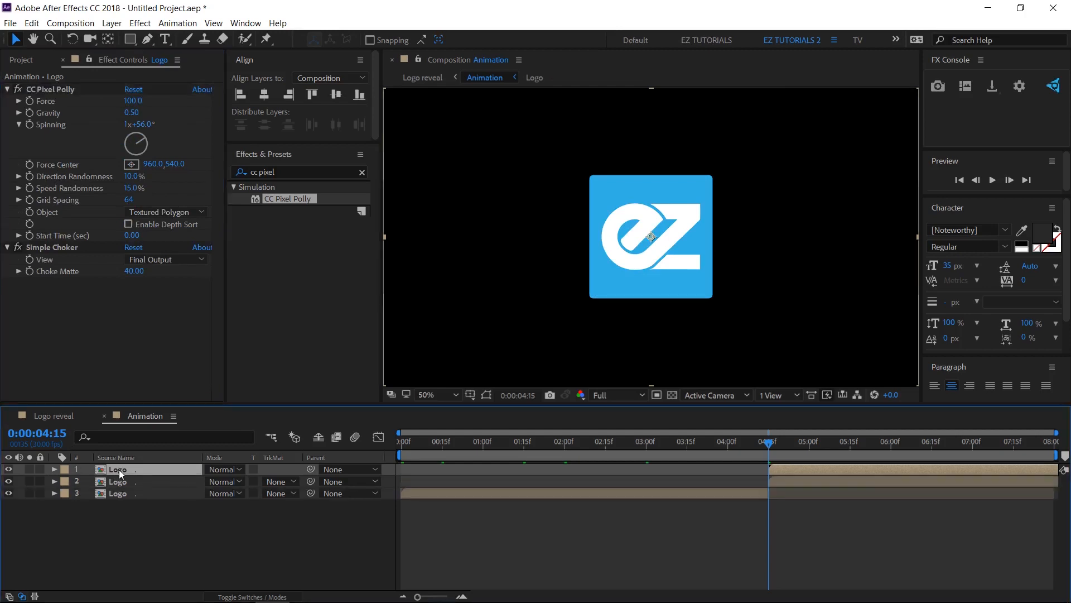
click(134, 101)
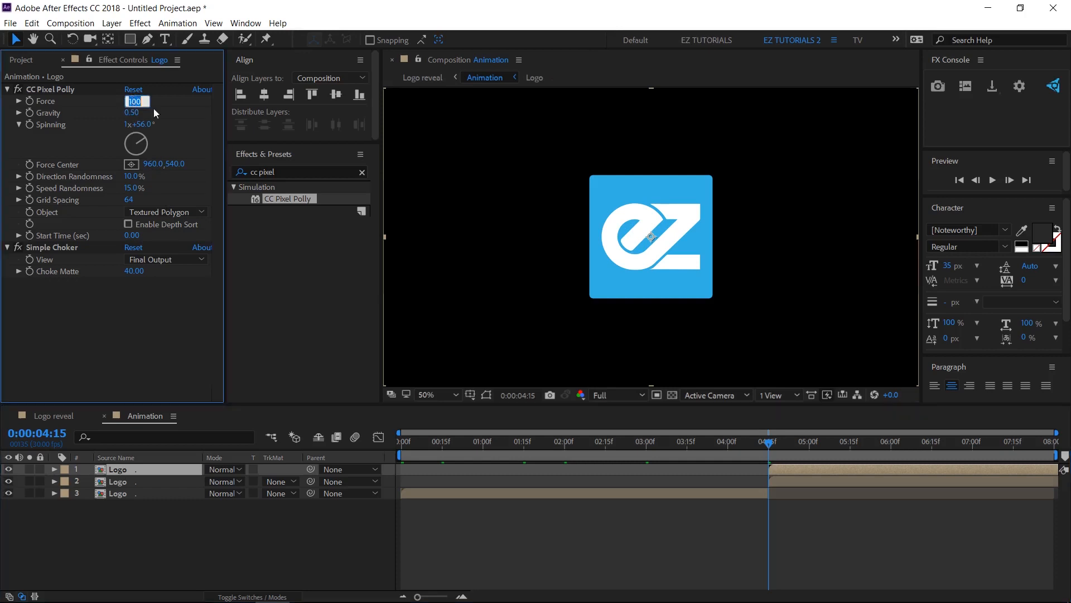
text(70)
key(Tab)
text(0)
key(Return)
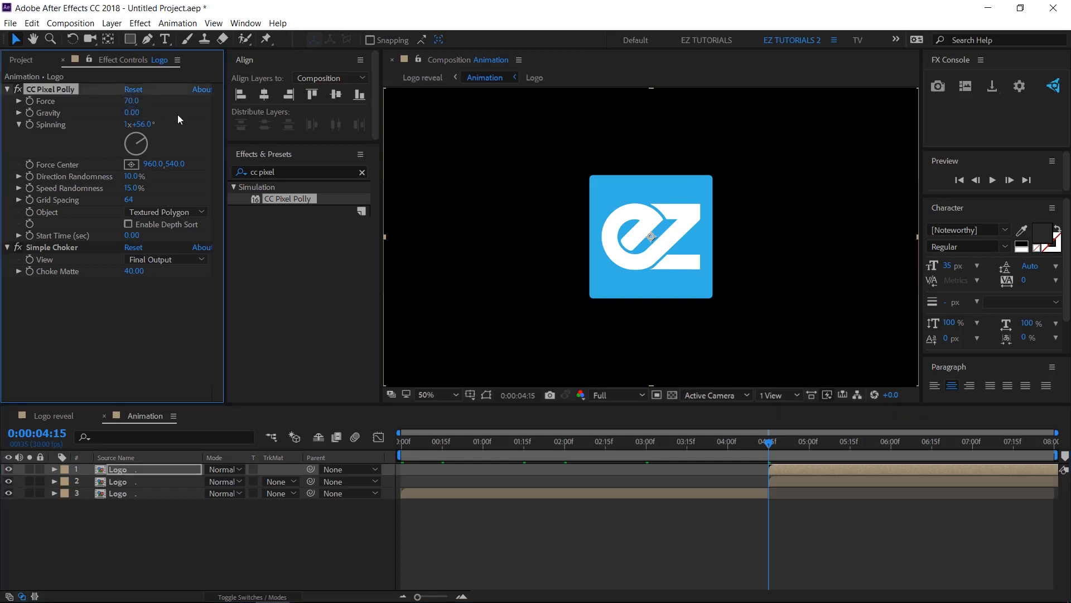
Step: Set the top Logo layer's CC Pixel Polly Grid Spacing to 10 and its Simple Choker Choke Matte to 15
click(128, 202)
text(10)
click(133, 273)
text(15)
key(Return)
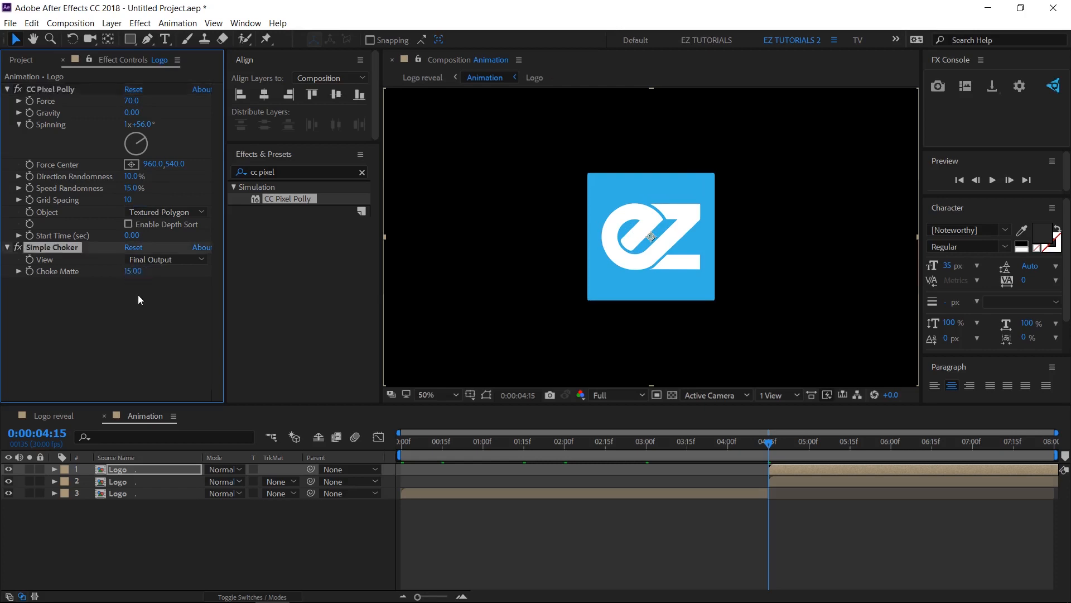
Step: Keyframe the top Logo layer's Choke Matte at 15 on 0:00:06:15 and at 35 on 0:00:07:00
click(936, 449)
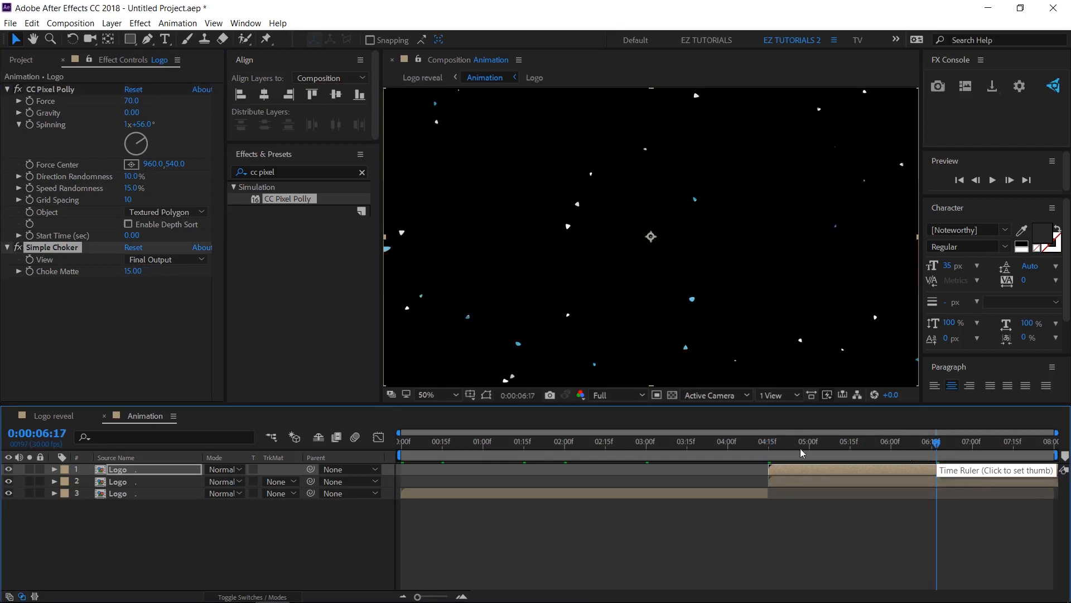
click(929, 445)
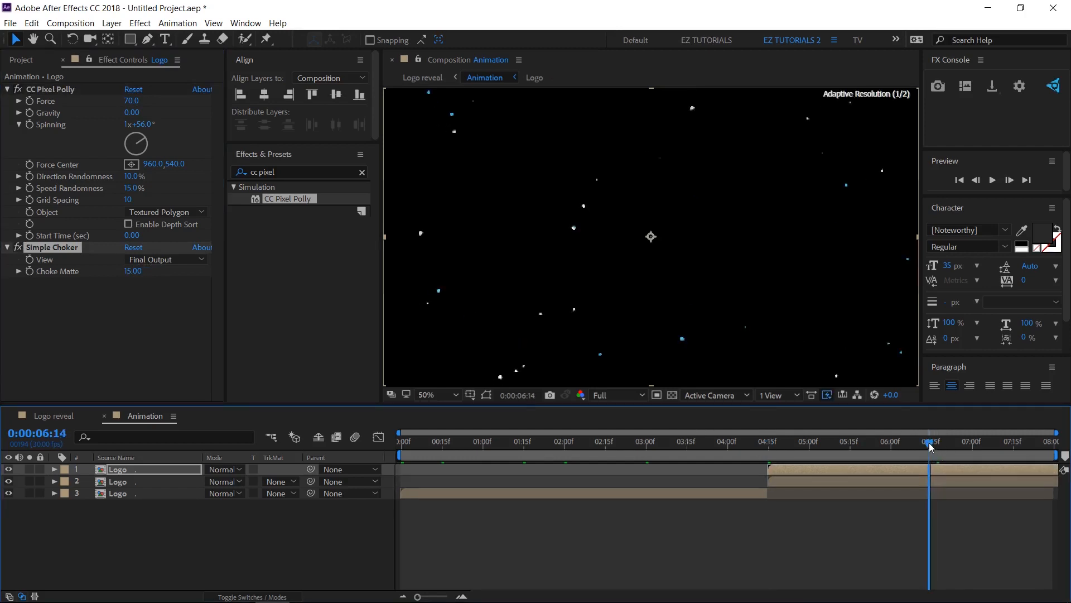
drag(929, 445, 932, 445)
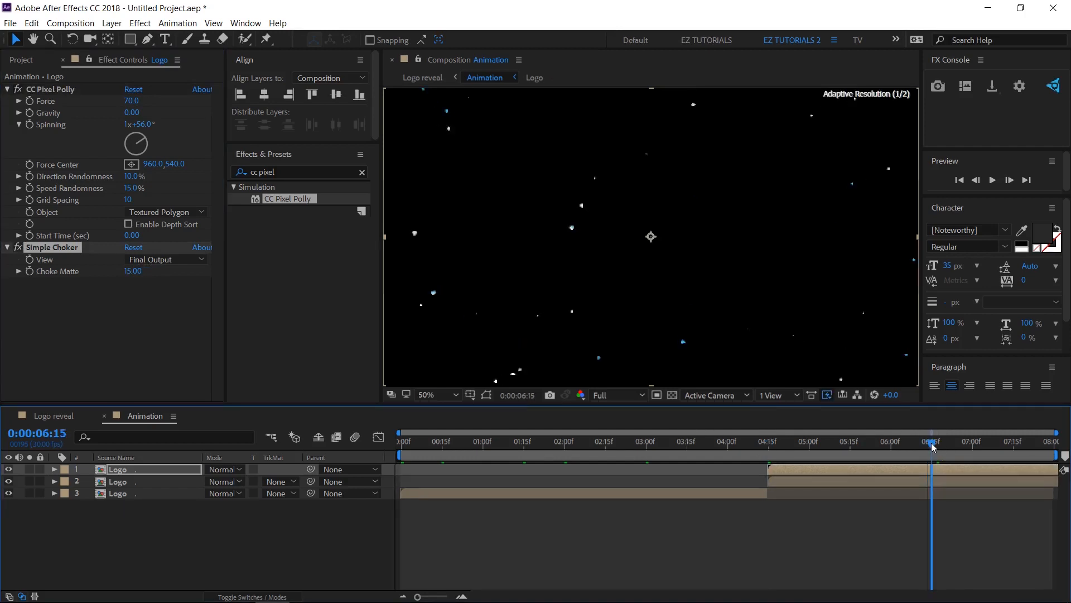
click(37, 278)
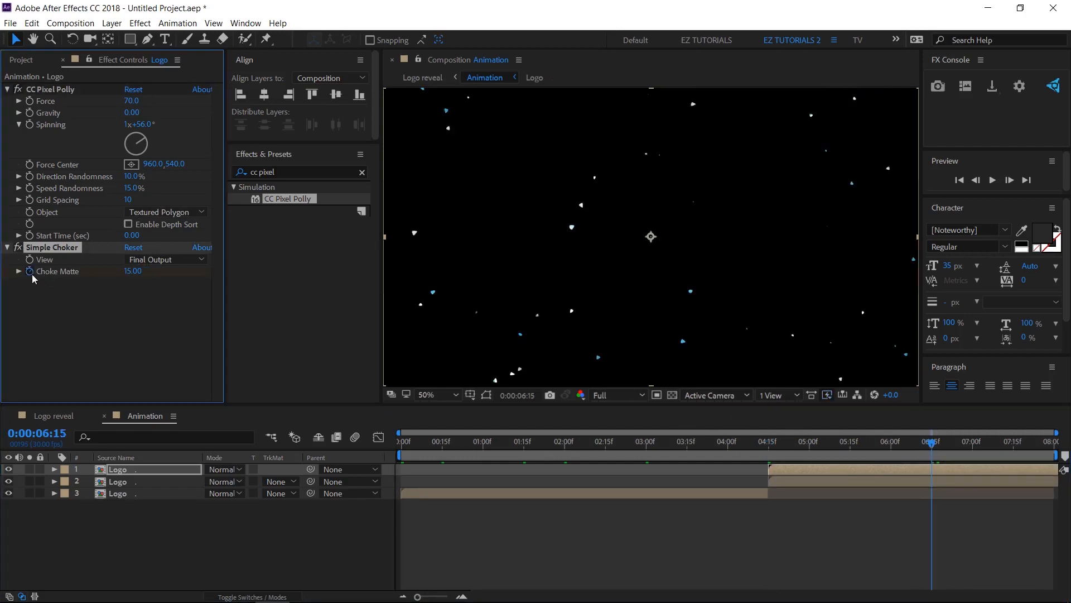
click(973, 450)
click(127, 271)
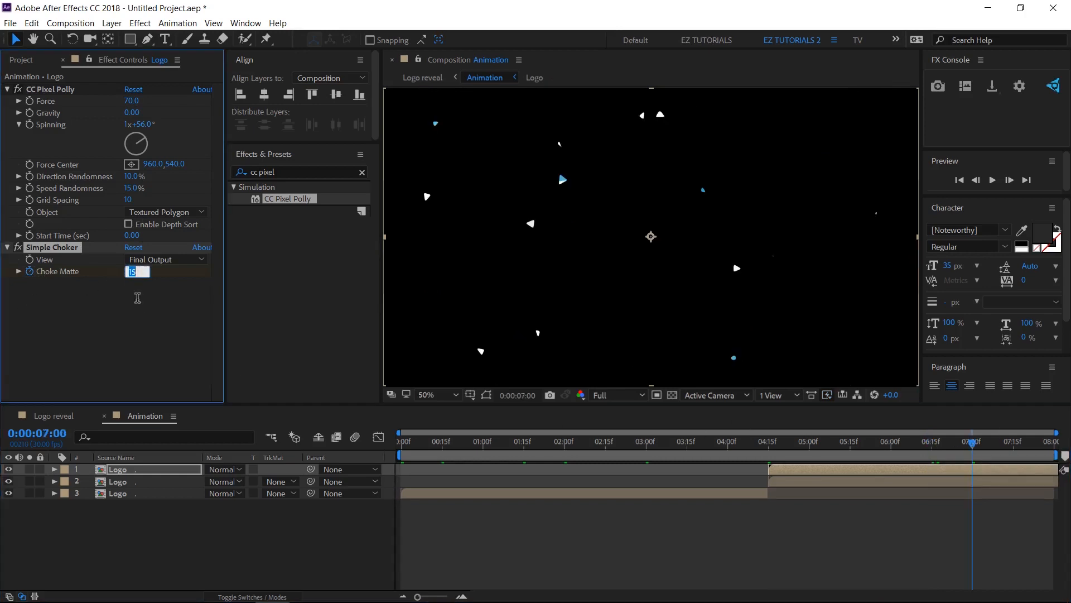
text(35)
key(Return)
Step: Set the Logo reveal composition's preview resolution to Half and play the animation from the start
click(54, 419)
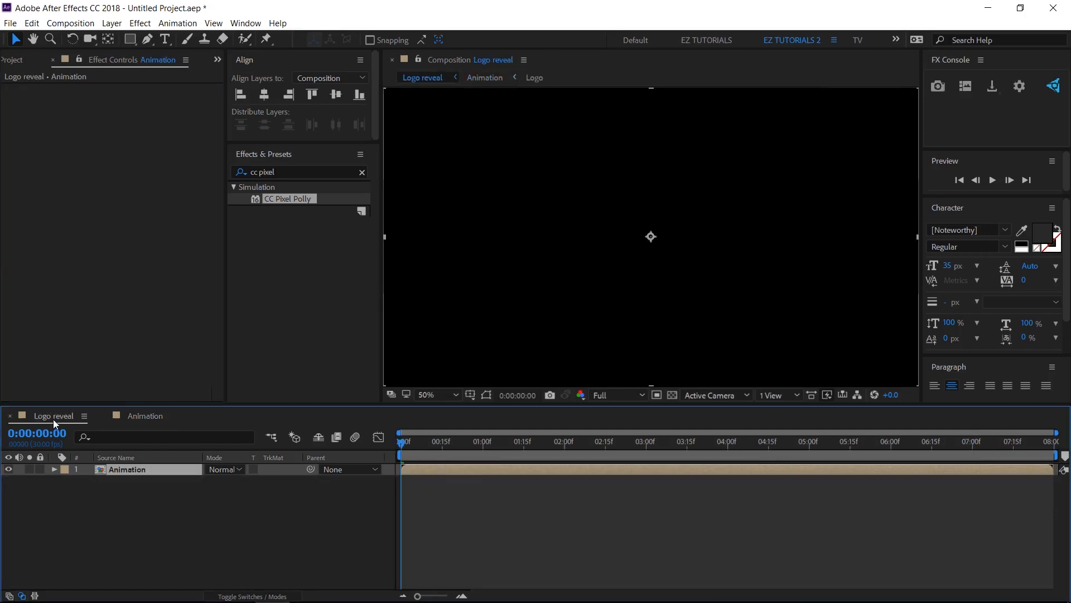
click(604, 395)
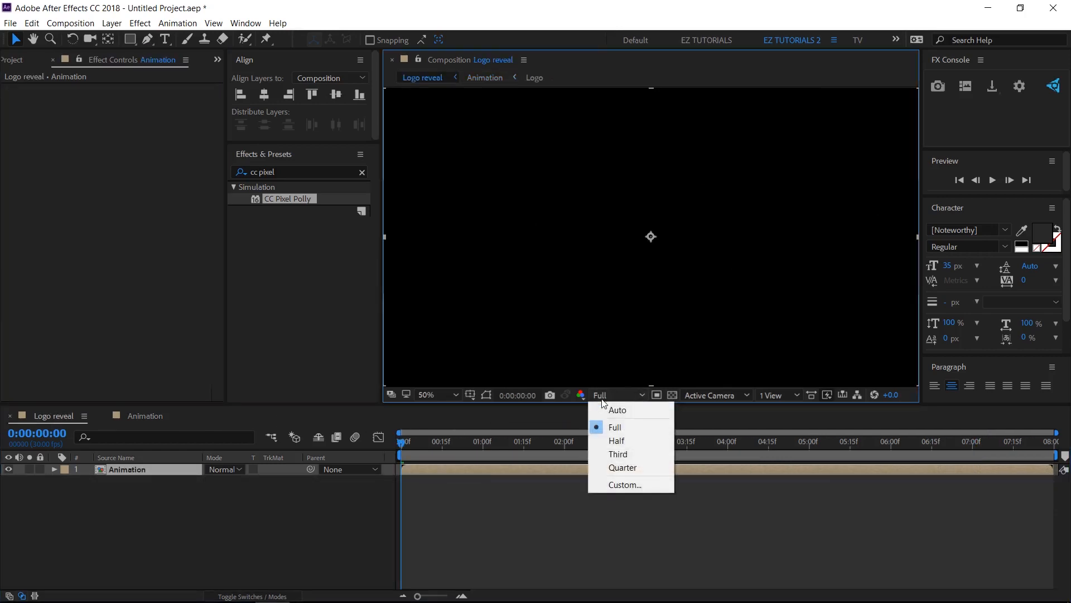
click(616, 441)
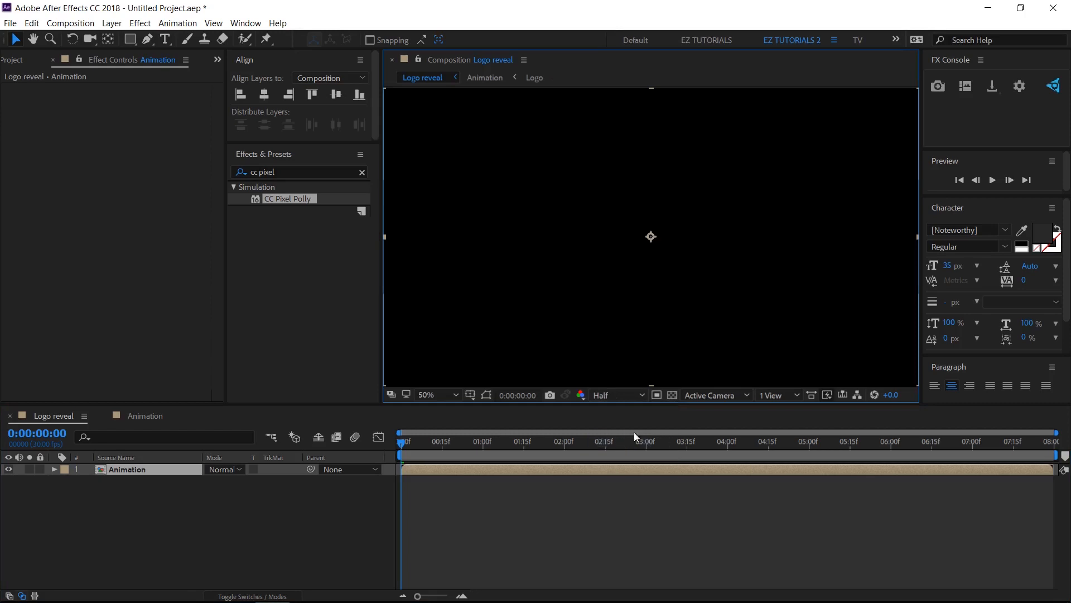
click(992, 180)
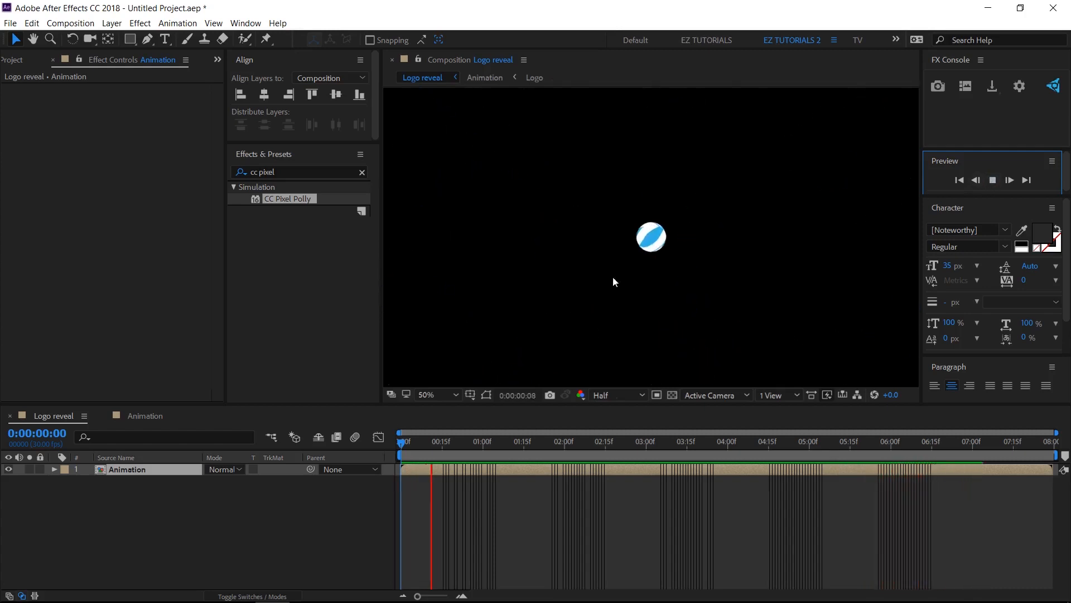
key(space)
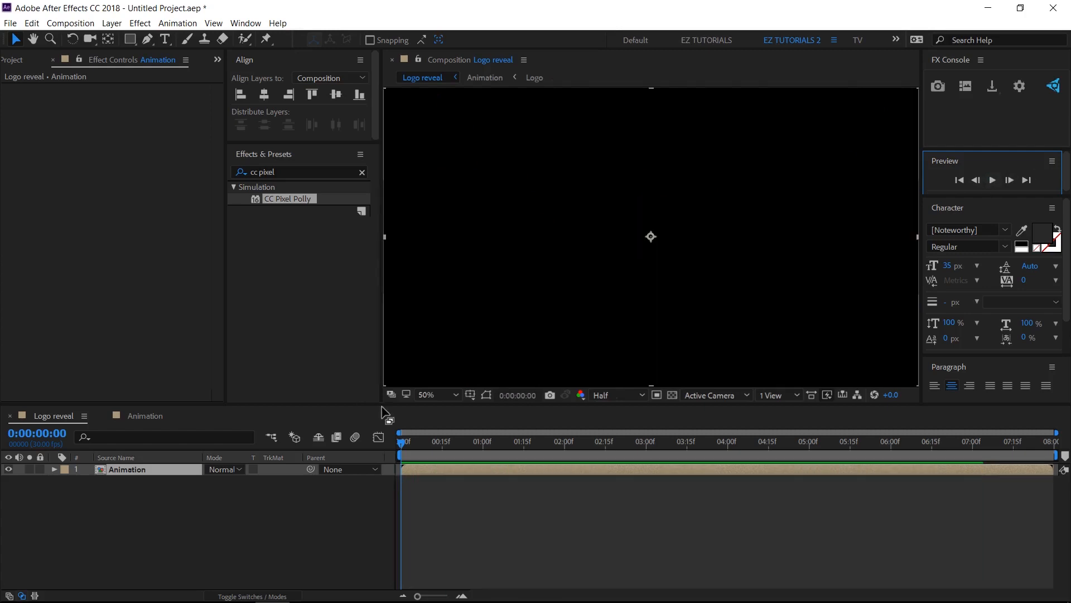
Step: Create a solid named Background, 2100 by 1500 px in white, and place it below the Animation layer in the Logo reveal composition
click(435, 394)
click(440, 176)
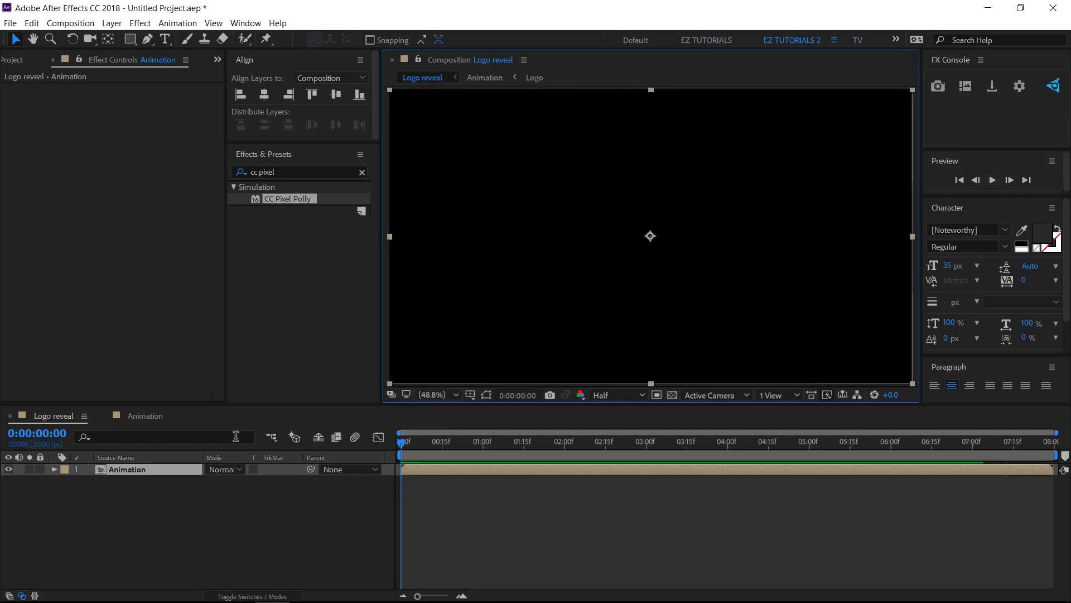
click(161, 510)
right_click(161, 506)
mouse_move(203, 374)
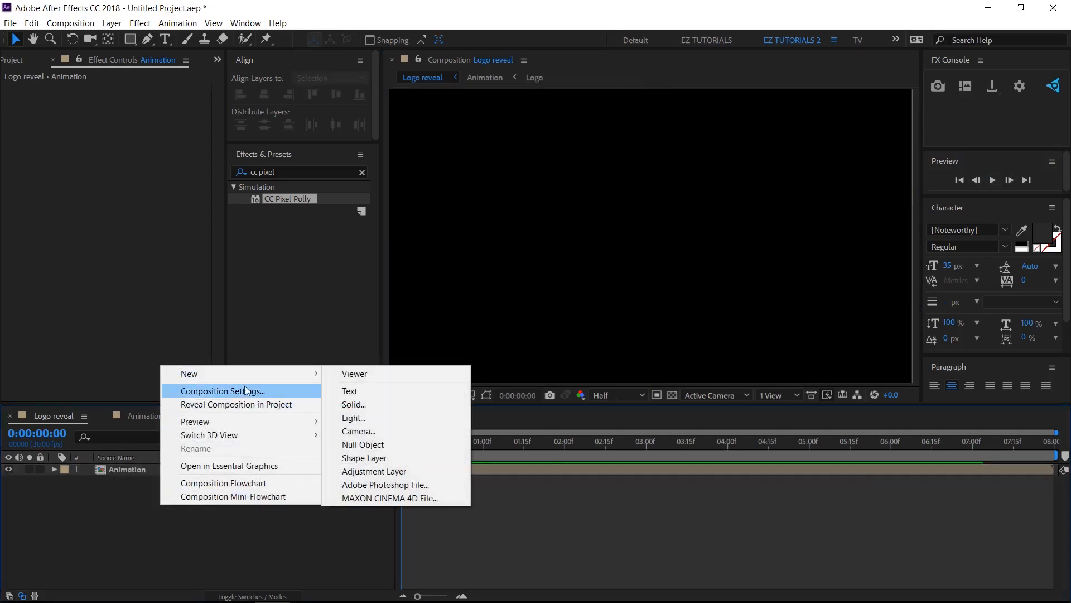
click(355, 405)
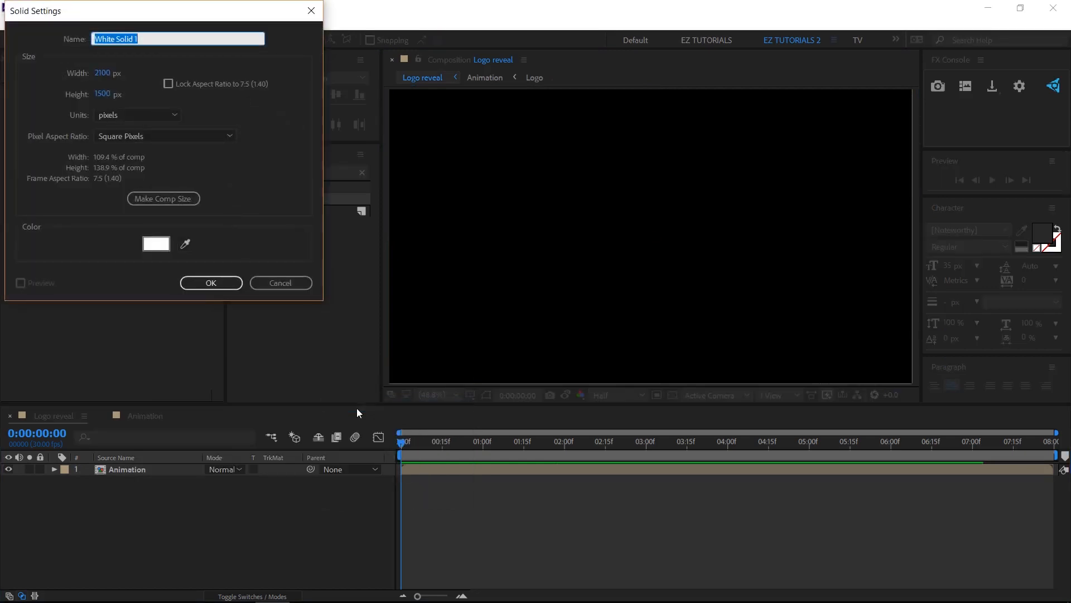
text(Background)
click(212, 285)
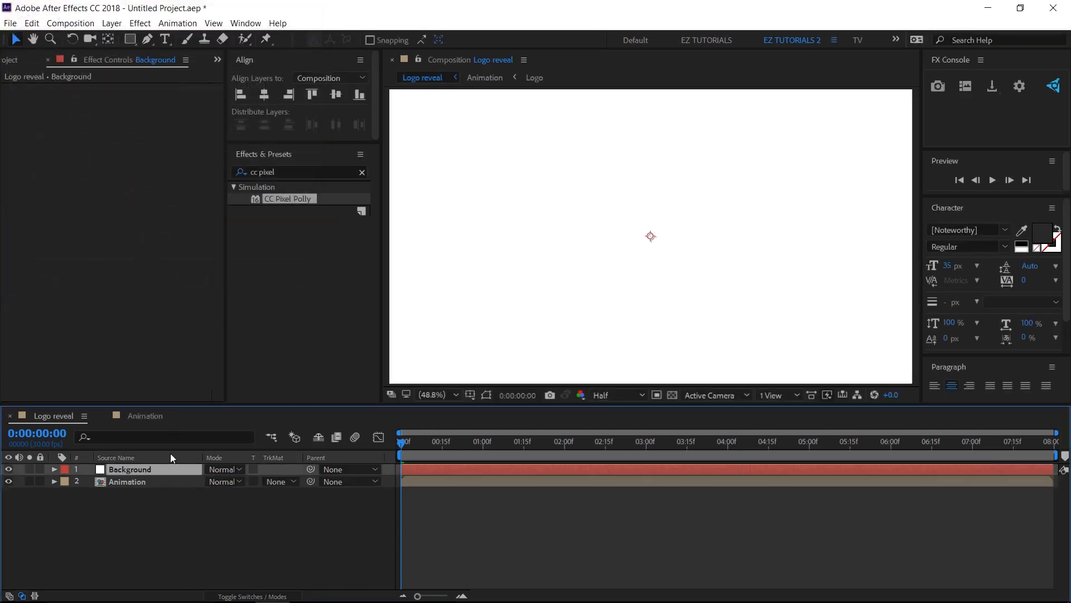
drag(143, 468, 143, 503)
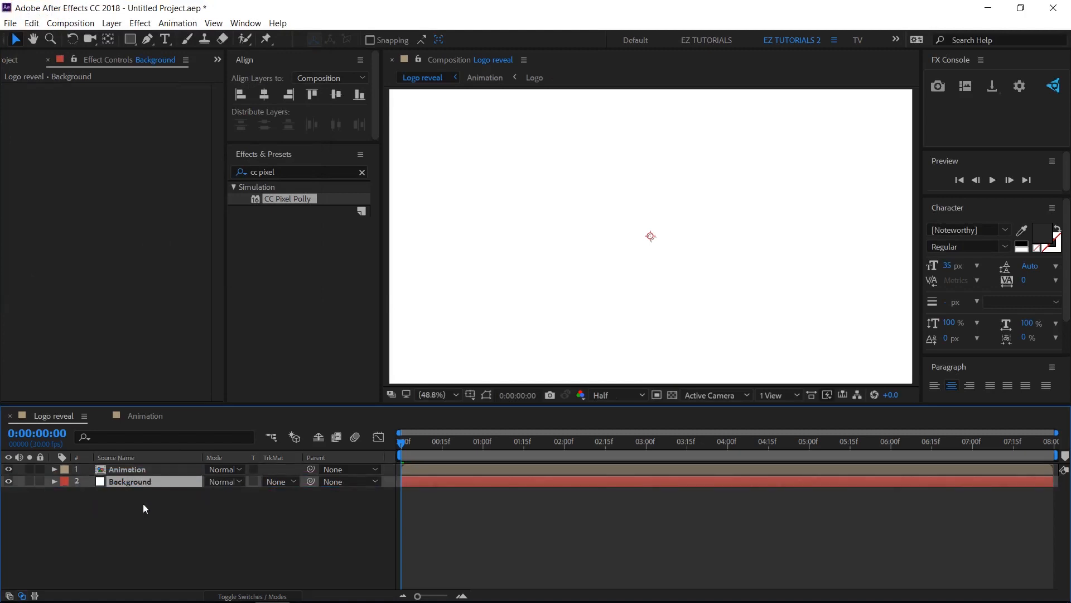
Step: Apply Gradient Ramp to the Background layer and set Start of Ramp Y to 540 and End of Ramp X to 3000
drag(289, 170, 213, 173)
text(ramp)
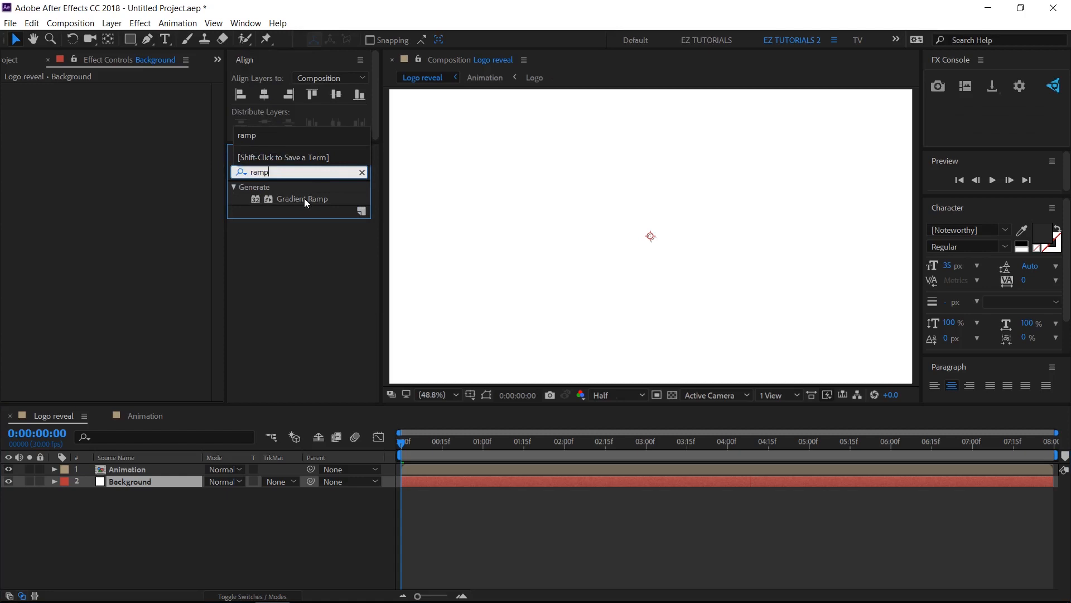
drag(304, 198, 137, 481)
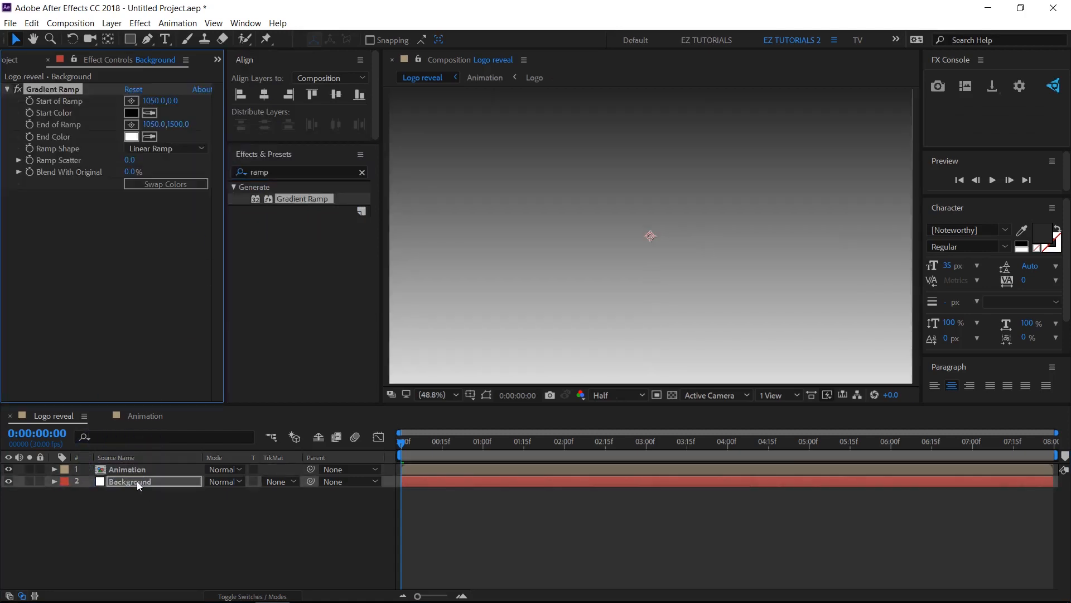
click(172, 103)
text(540)
key(Tab)
text(3000)
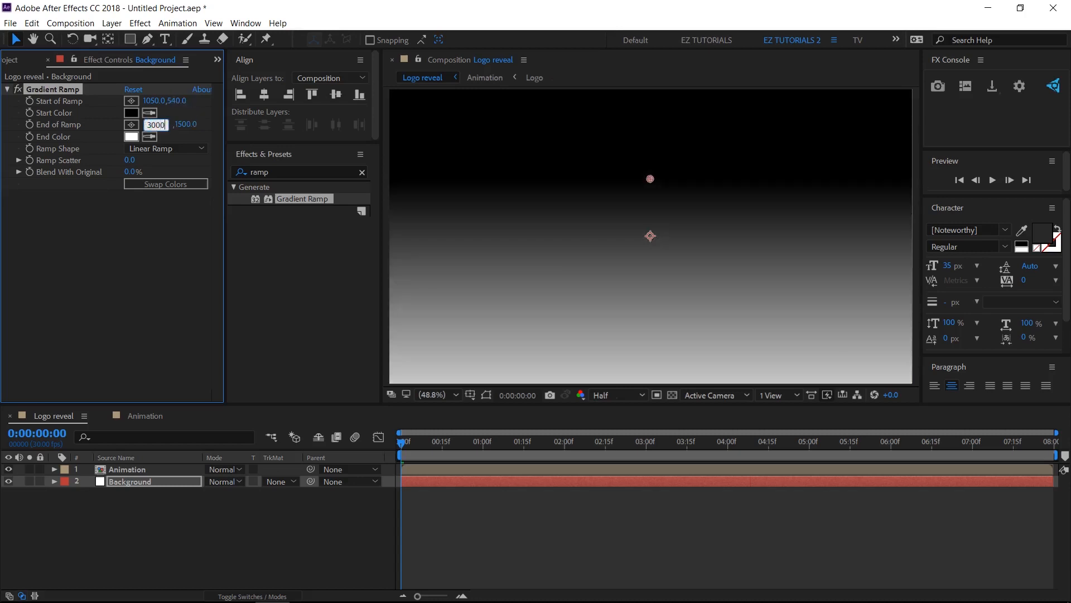
key(Return)
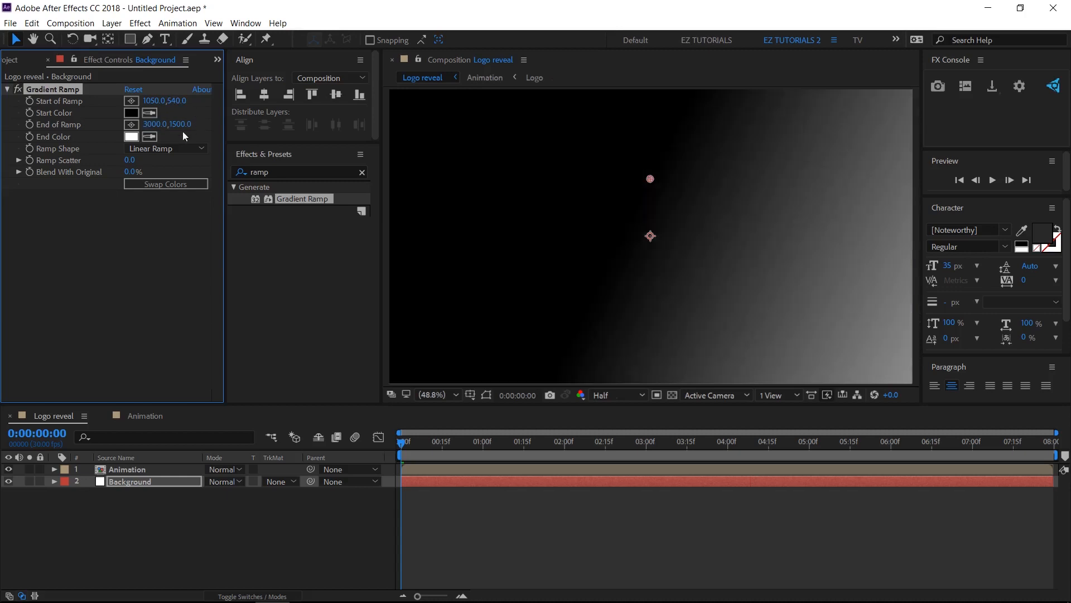
Step: Set the Gradient Ramp's Ramp Scatter to 35 and its shape to Radial Ramp, and swap its colors
click(132, 161)
text(35)
click(175, 163)
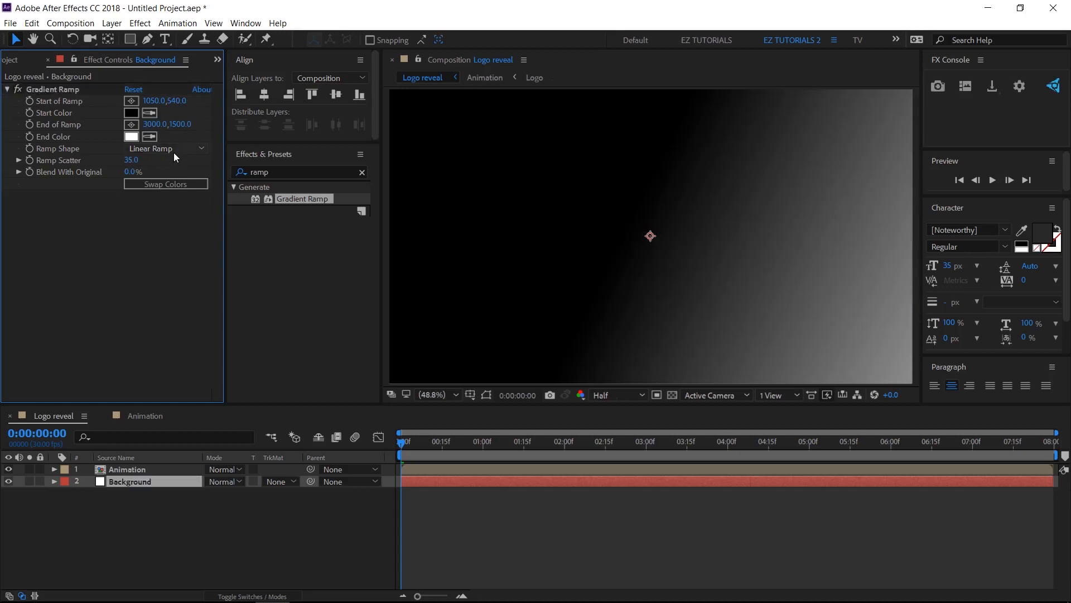
click(173, 153)
click(170, 174)
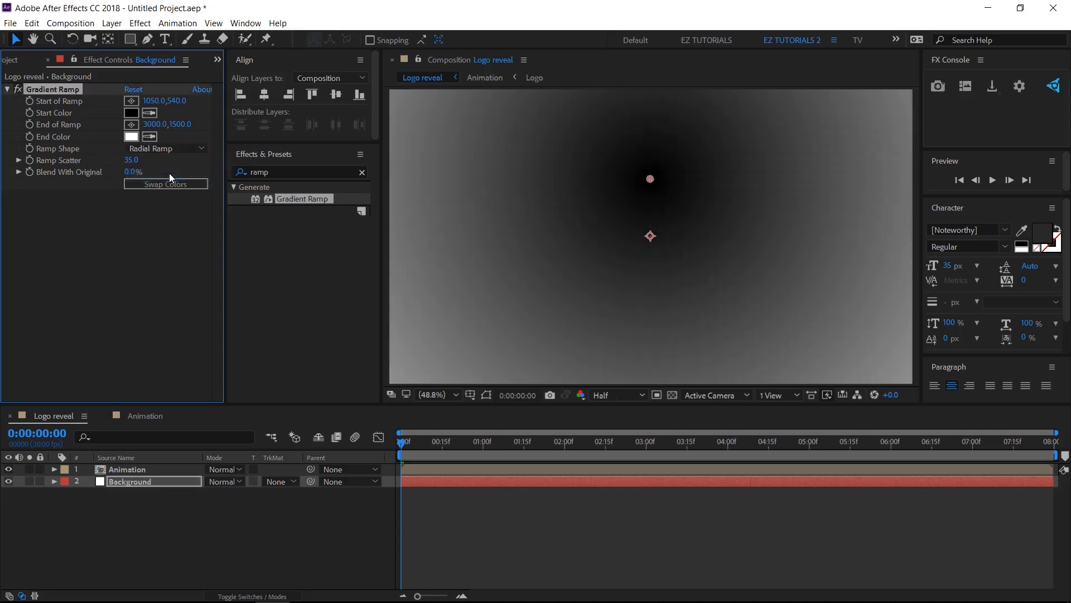
click(163, 188)
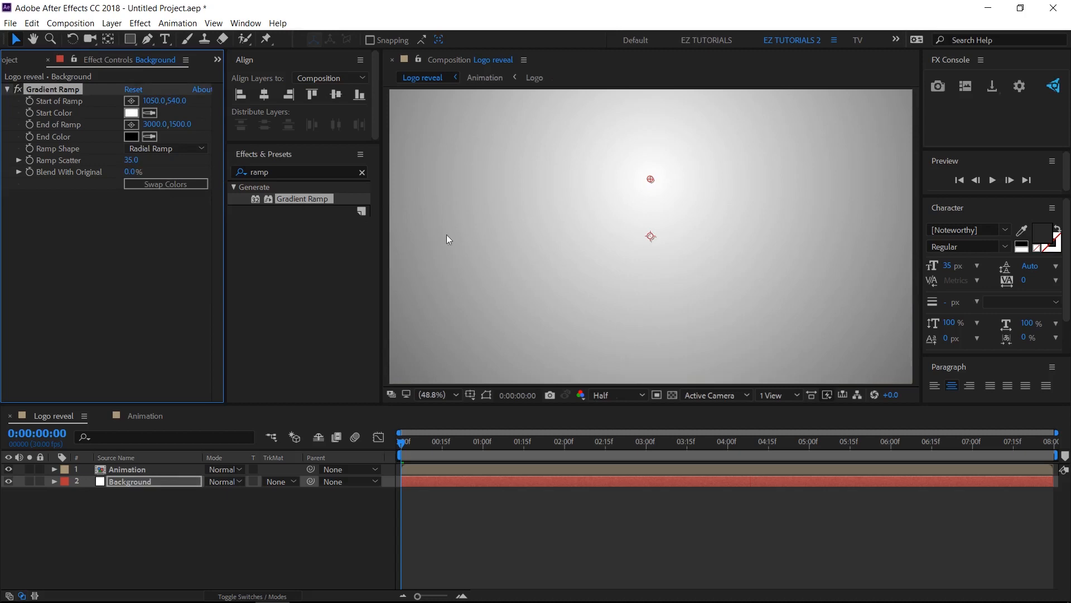
Step: At 0:00:04:15, draw a straight horizontal line across the logo's full width with the Pen tool, using a 2 px #292929 stroke
click(769, 446)
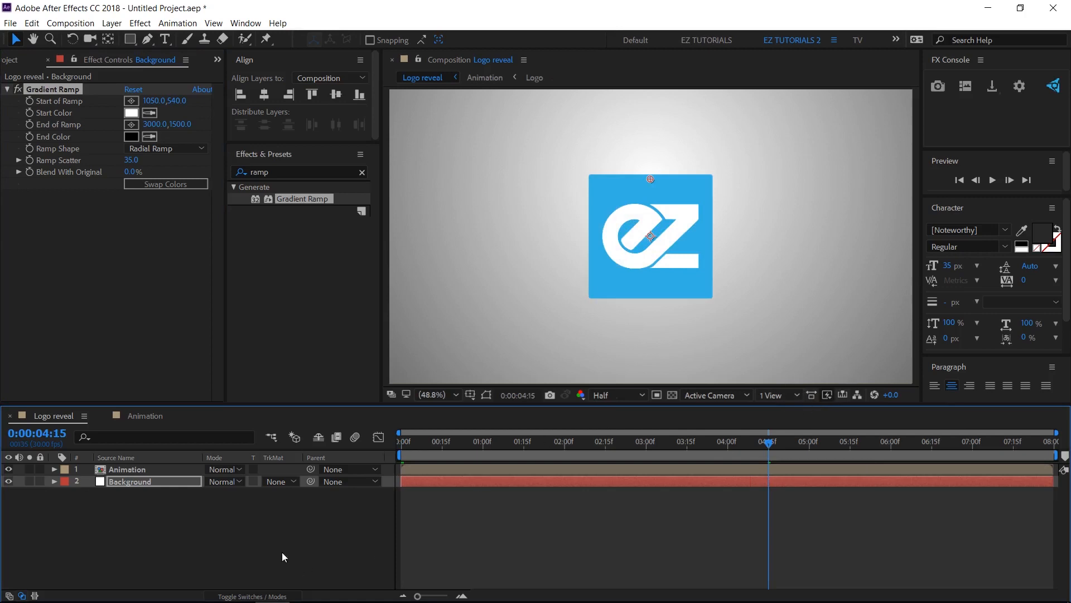
click(213, 530)
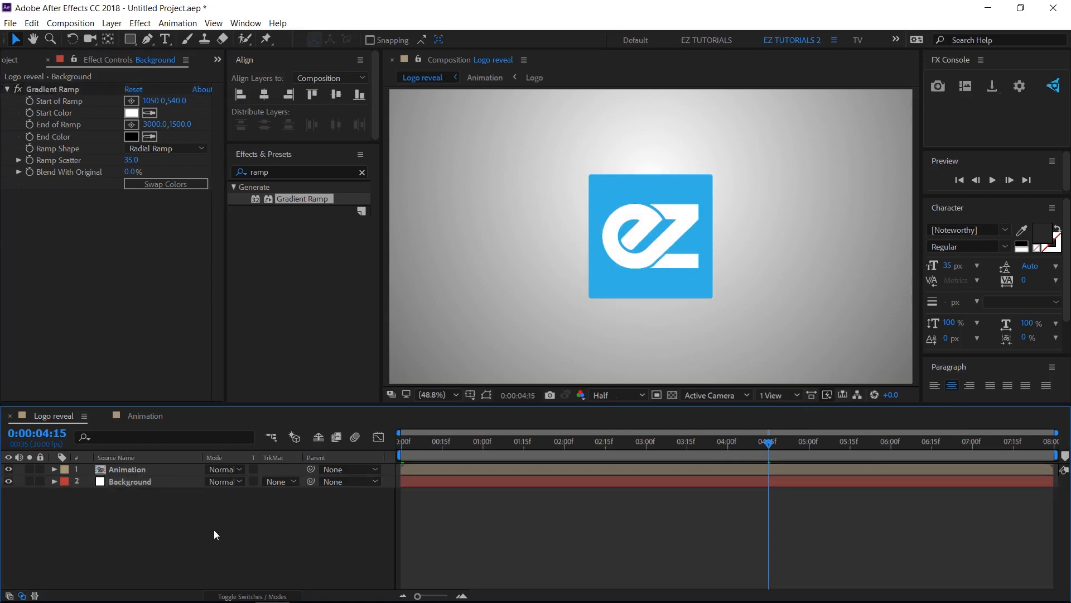
click(147, 39)
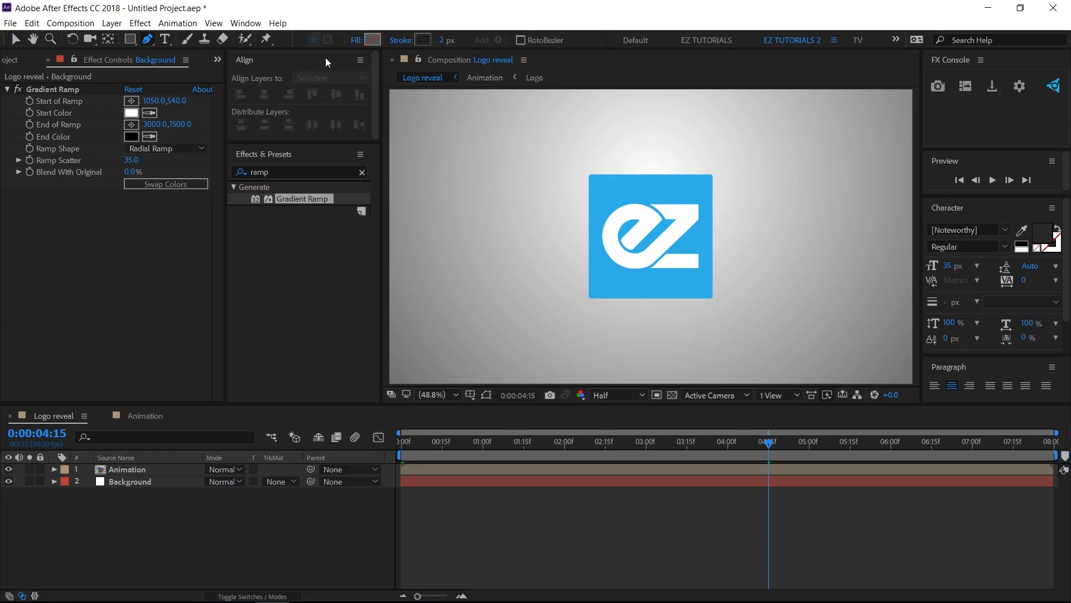
click(420, 44)
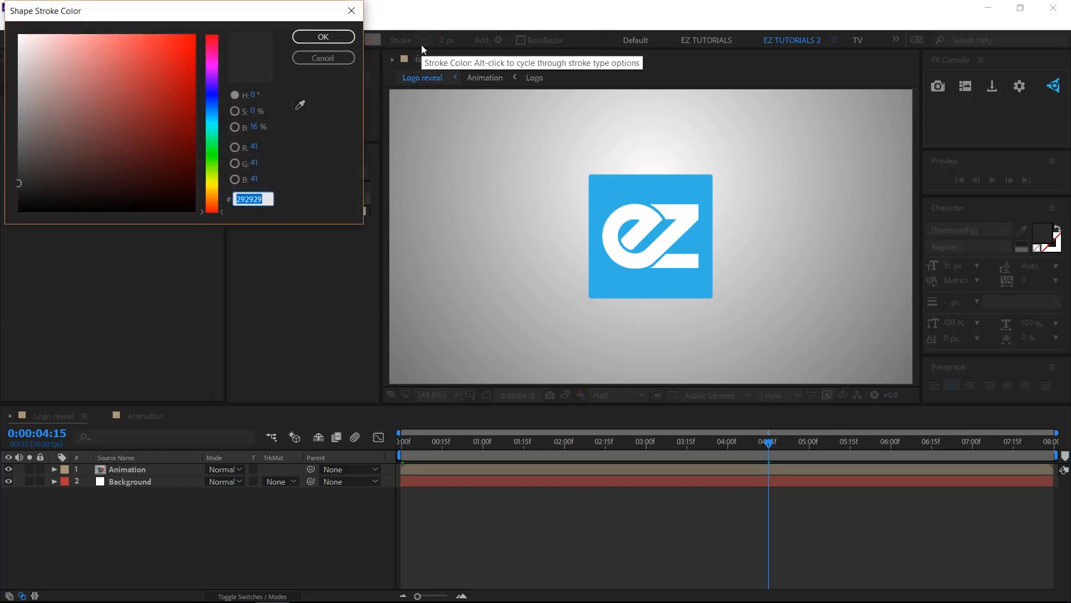
click(320, 39)
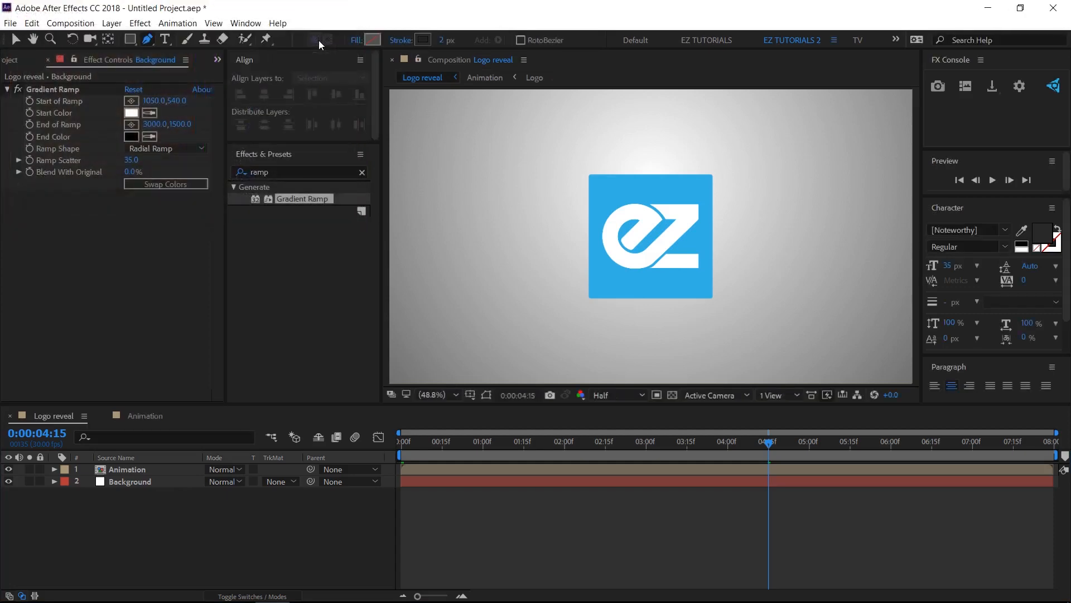
click(592, 243)
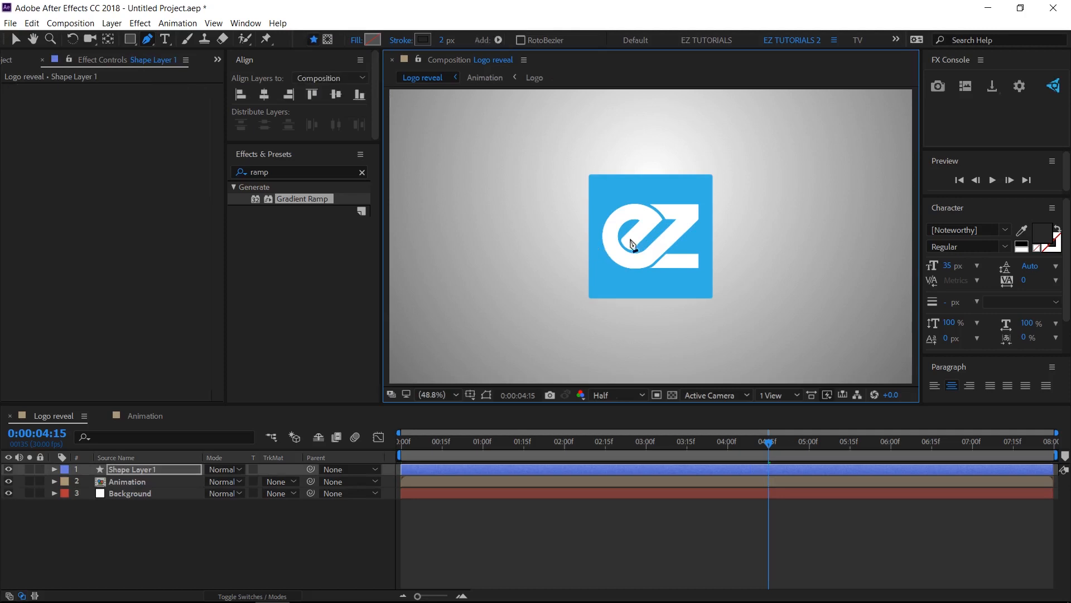
click(709, 242)
click(17, 39)
Step: Pre-compose the line's shape layer into a new composition named Text
click(139, 468)
right_click(139, 468)
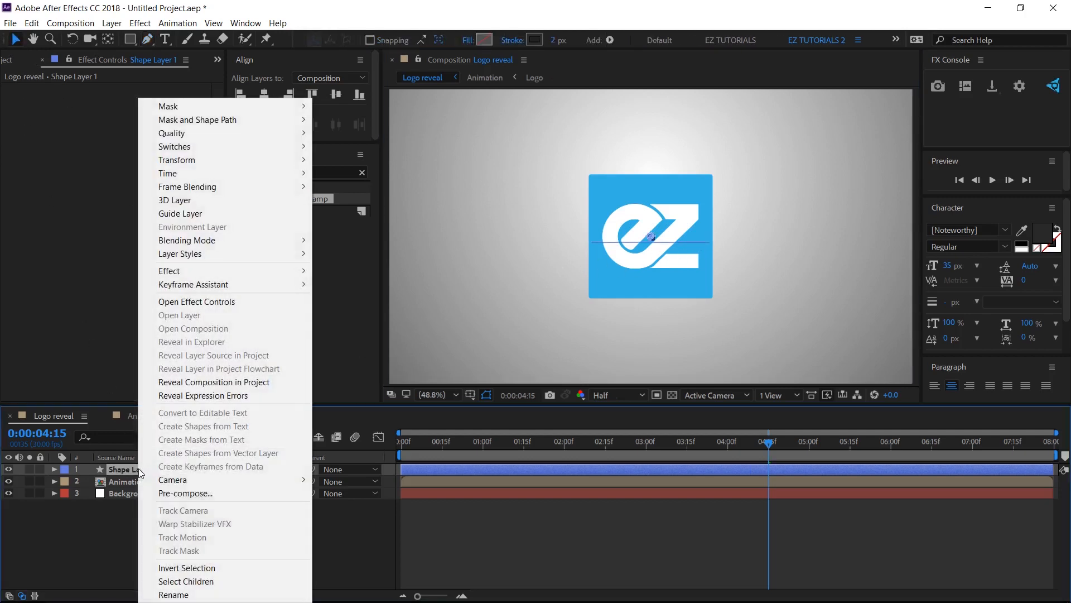
click(190, 493)
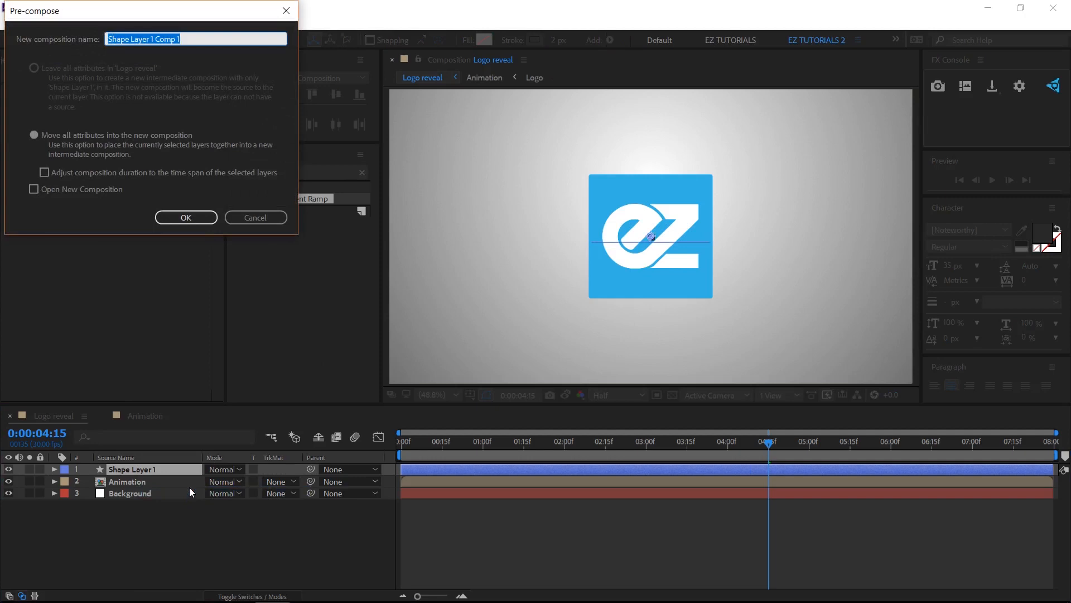
text(Text)
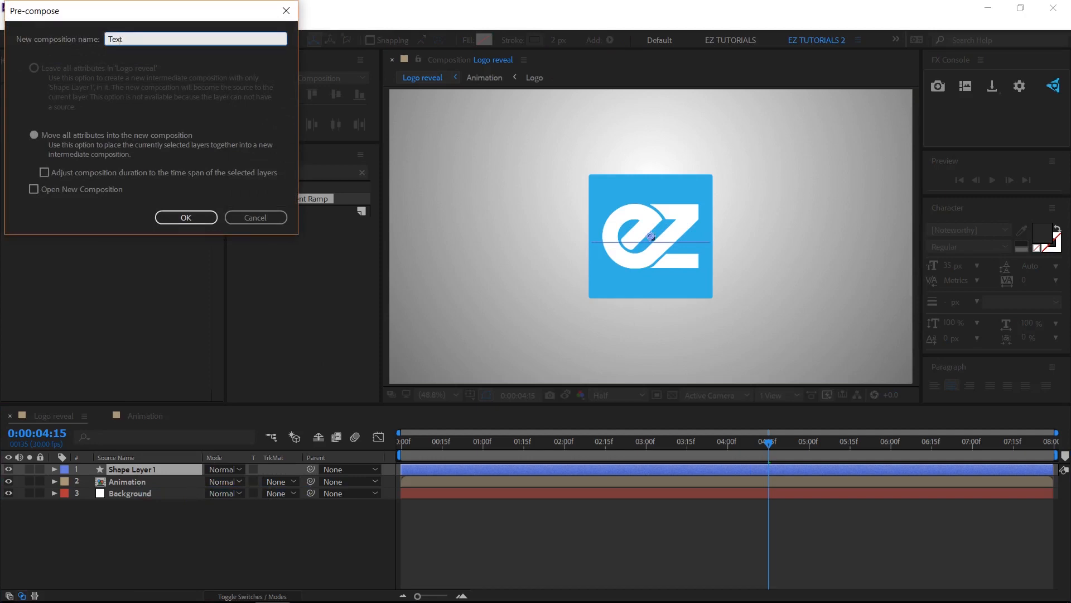
key(Return)
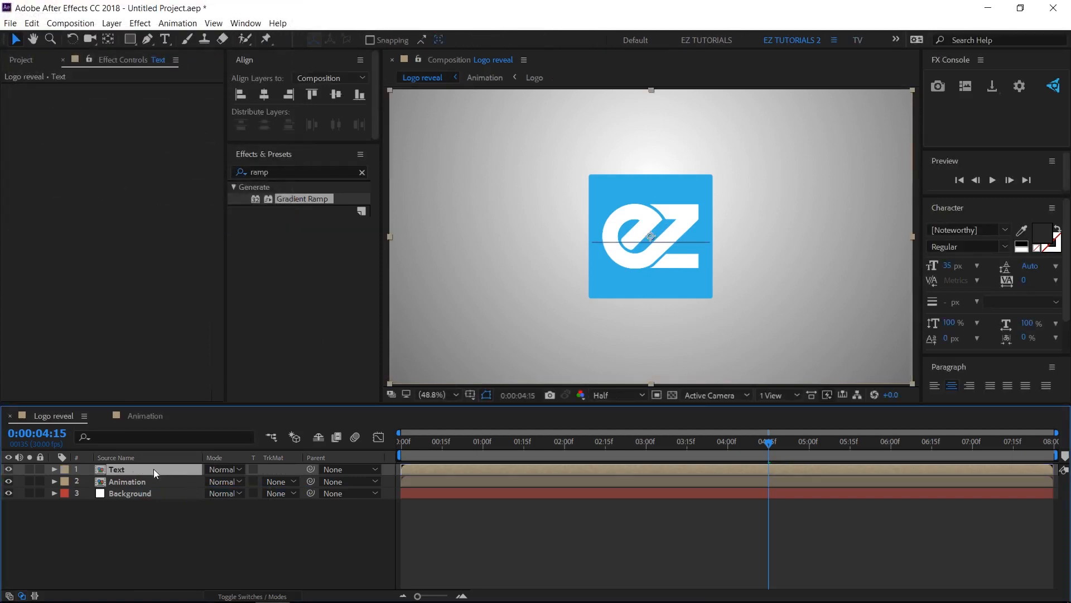
Step: Inside the Text composition, add a text layer reading "the best tutorials and tricks" near the line
double_click(152, 468)
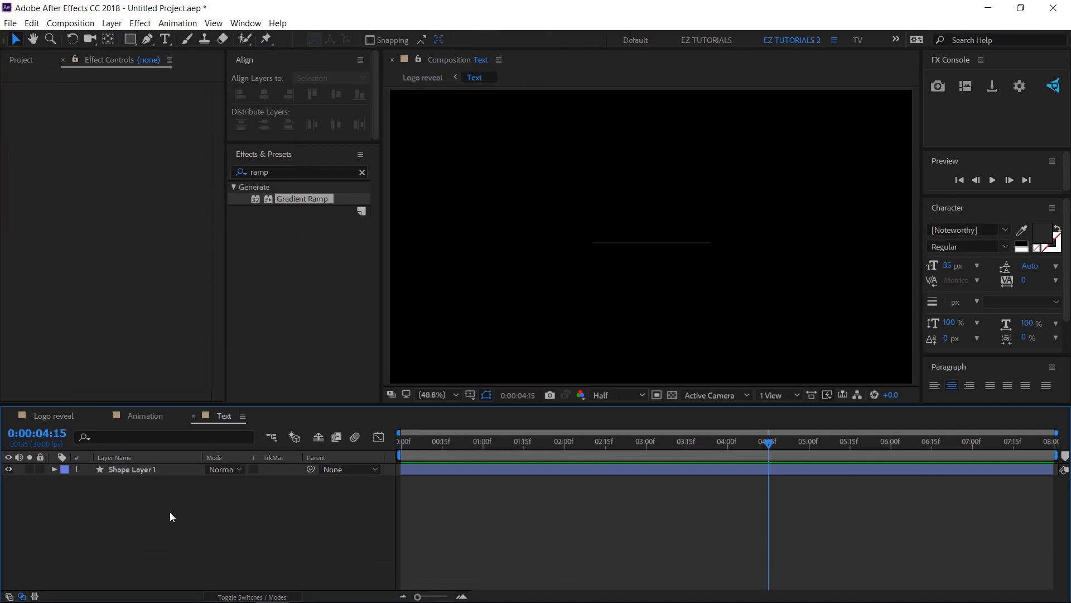
click(165, 39)
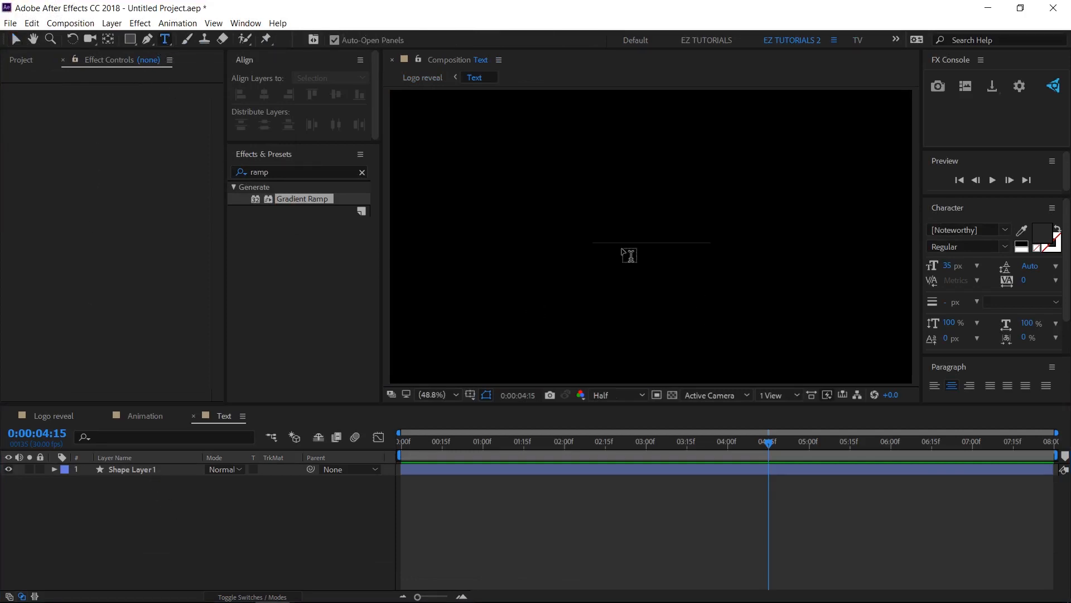
click(629, 255)
text(the)
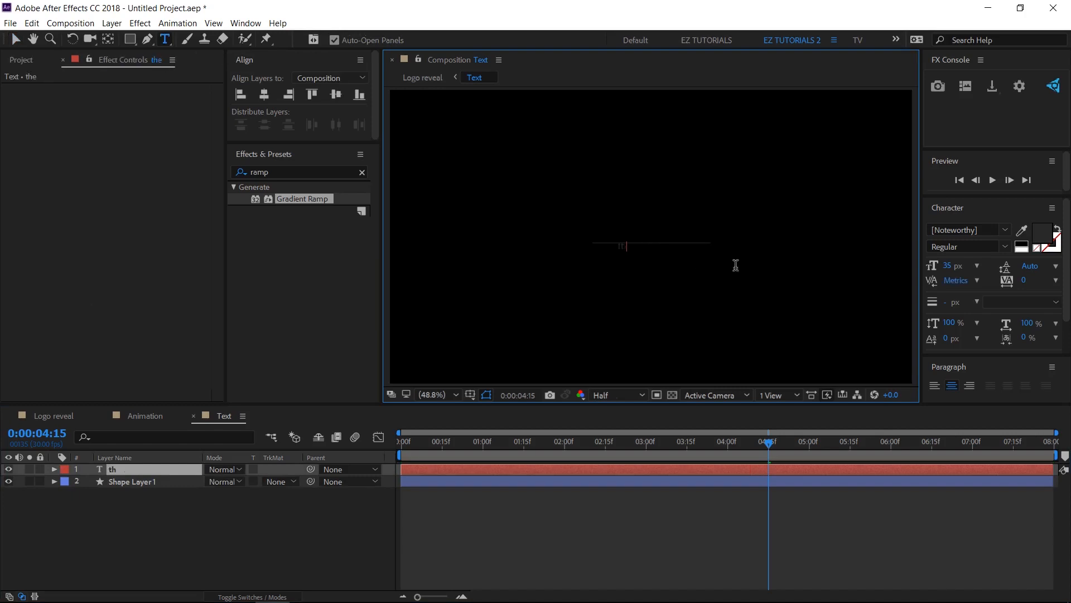
text( best)
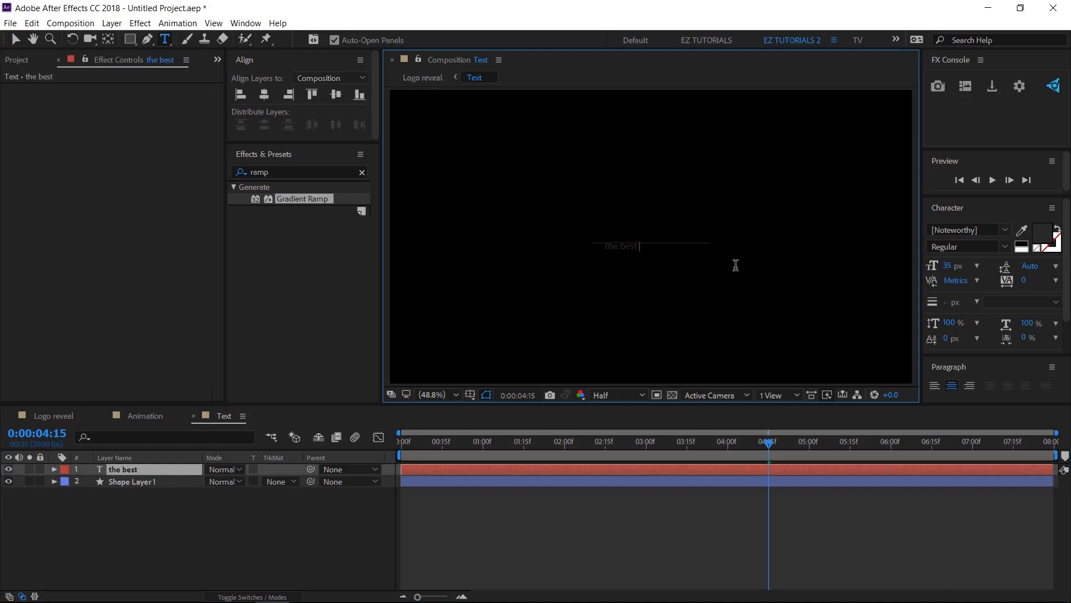
text( tu)
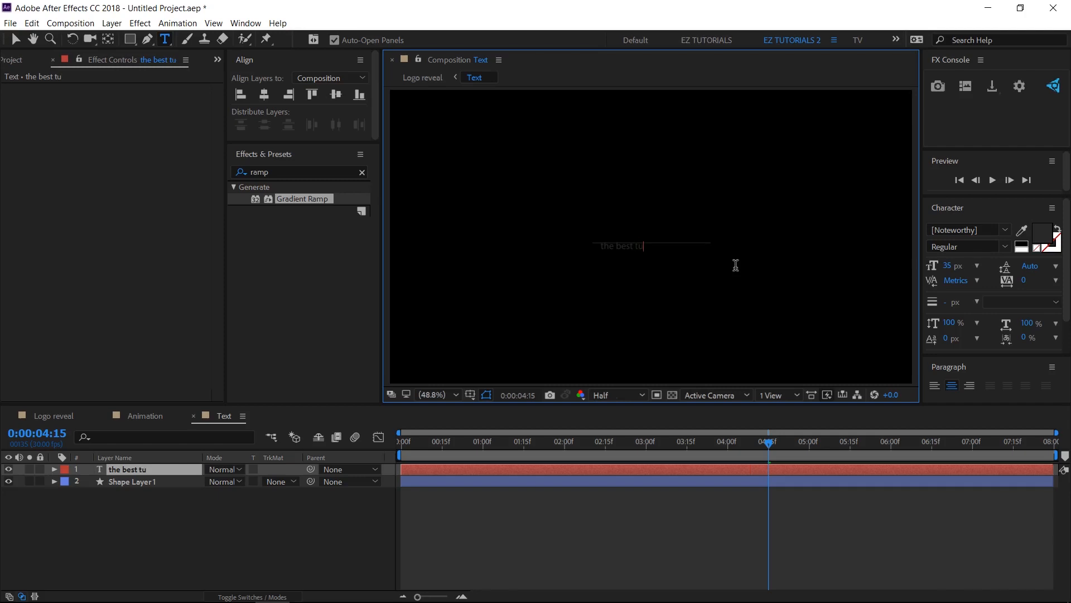
text(toria)
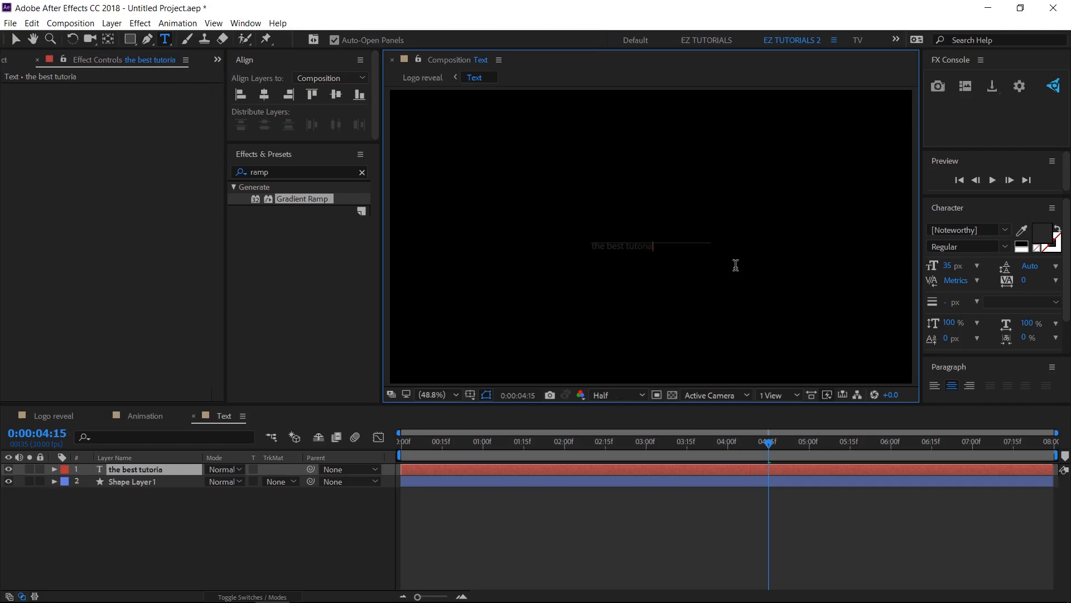
text(ls and )
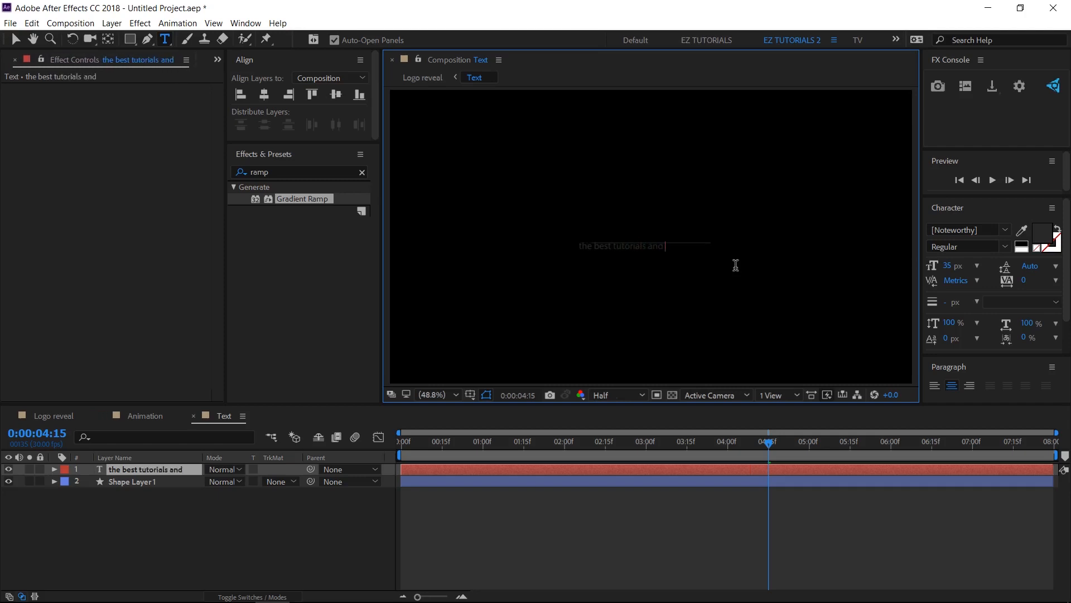
text(tricks)
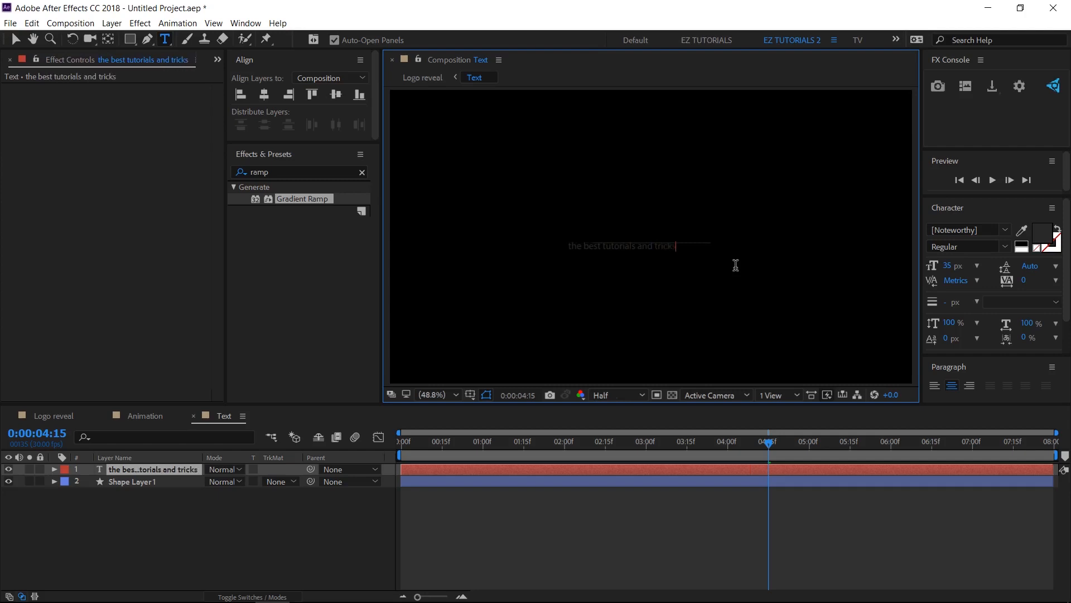
Step: Move the tagline just below the line and center it horizontally in the composition
click(19, 41)
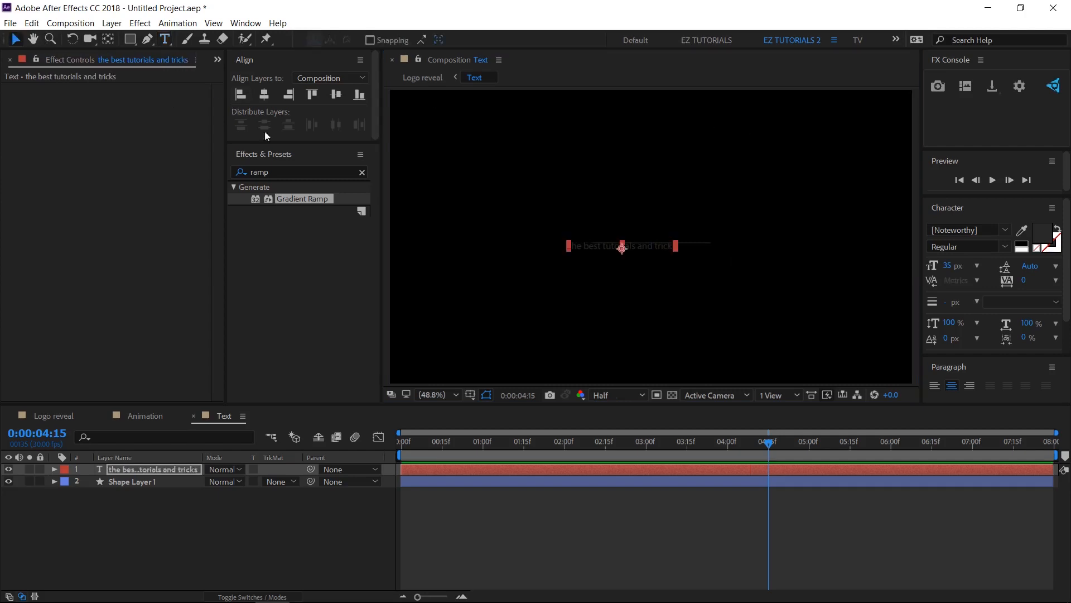
drag(605, 246, 632, 254)
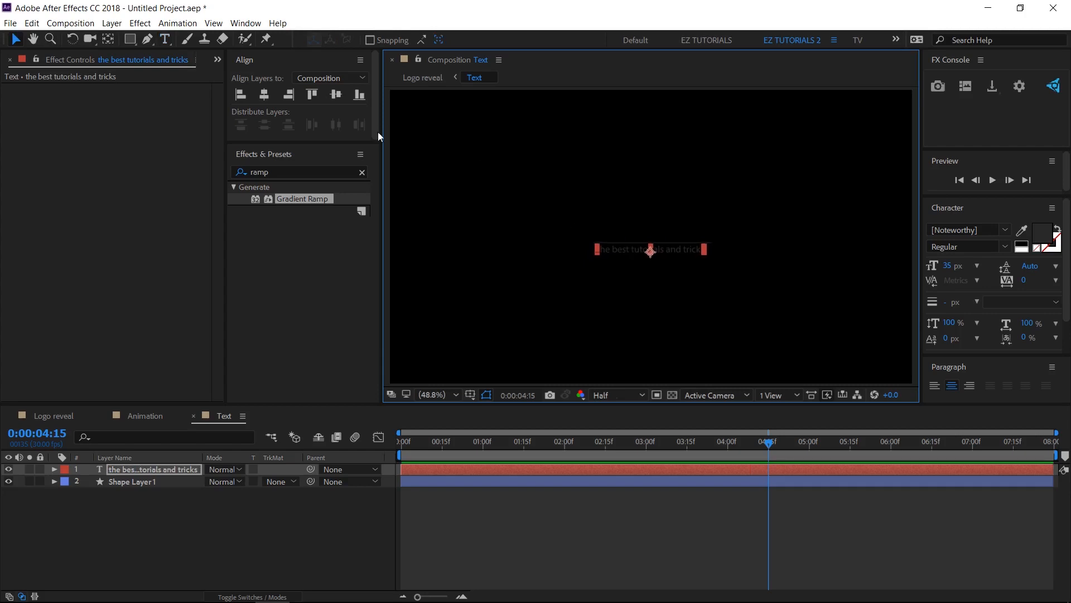
click(266, 96)
Step: Set the text fill color to the orange sampled from the palette image, #D86B10
click(635, 301)
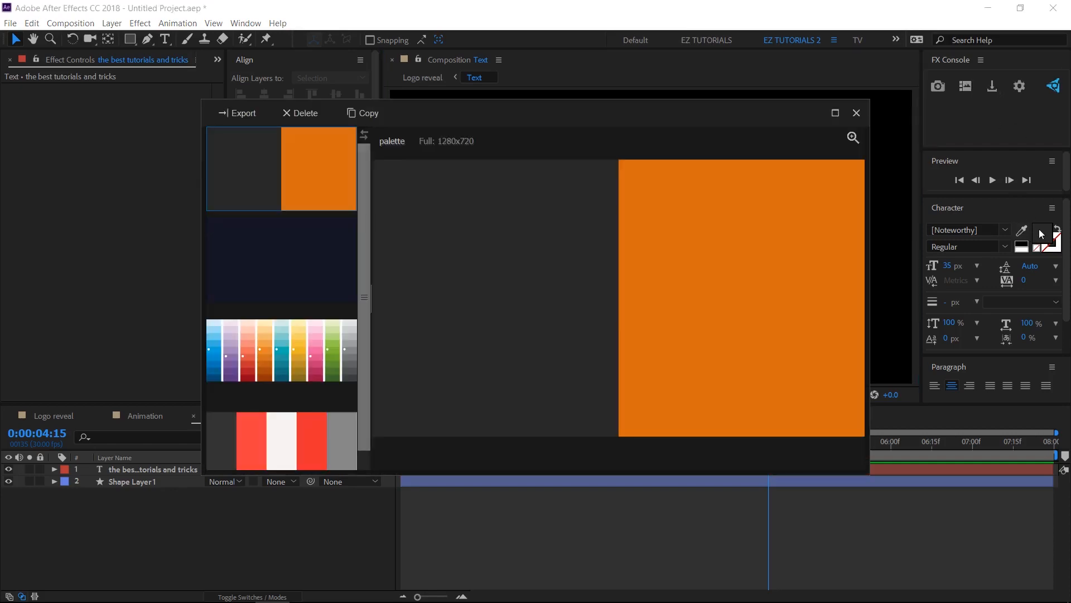
click(1042, 229)
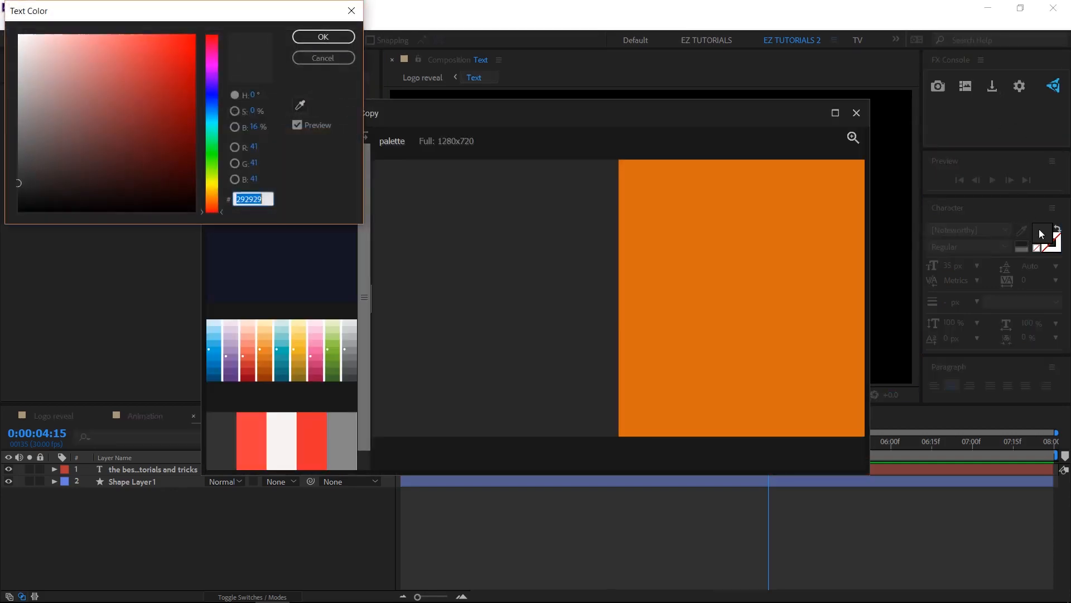
click(300, 105)
click(678, 222)
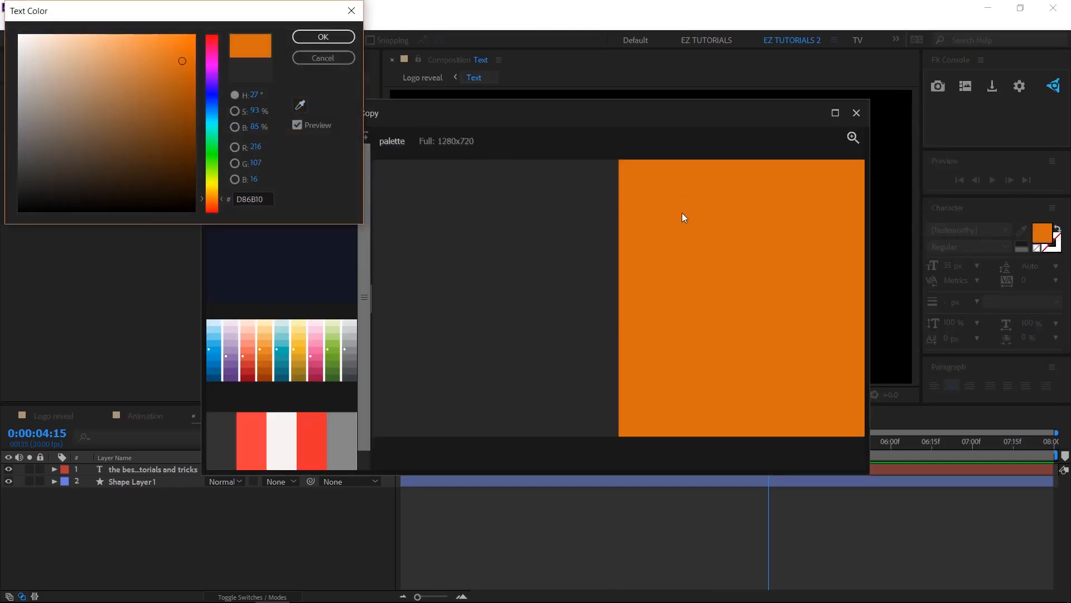
click(323, 37)
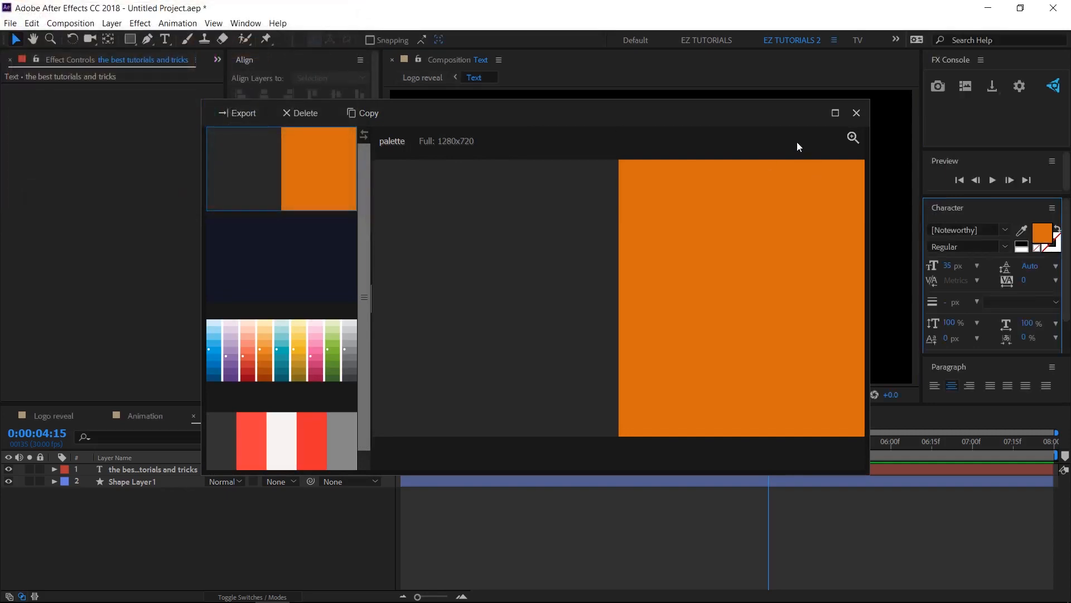
click(855, 114)
Step: Add a text layer reading "after effects" above the line at a font size of 85 px
click(947, 265)
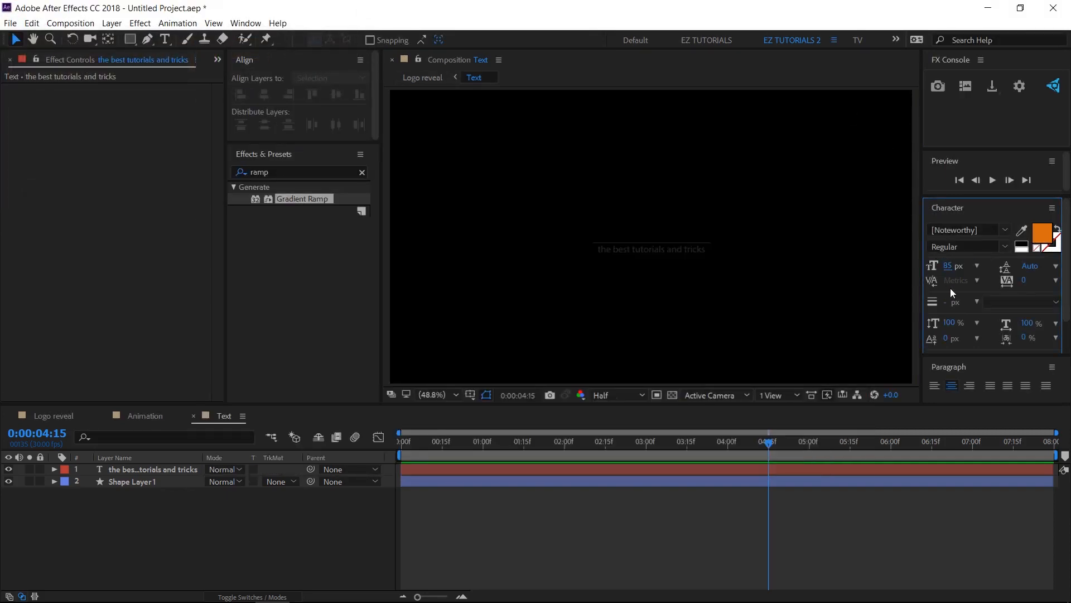
click(164, 39)
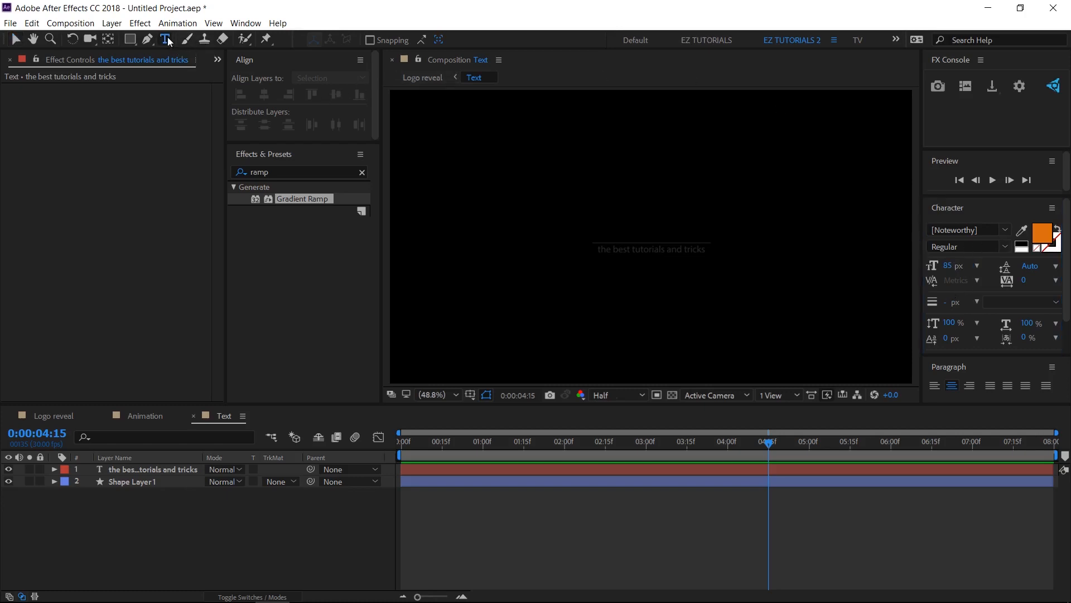
click(594, 223)
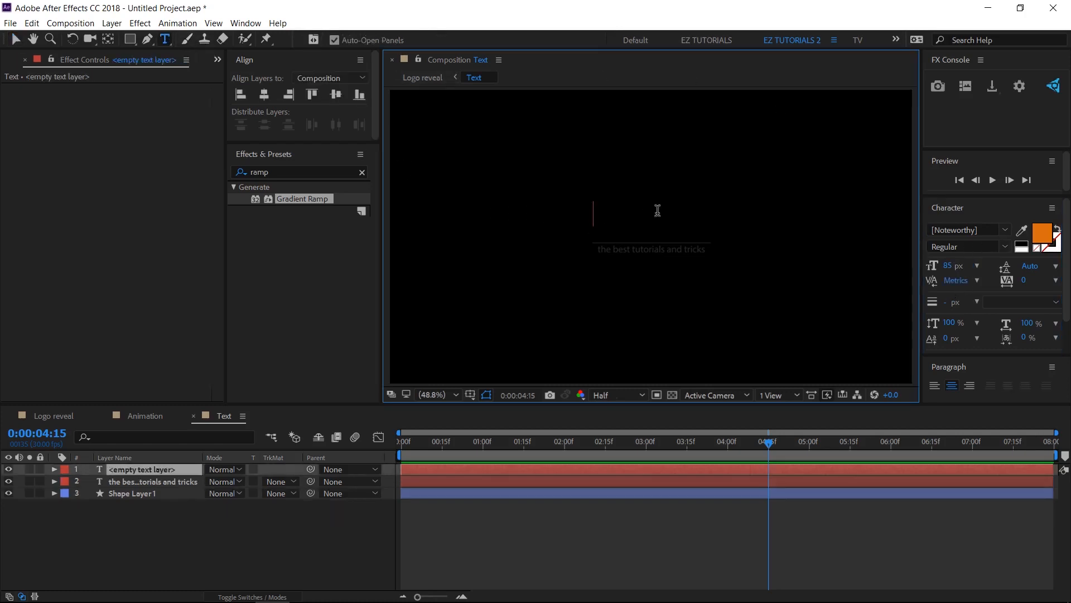
text(after)
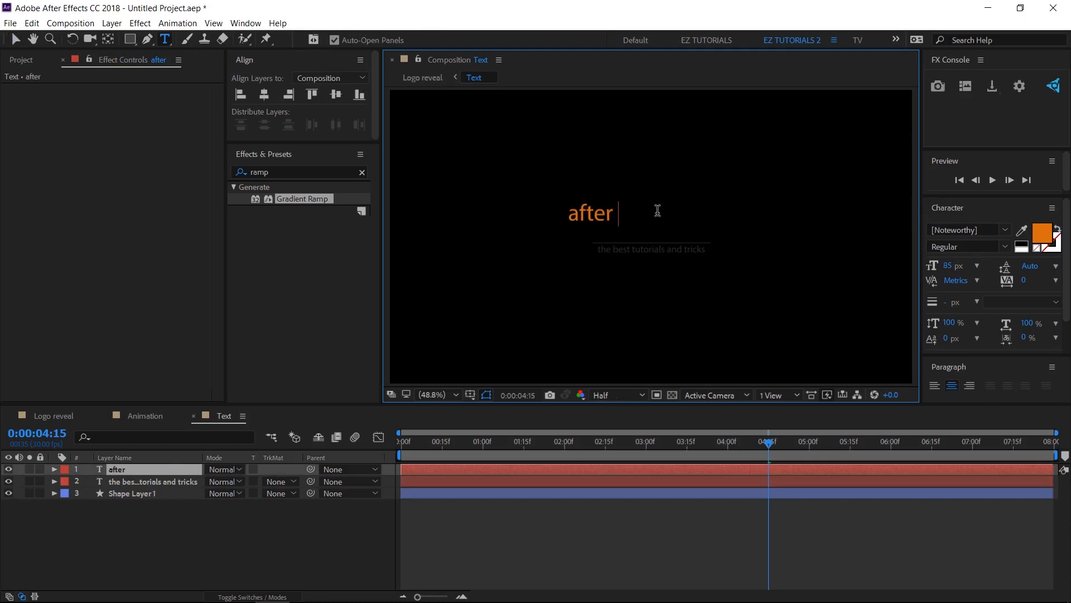
text( effects)
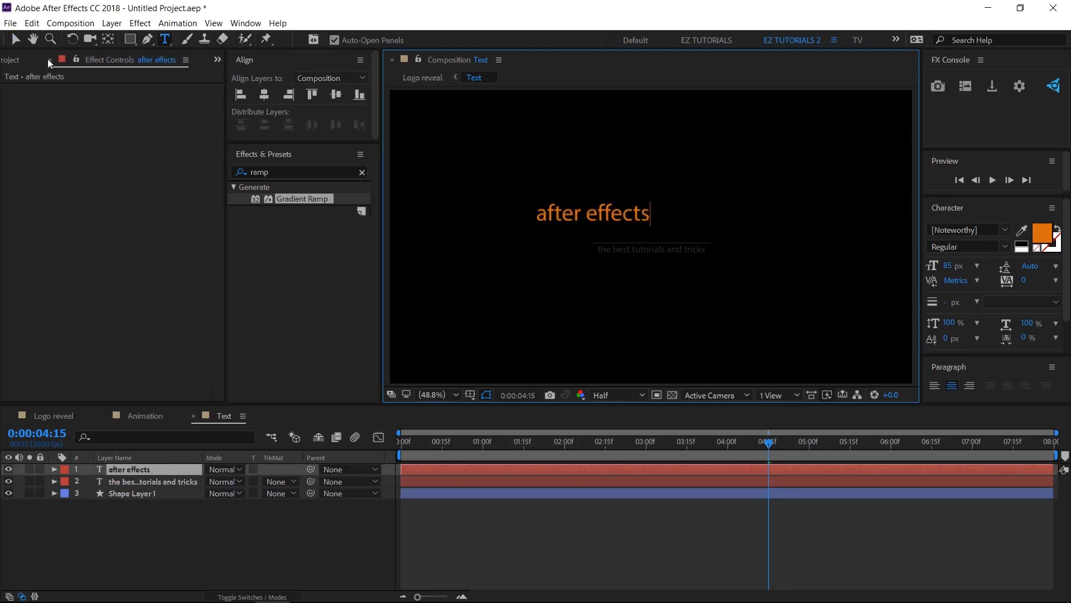
click(16, 39)
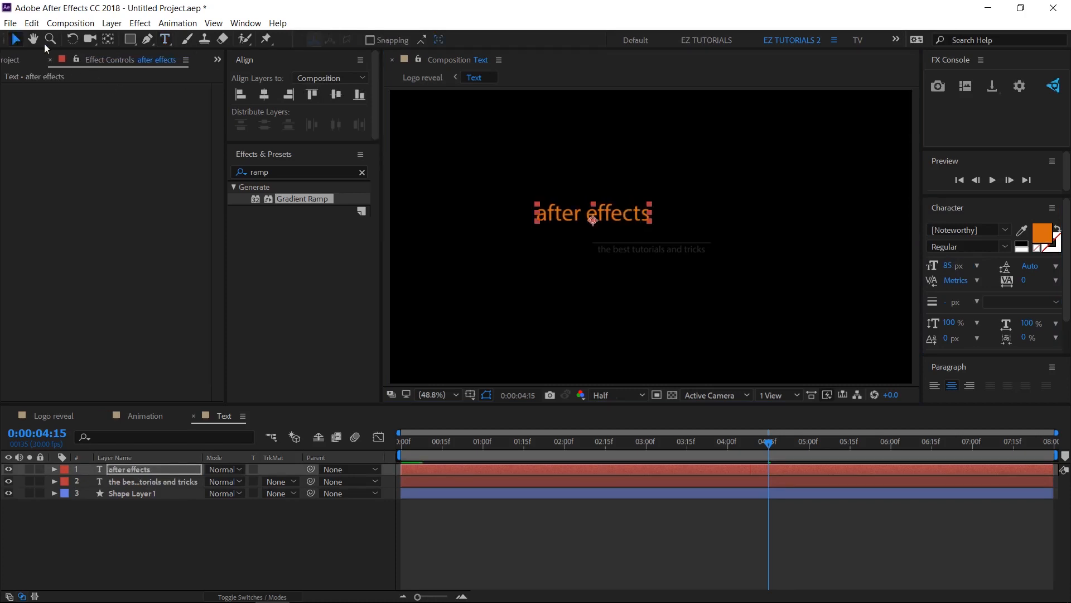
Step: Move the "after effects" title just above the line and center it horizontally in the composition
drag(600, 211, 660, 231)
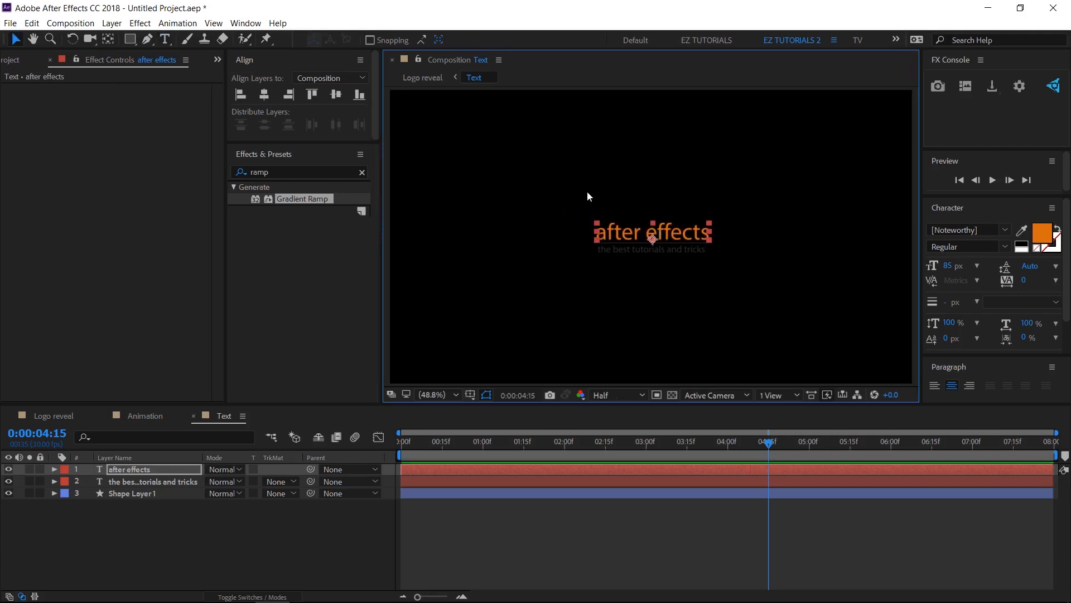
click(263, 96)
click(585, 307)
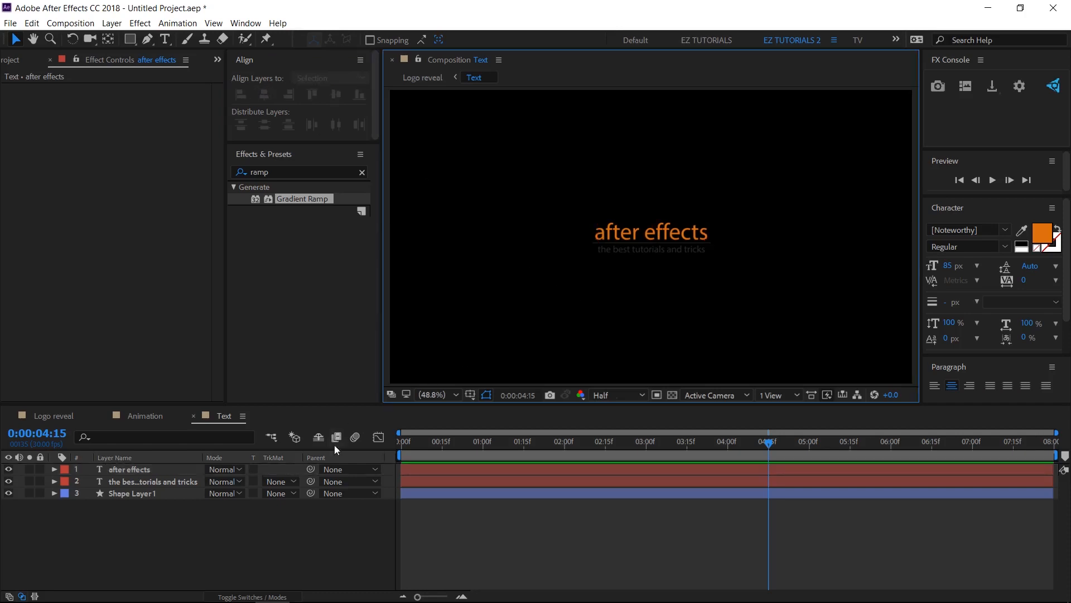
Step: At 0:00:00:00, set the line shape layer's horizontal scale to 0% and start keyframing its Scale
drag(431, 443, 344, 441)
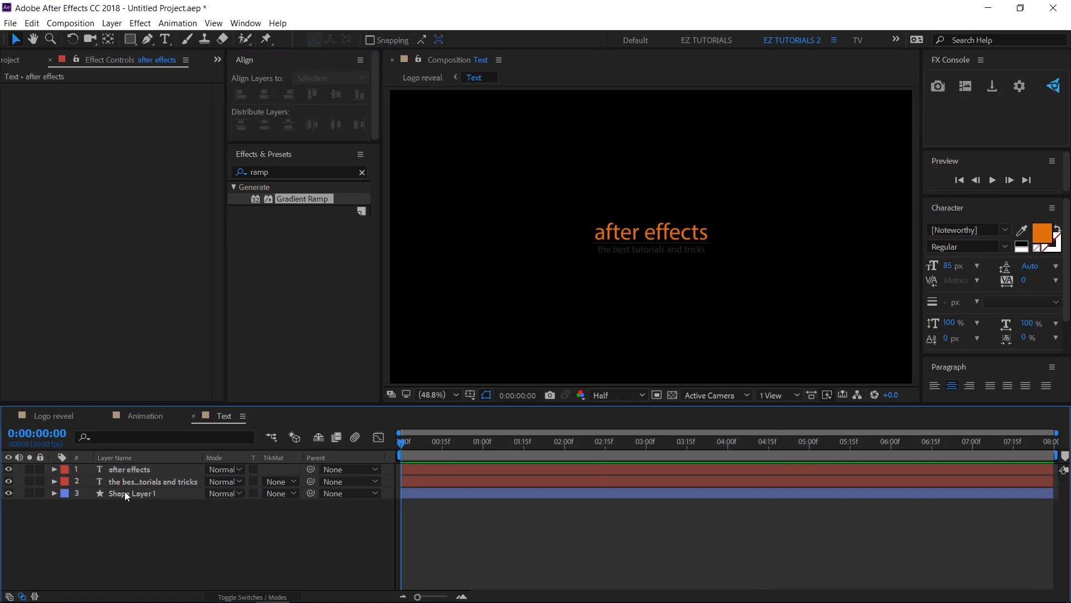
click(125, 493)
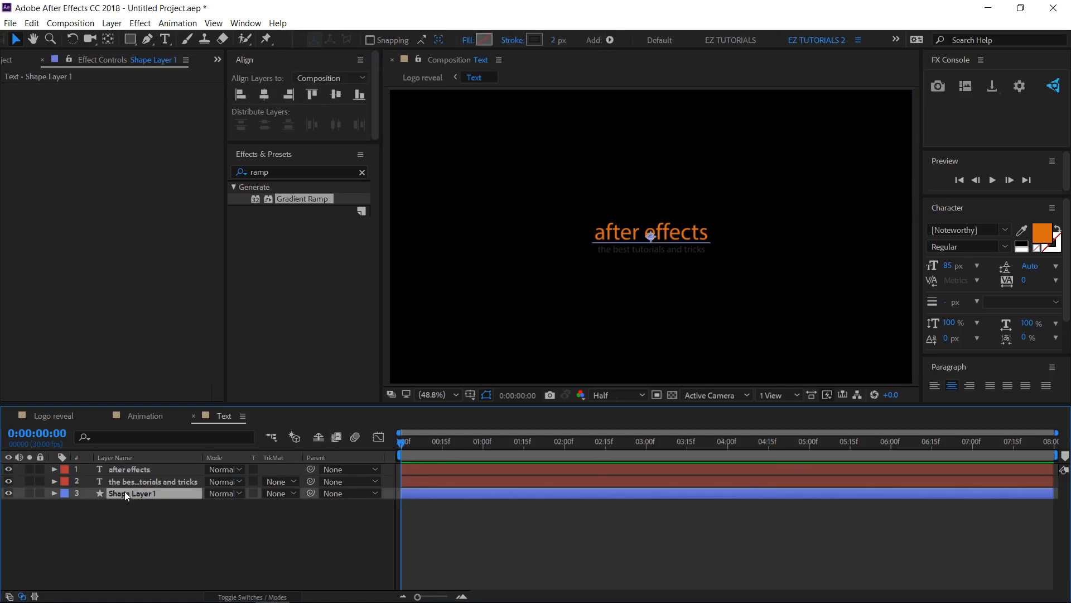
key(s)
click(226, 504)
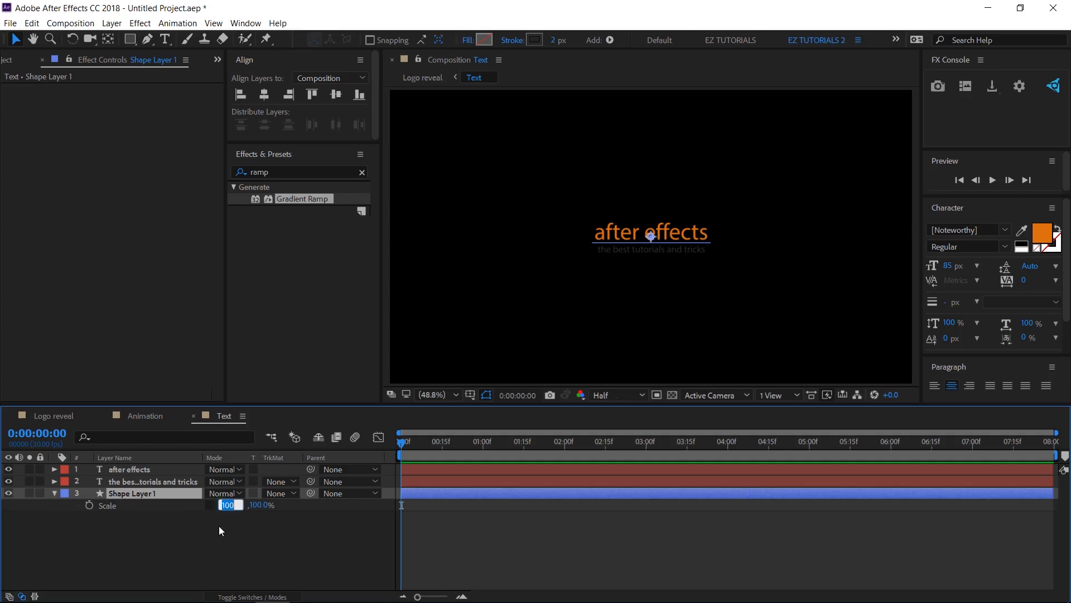
text(0)
key(Return)
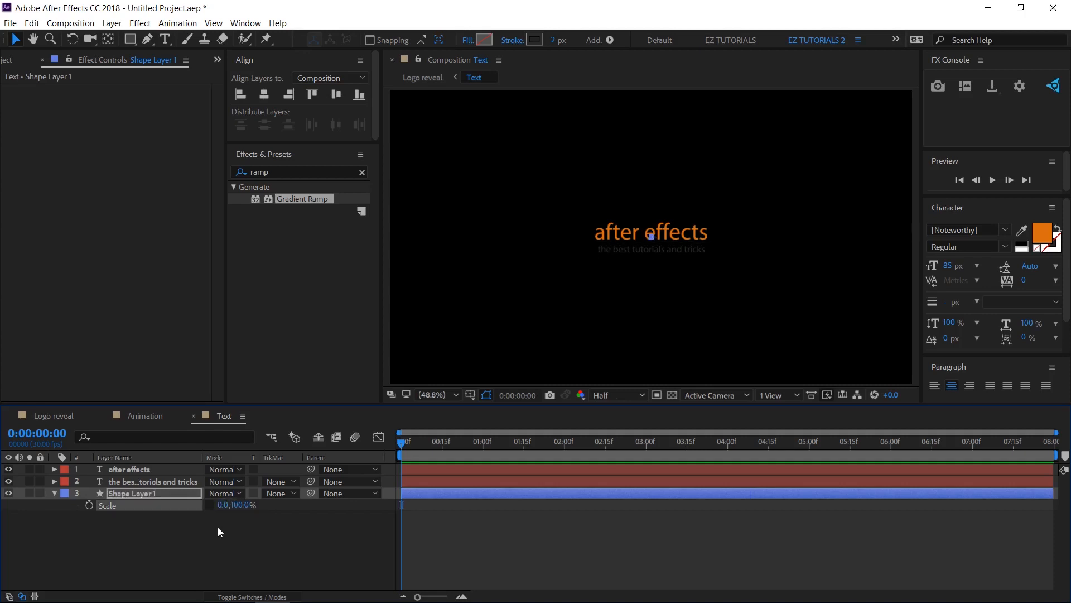
click(89, 506)
Step: At 0:00:01:00, keyframe the line's horizontal scale at 100%
click(482, 446)
click(226, 505)
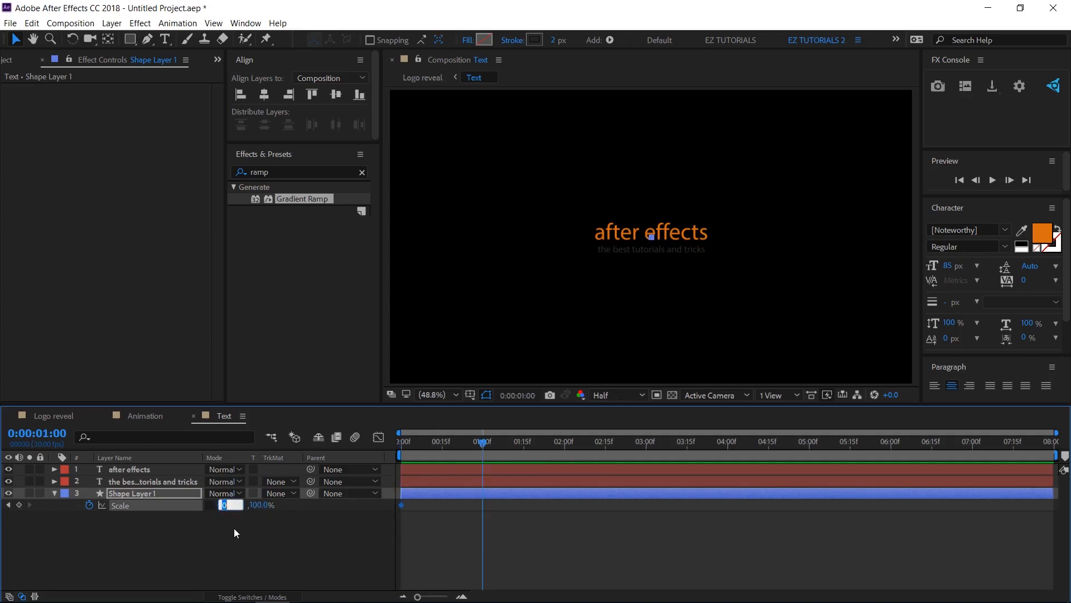
text(100)
key(Return)
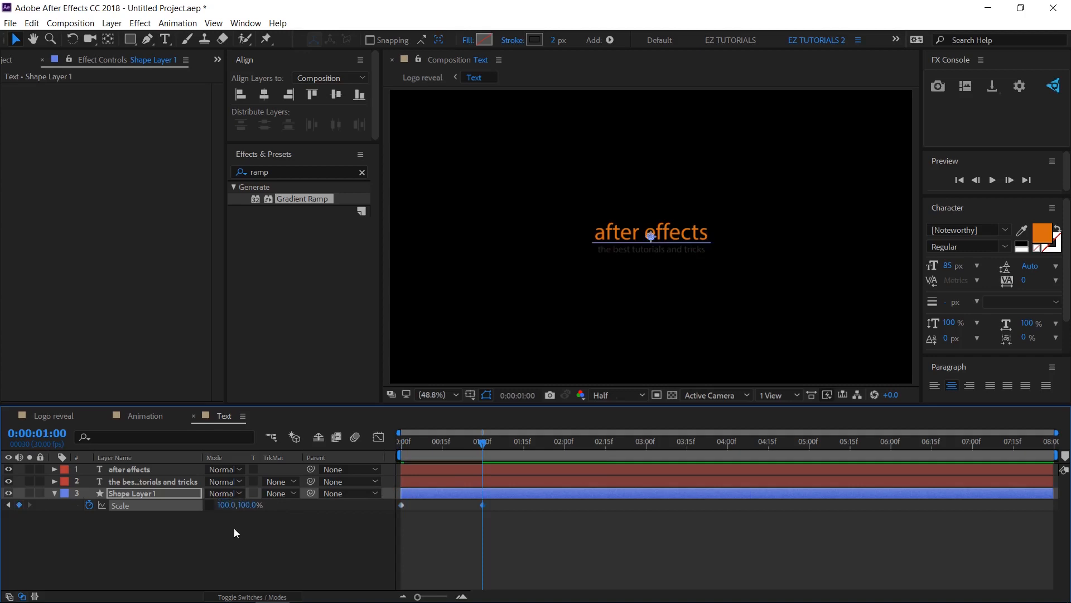
Step: In the Logo reveal composition, move the Text layer below the Animation layer and duplicate it
click(43, 419)
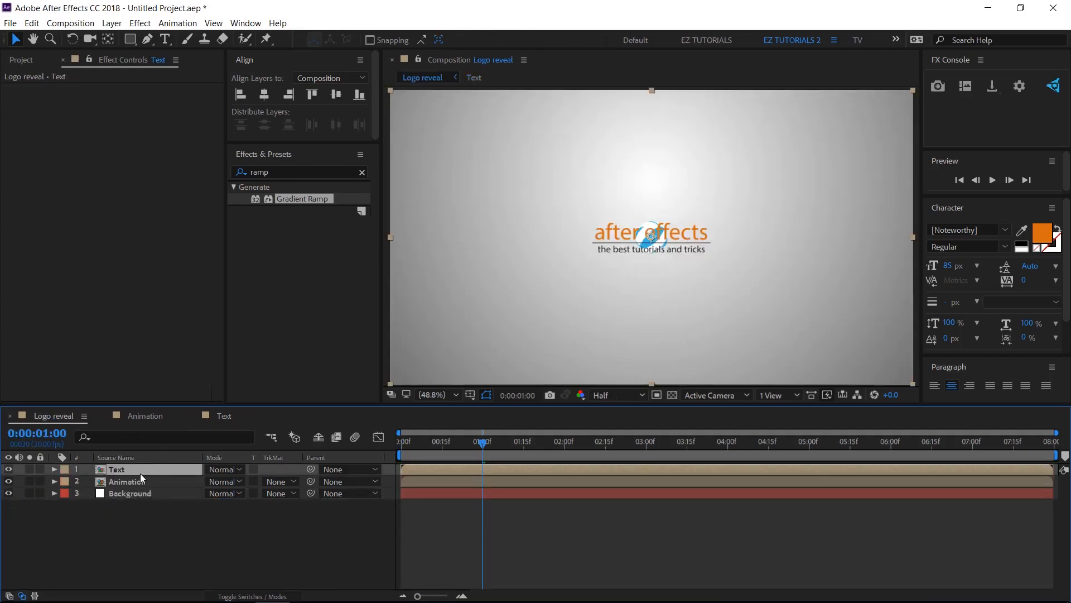
drag(139, 471, 140, 487)
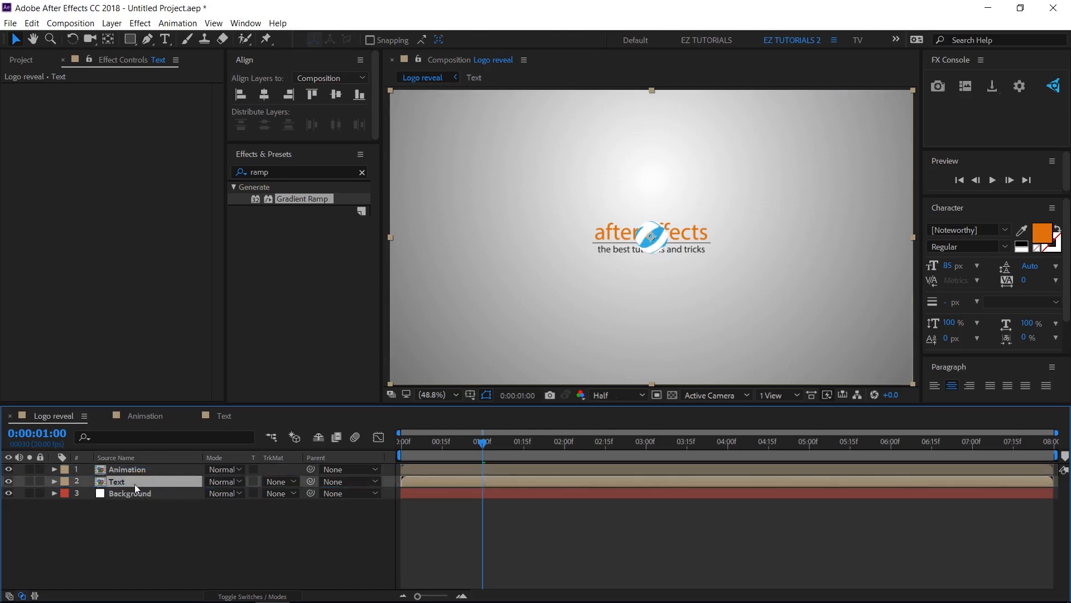
key(ctrl+d)
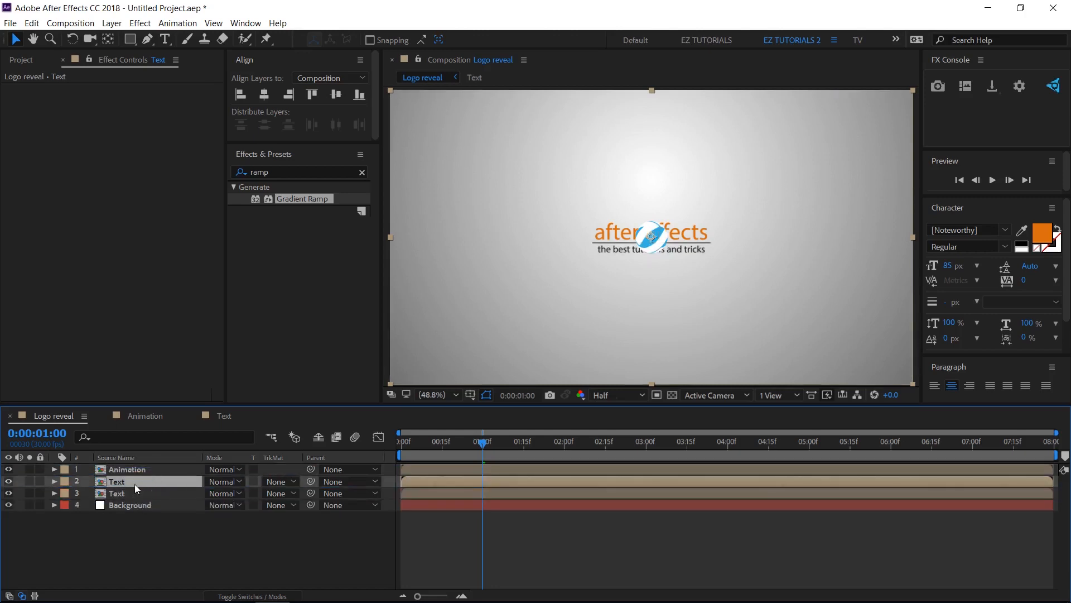
Step: Rename the lower of the two Text layers to "Text shadow"
click(136, 491)
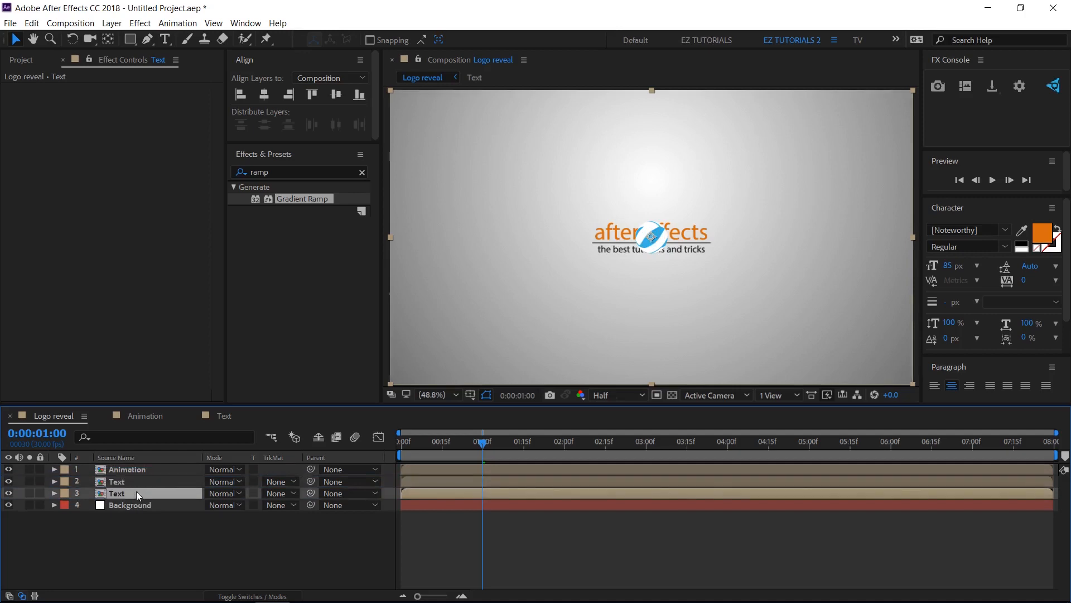
key(Return)
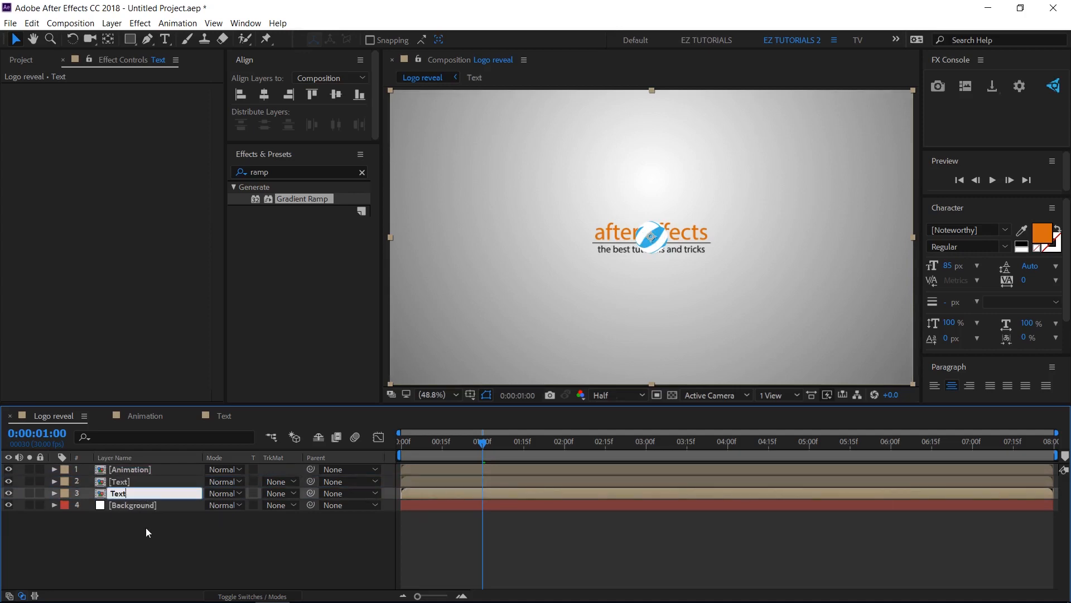
text(hadow)
key(Return)
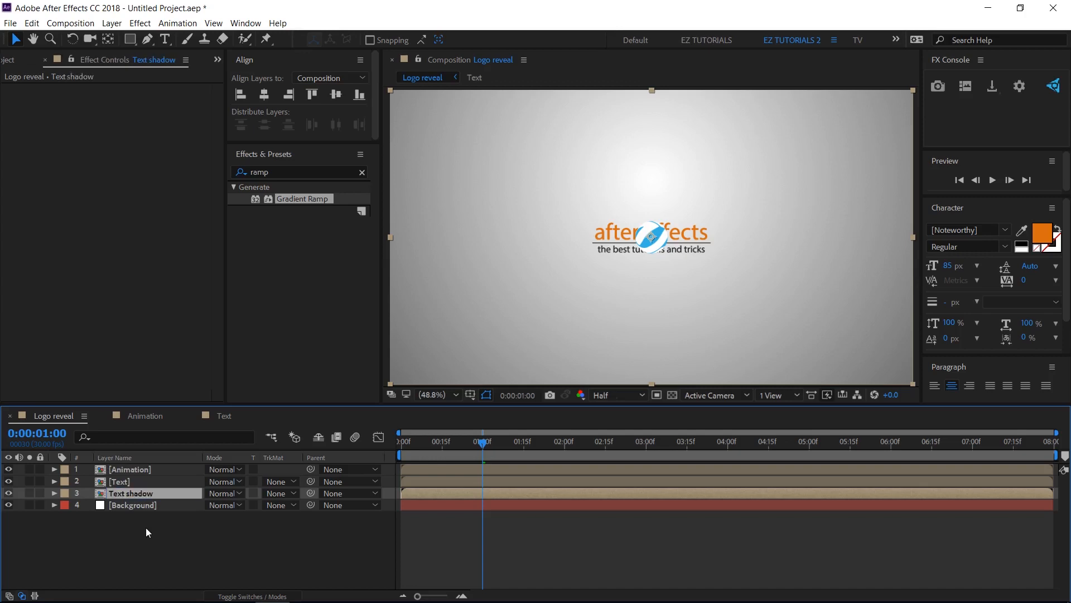
Step: Apply the Slider Control effect to the Text layer above Text shadow
click(122, 480)
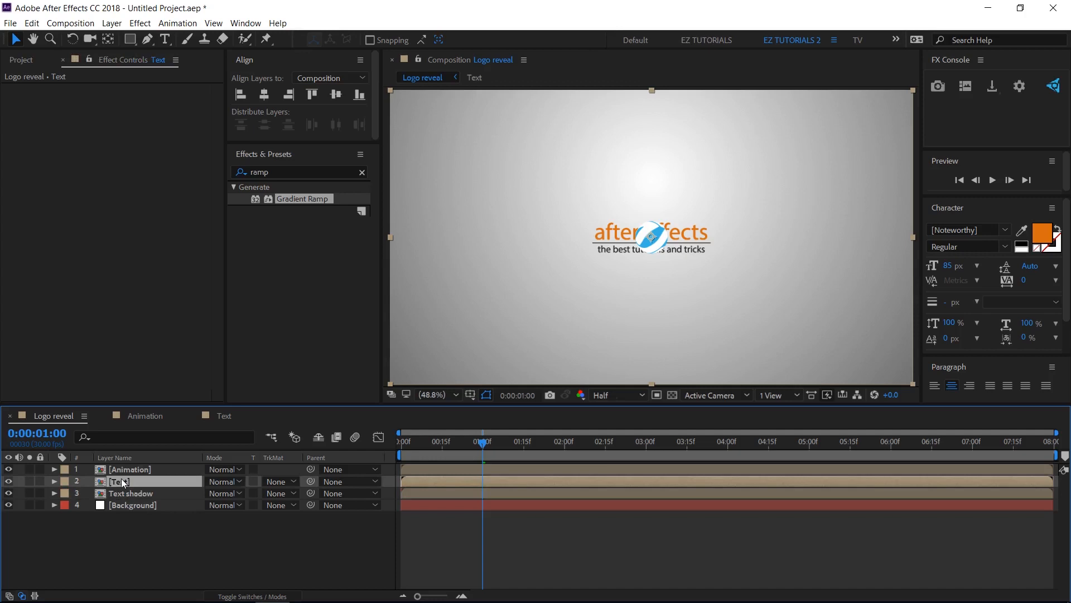
click(283, 171)
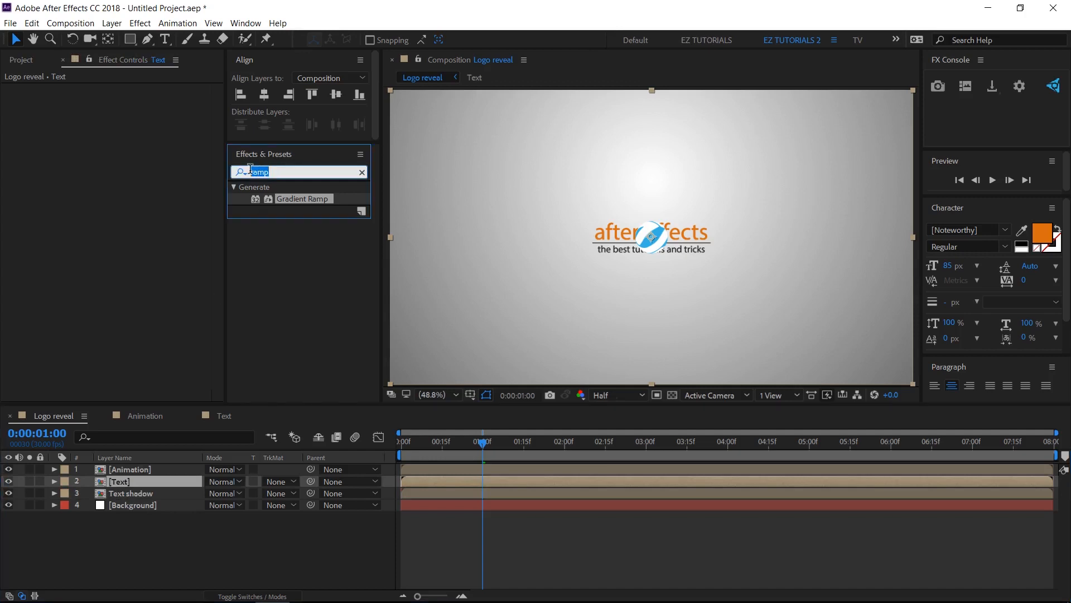
text(slider)
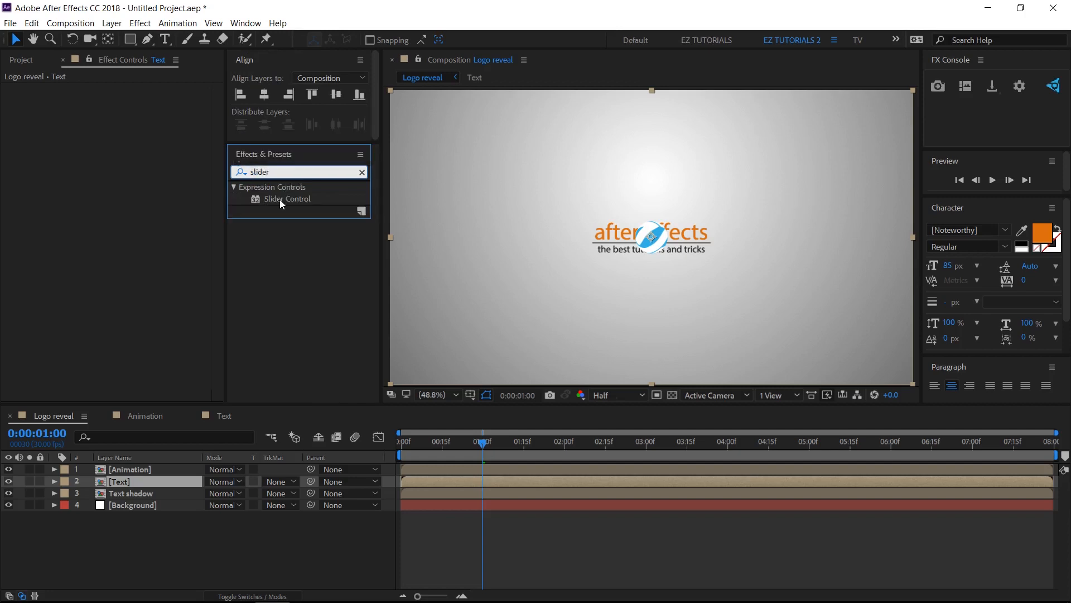
drag(280, 200, 130, 186)
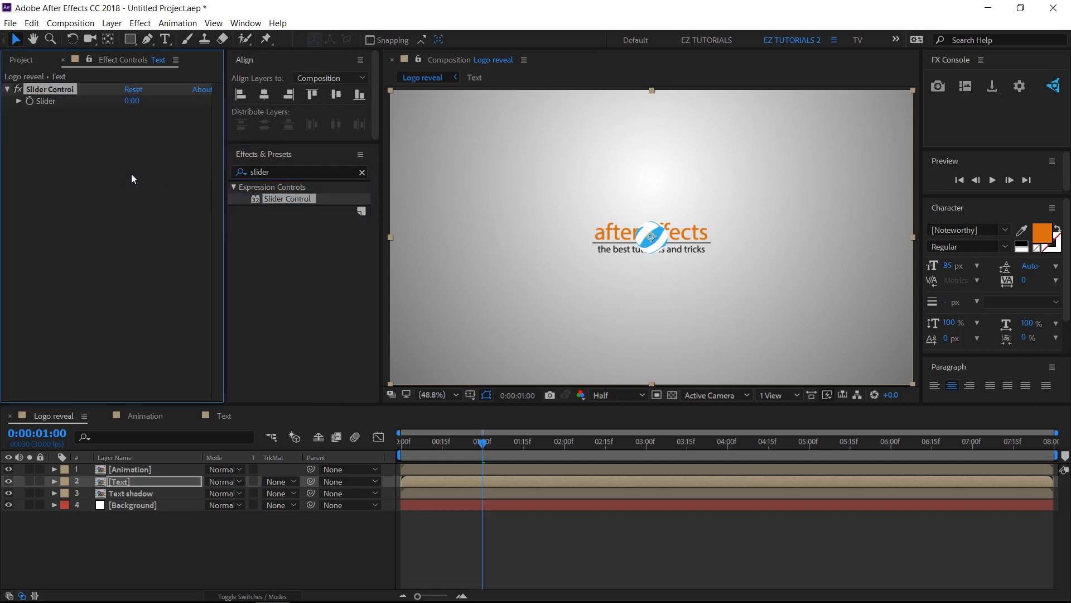
Step: At 0:00:00:00, set the Text layer's Slider to 25 and start keyframing it
drag(423, 440, 383, 446)
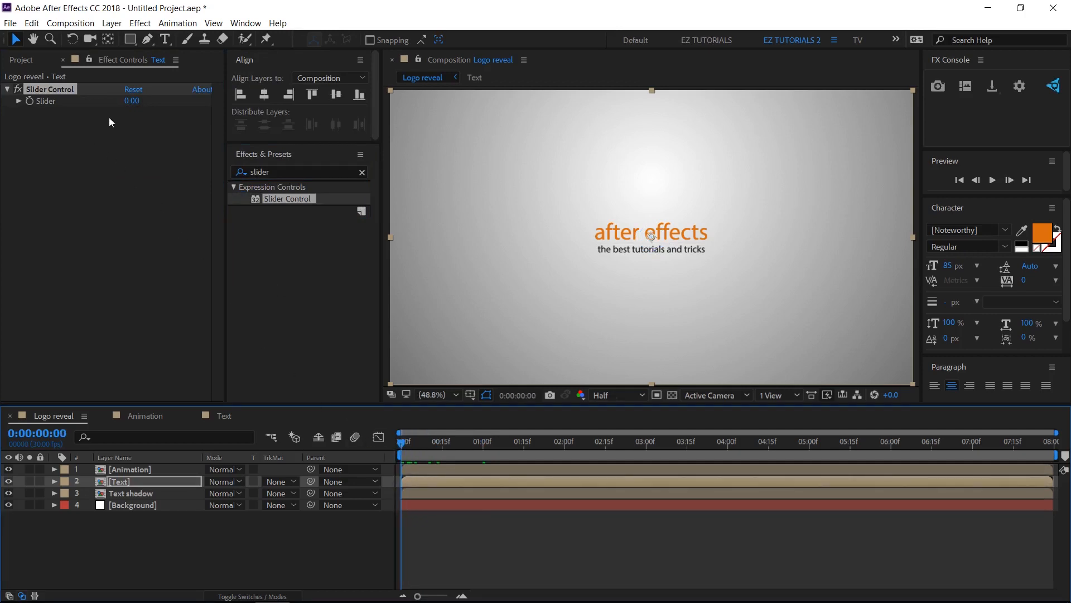
click(127, 102)
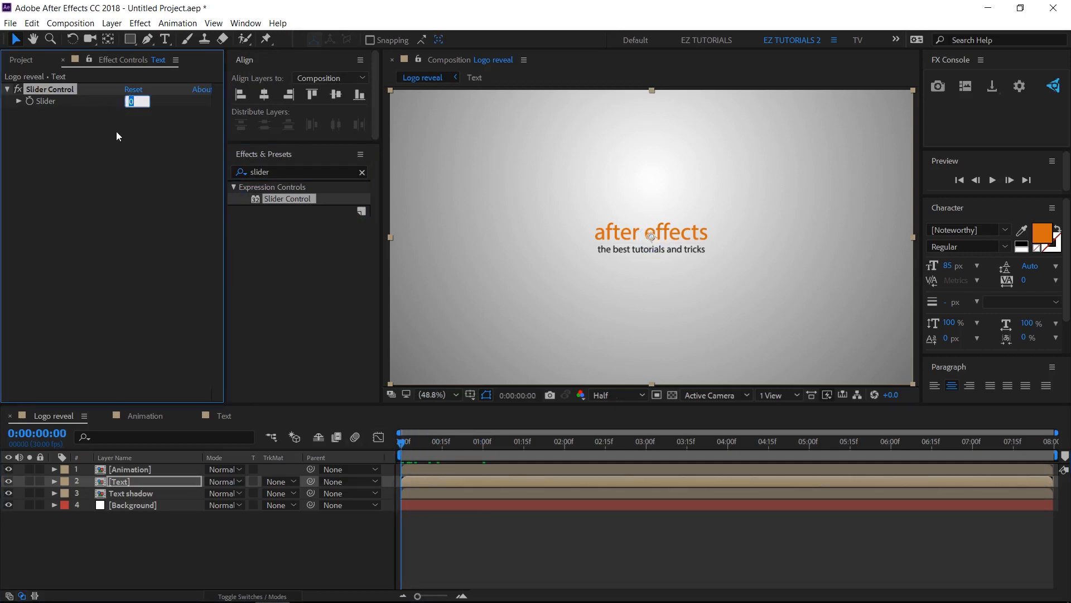
text(25)
key(Return)
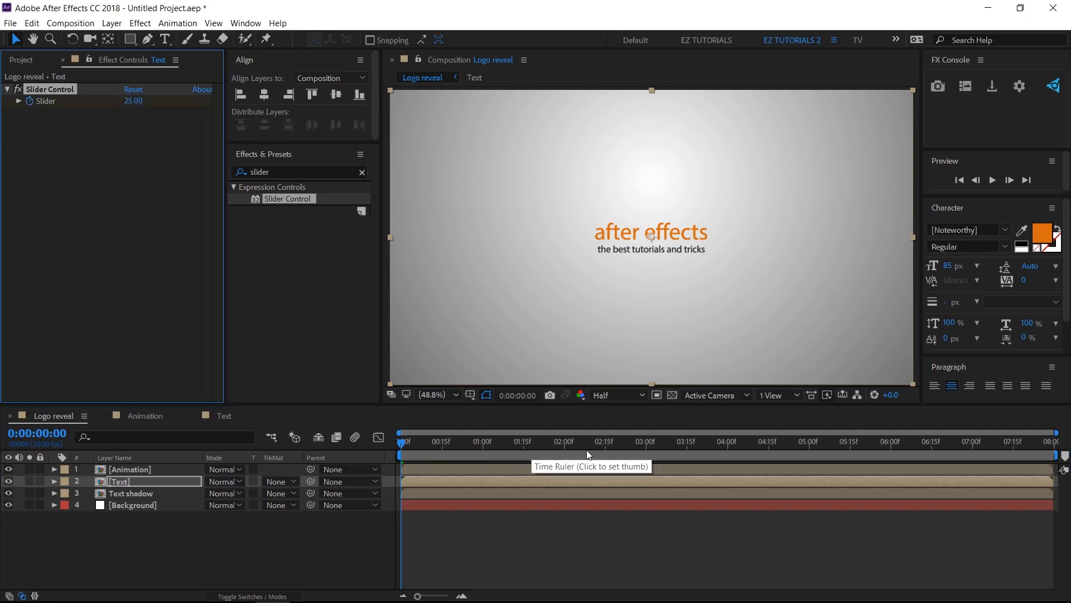
Step: At 0:00:02:00, keyframe the Text layer's Slider at 0
click(565, 446)
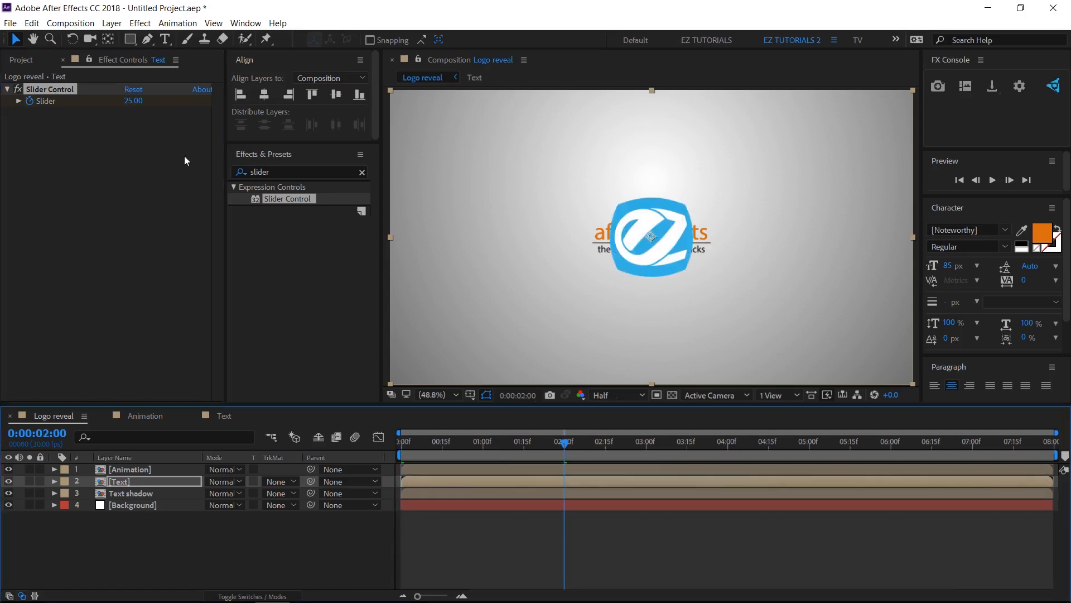
click(133, 101)
text(0)
key(Return)
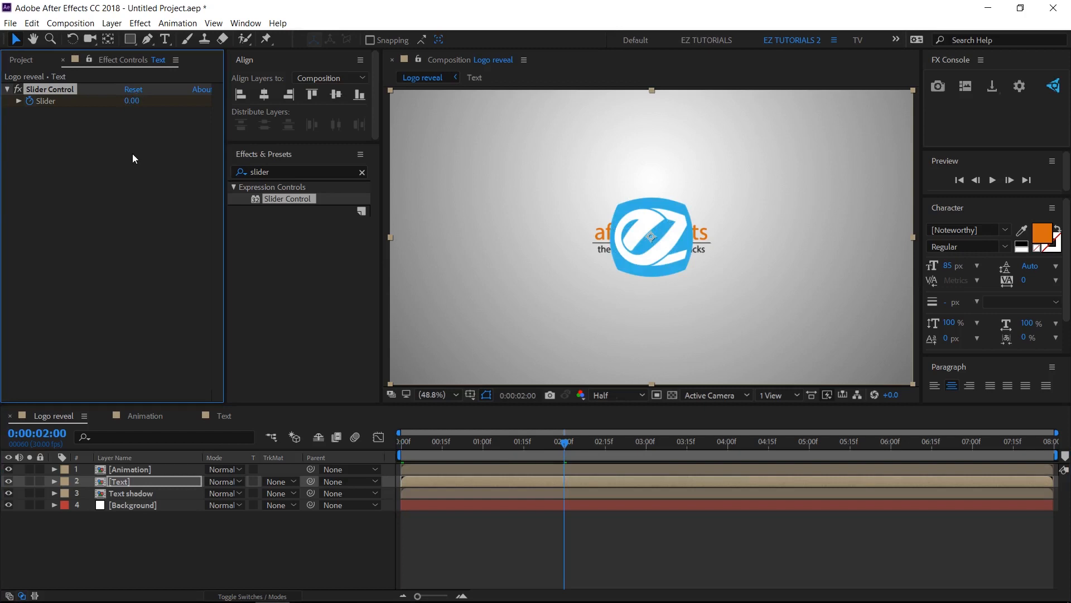
Step: Apply Easy Ease to the Text layer's Slider keyframe at 0:00:02:00
key(u)
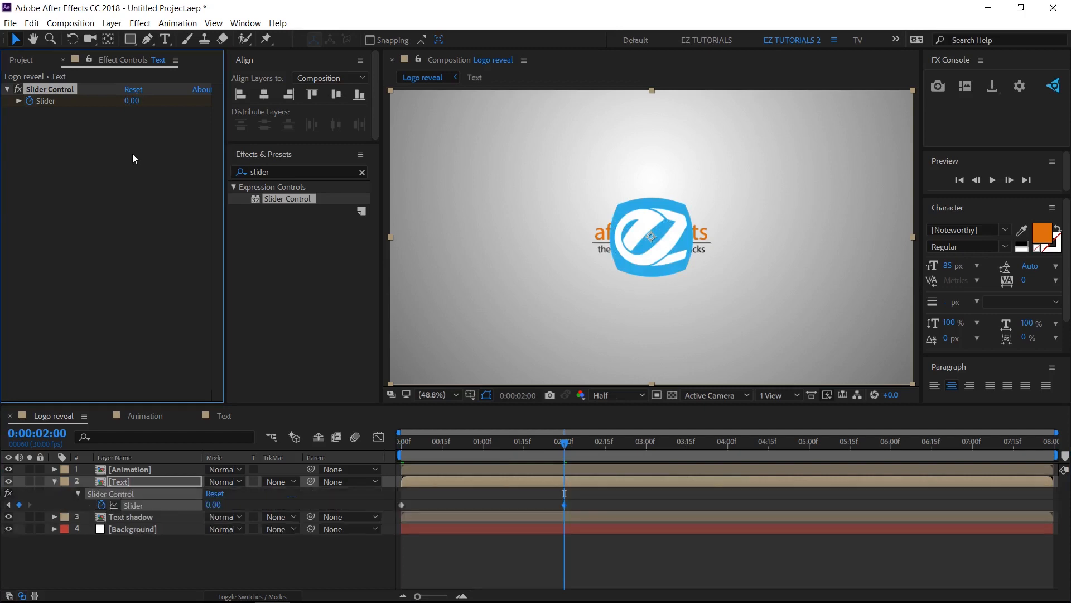
right_click(566, 505)
mouse_move(605, 496)
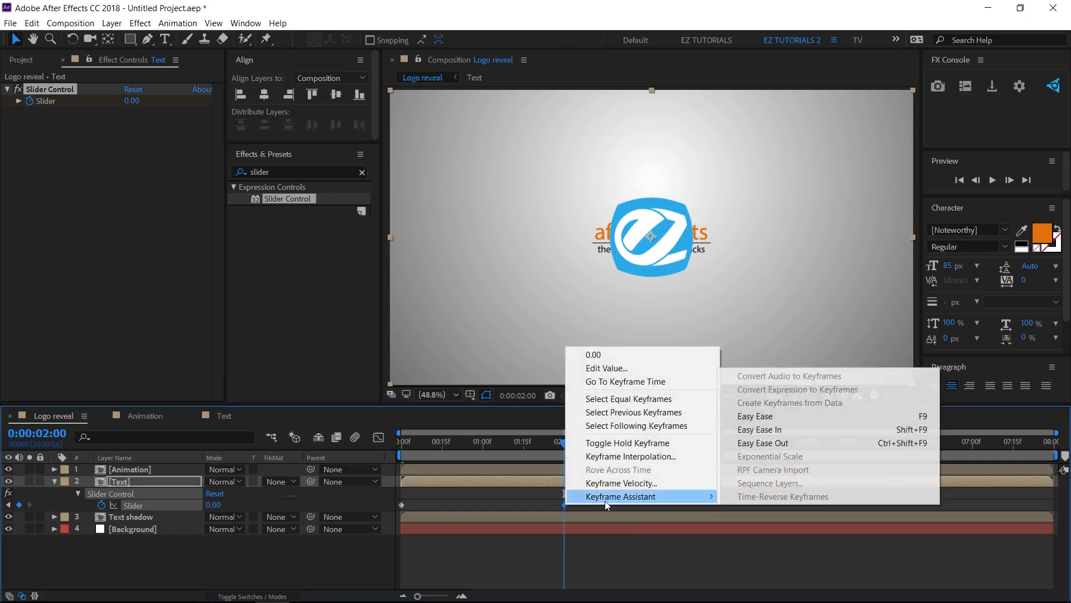
click(753, 415)
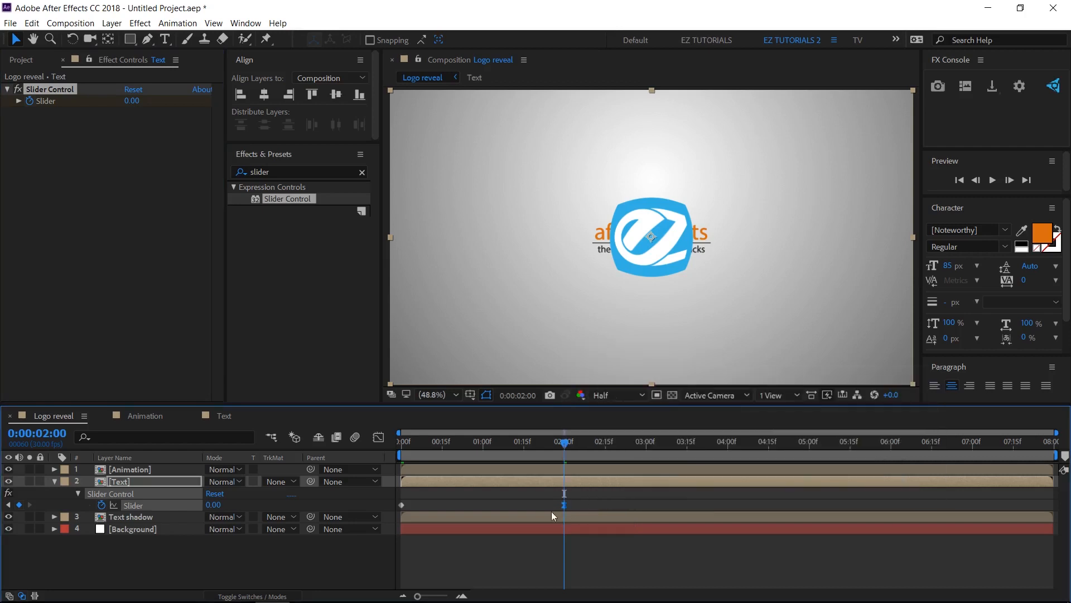
Step: Add the expression wiggle(10,effect("Slider Control")("Slider")) to the Text layer's Position, linking its amount to the layer's Slider
click(163, 484)
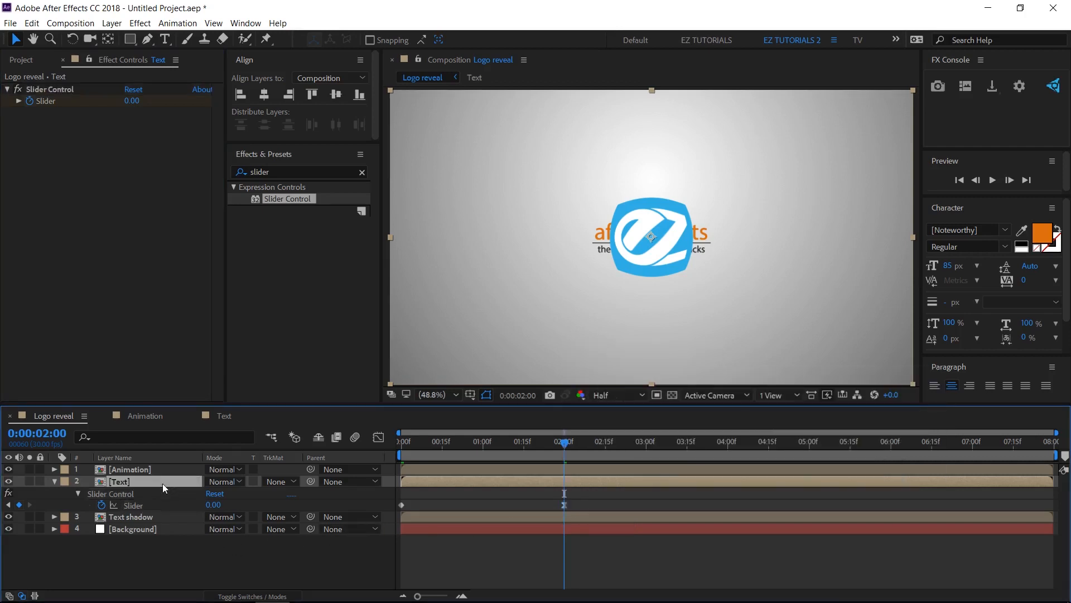
key(p)
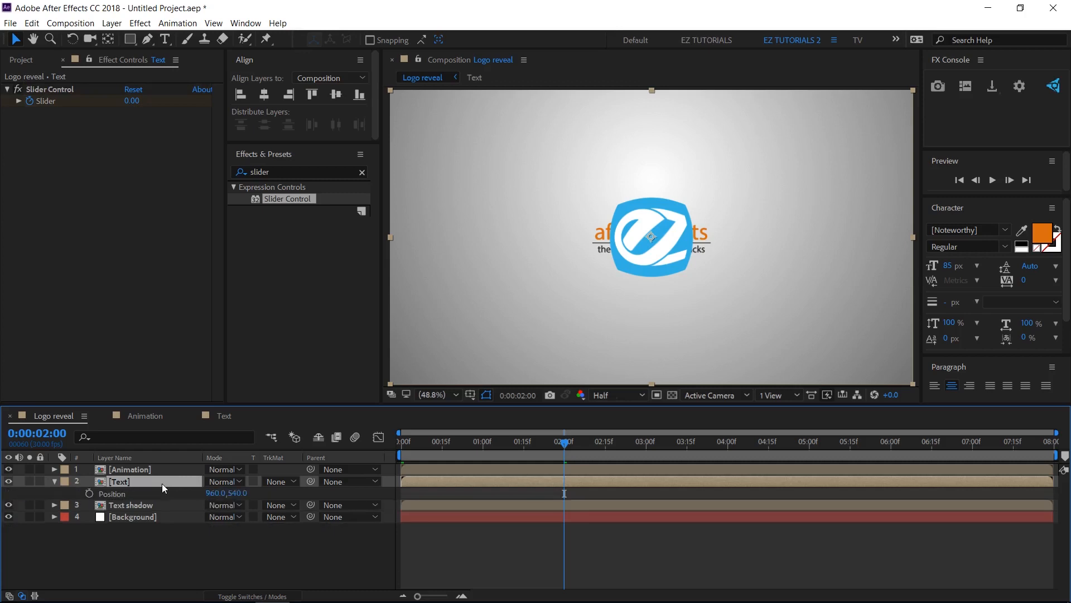
alt+click(88, 493)
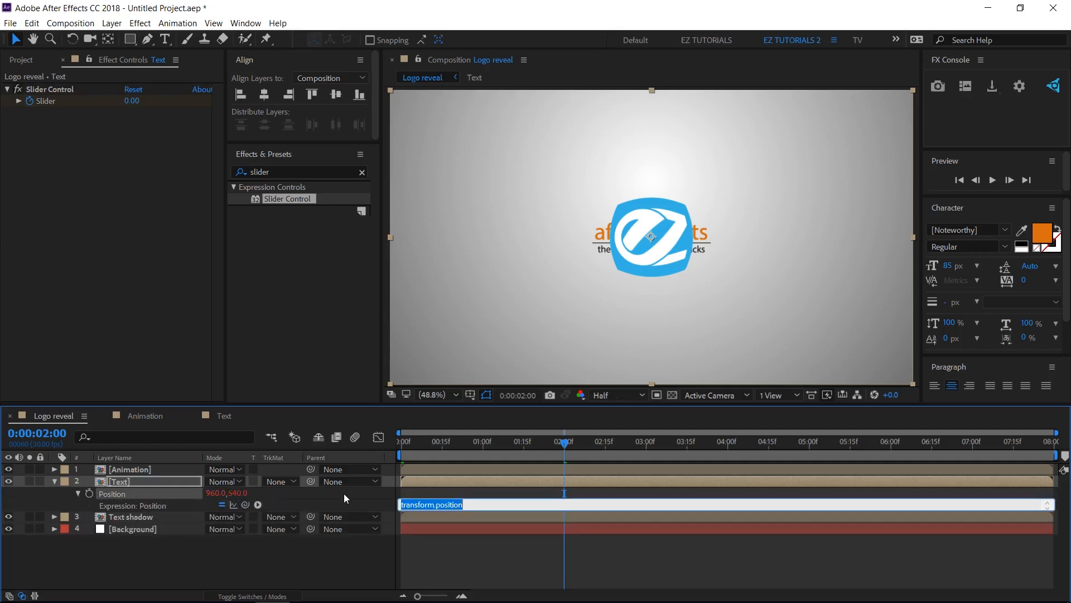
text(wig)
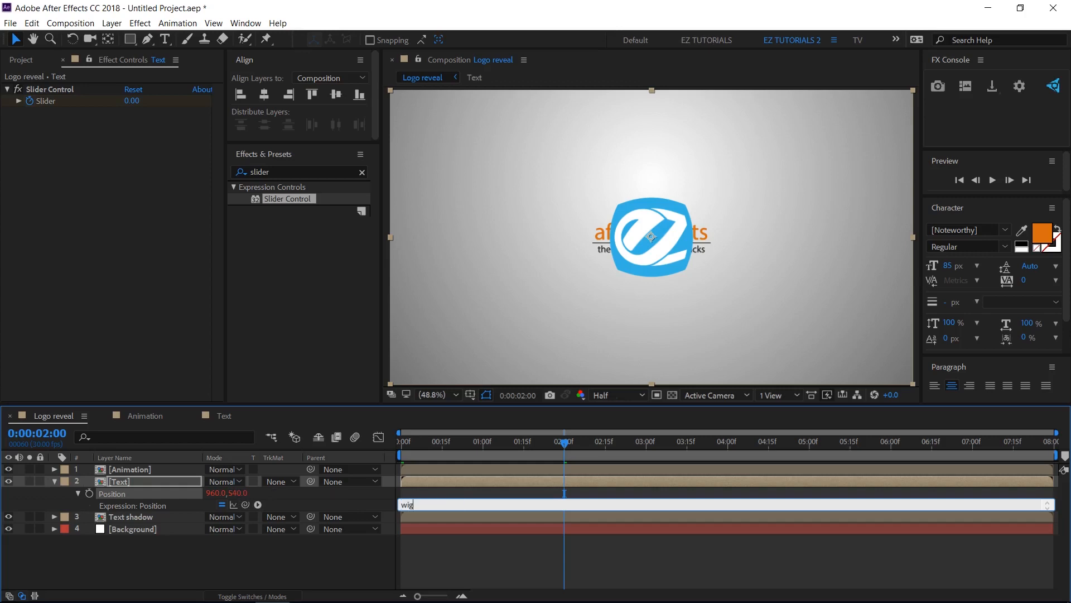
text(gle(10,)
drag(245, 504, 64, 100)
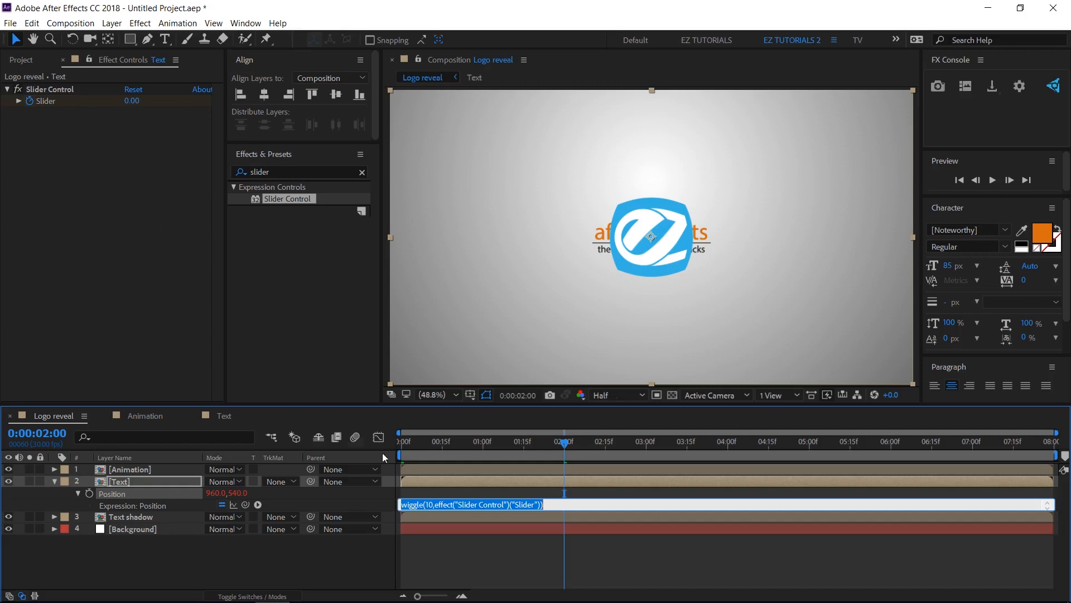
click(369, 497)
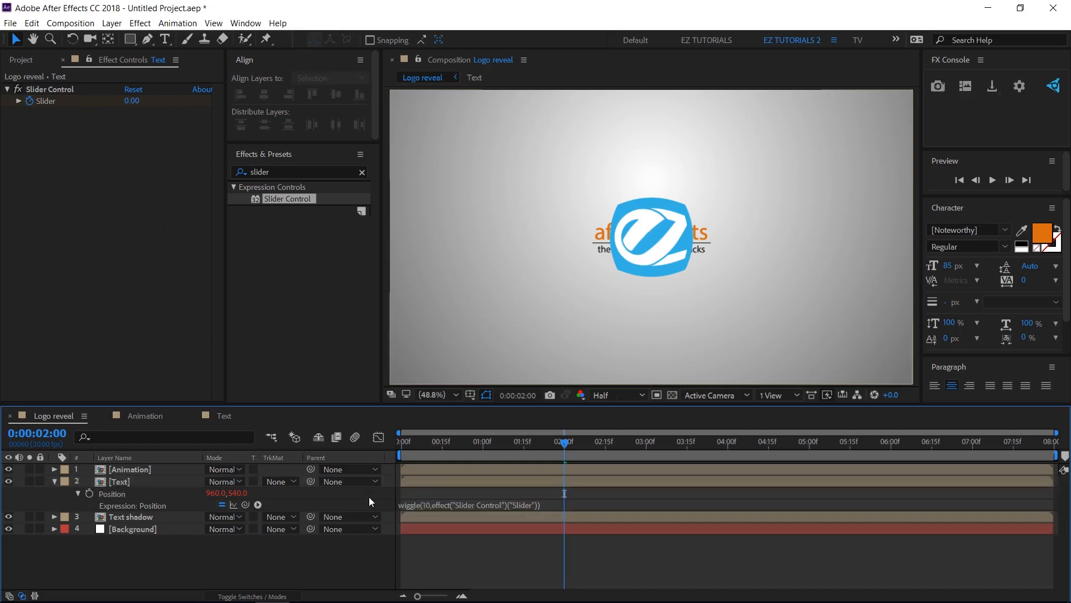
Step: Add the expression wiggle(10,effect("Slider Control")("Slider")/2) to the Text layer's Rotation
click(144, 481)
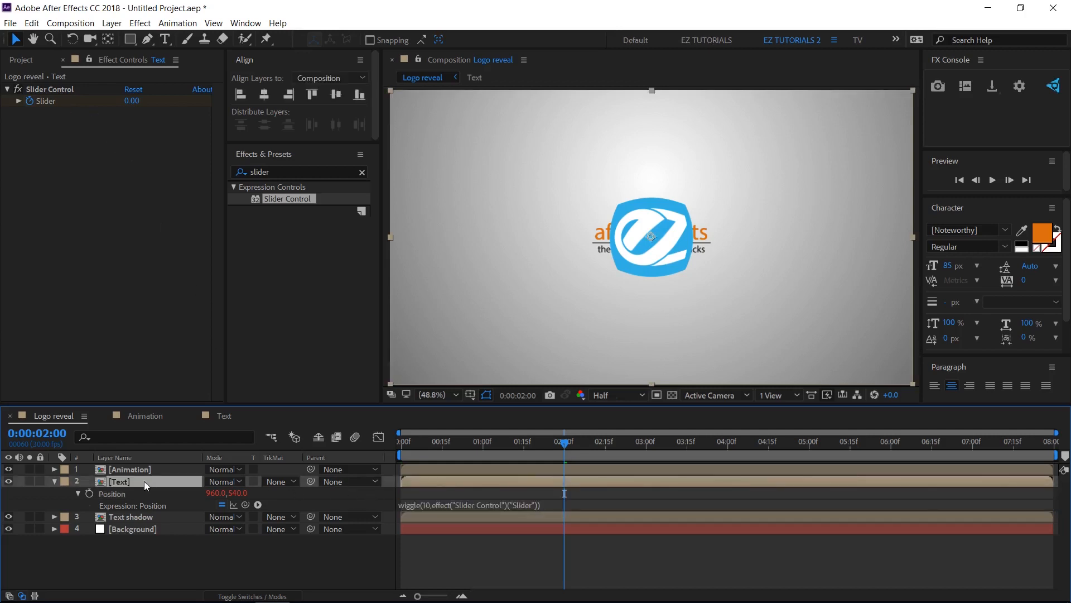
key(r)
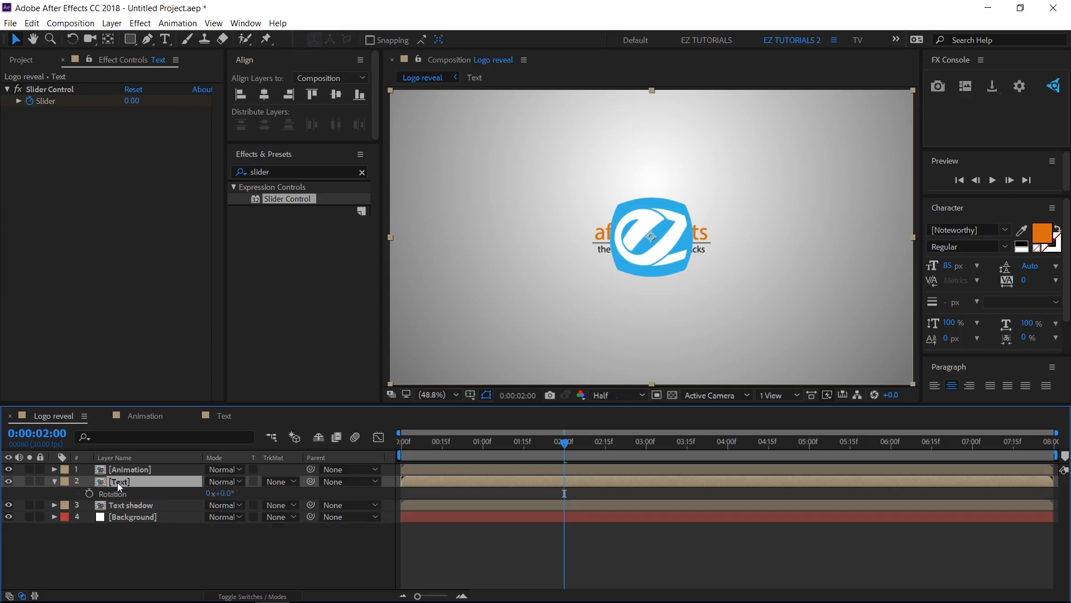
alt+click(89, 494)
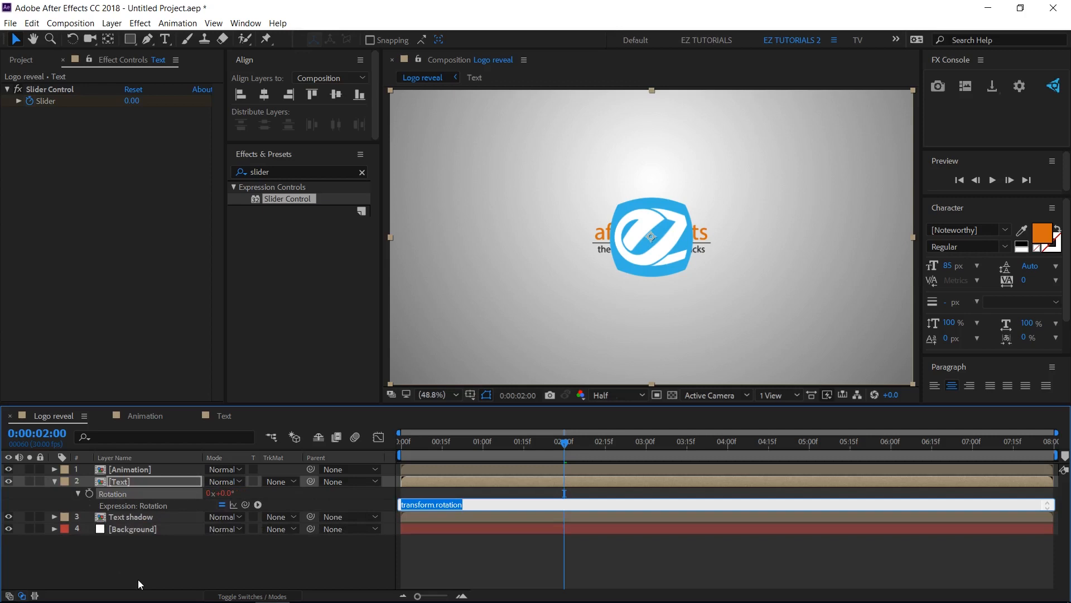
text(wiggle(10,effect("Slider Control")("Slider")))
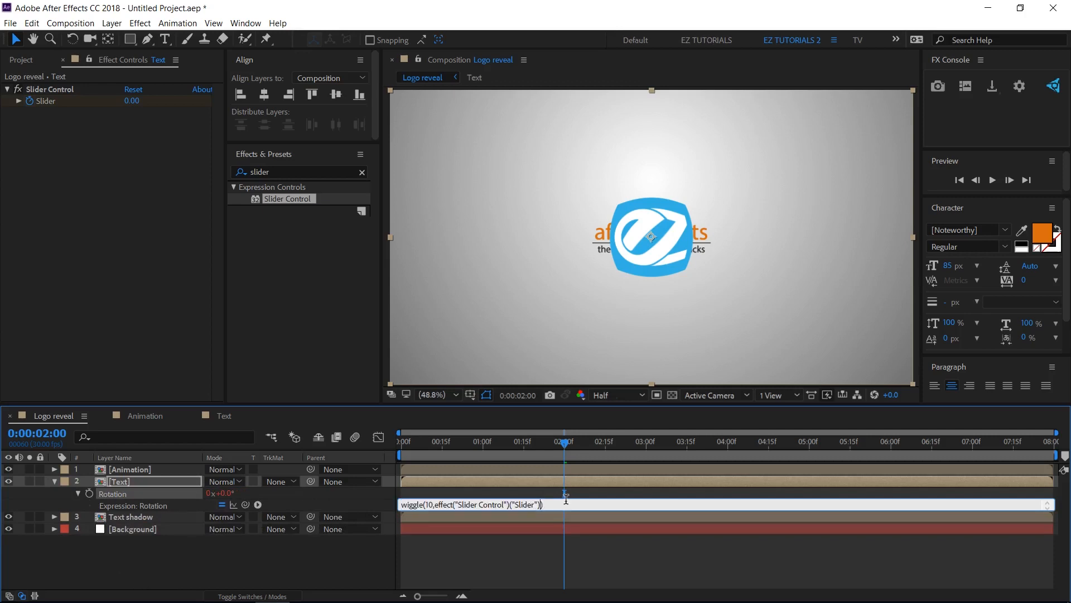
text()/2)
click(358, 560)
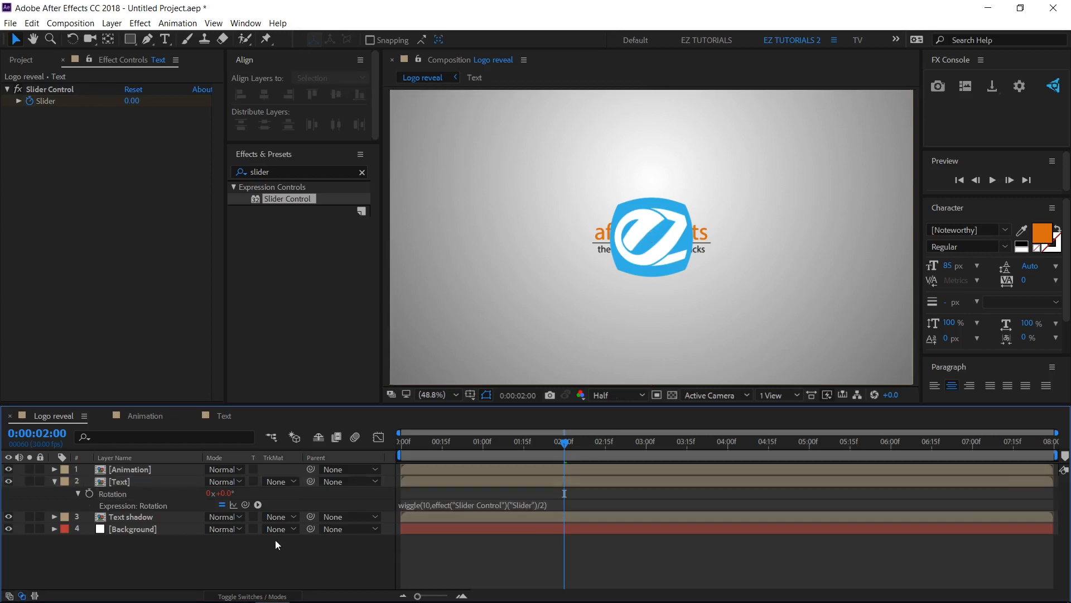
click(56, 480)
Step: Unlink the Text shadow layer's Scale proportions and set its vertical scale to 12%
click(150, 492)
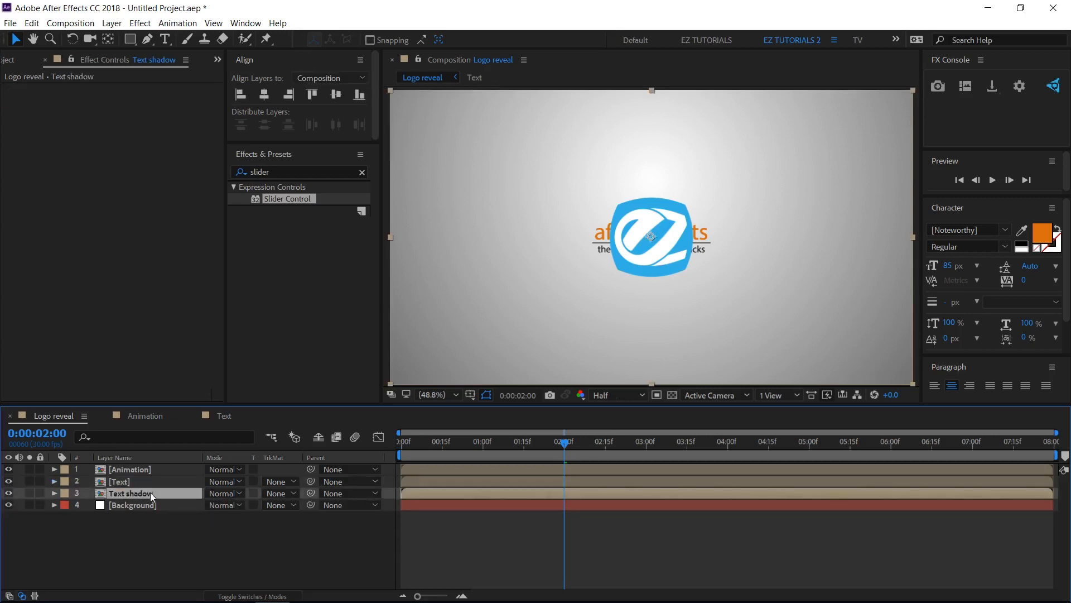
key(s)
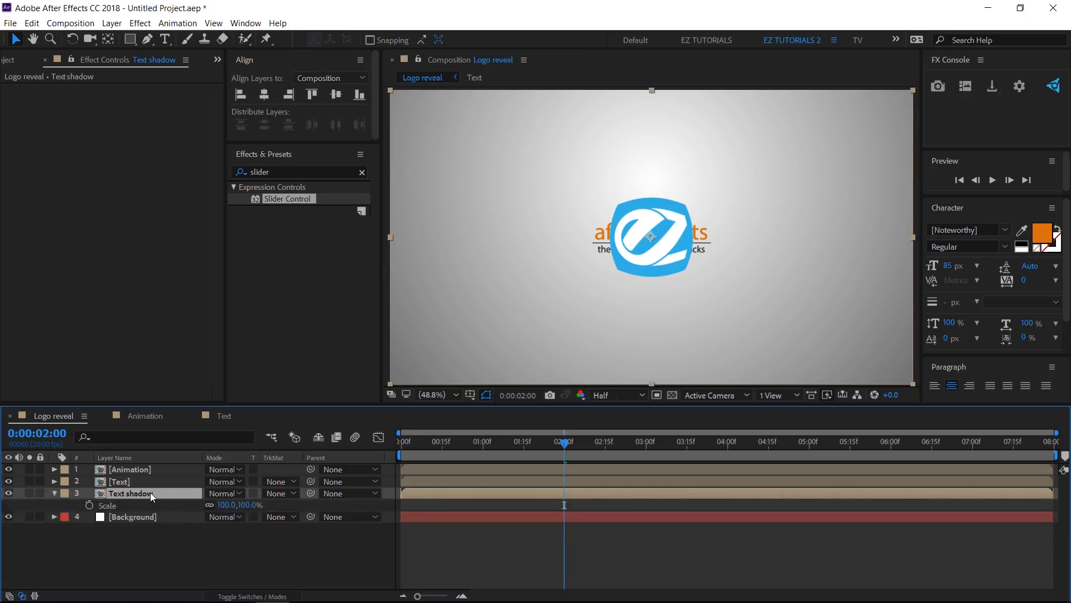
click(207, 504)
click(246, 504)
text(12)
key(Return)
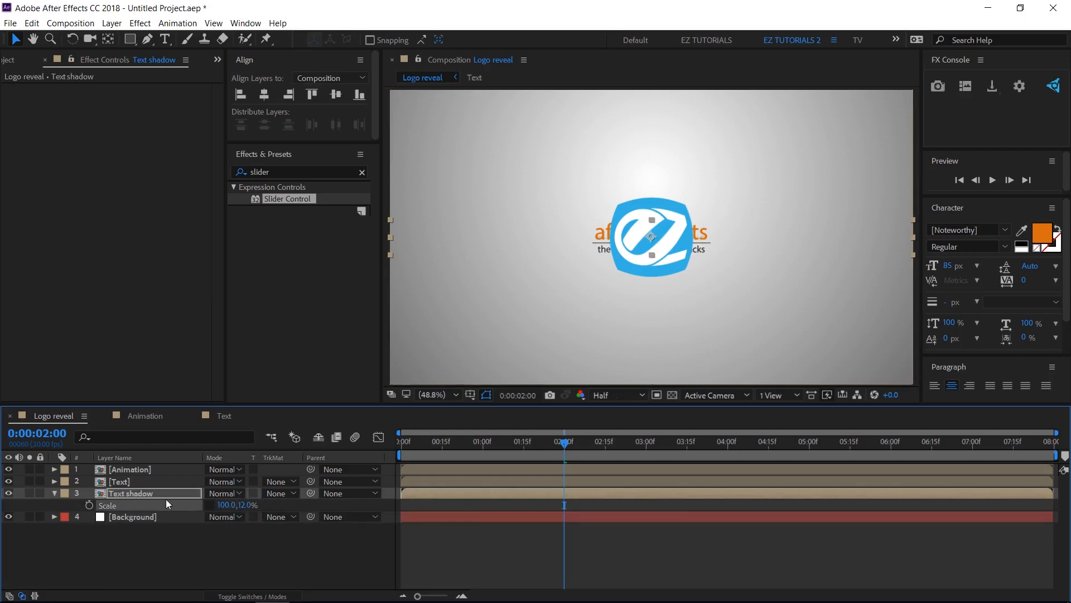
Step: Move the Text shadow layer below the text by setting its vertical Position to 860
key(p)
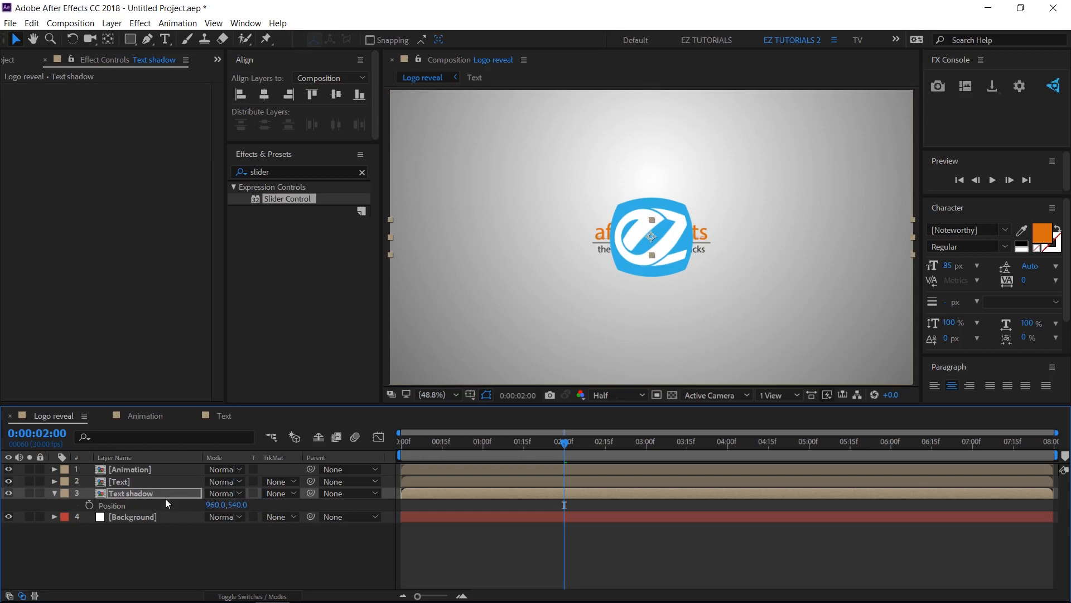
click(231, 505)
text(860)
key(Return)
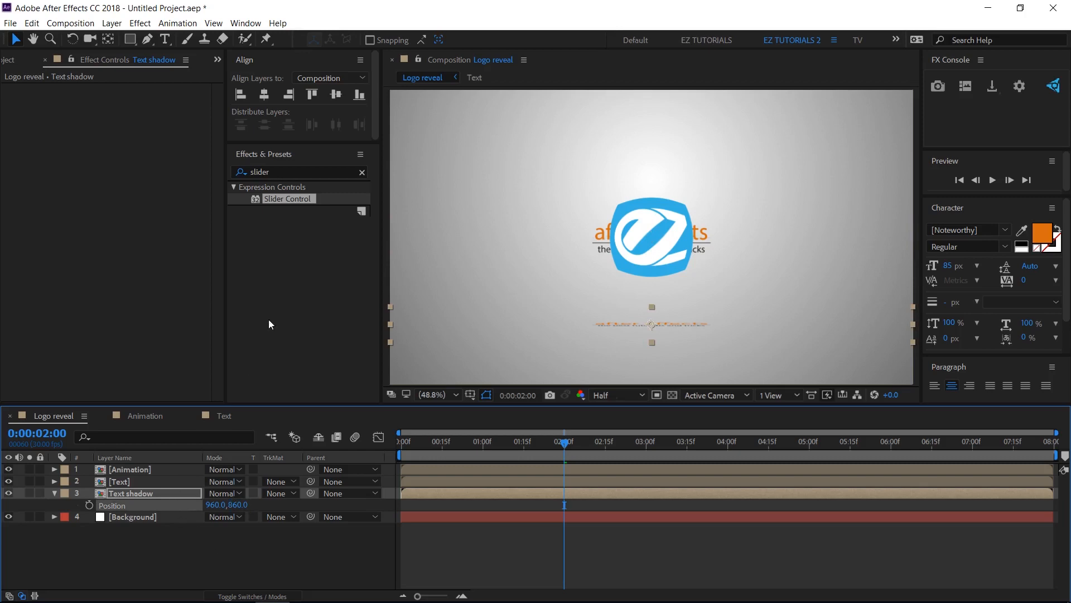
Step: Apply the Fill effect to the Text shadow layer and set its color to black (000000)
click(287, 171)
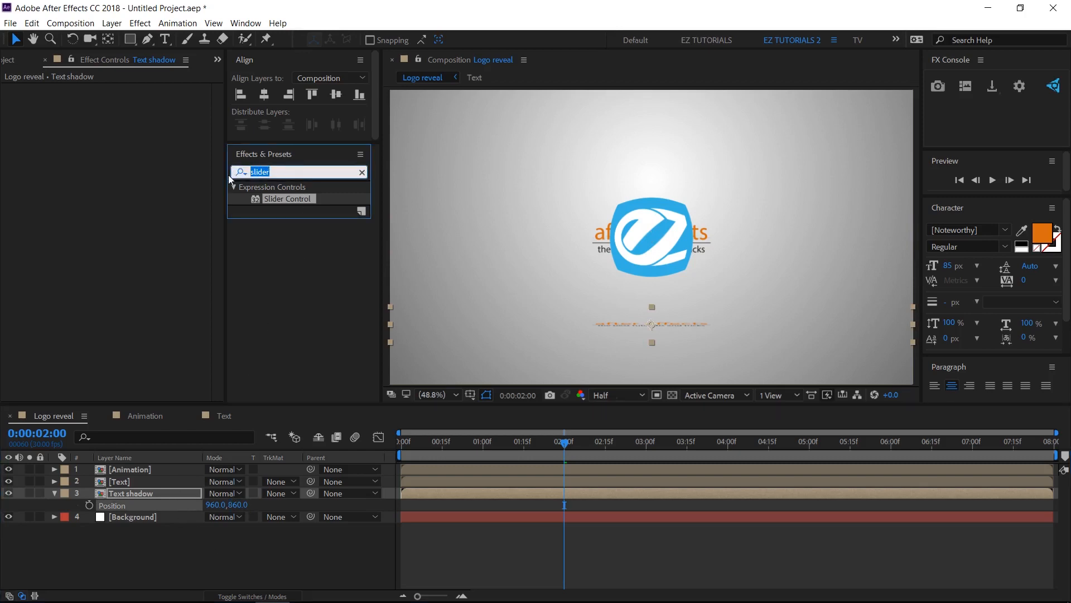
text(fill)
drag(271, 270, 122, 163)
click(136, 127)
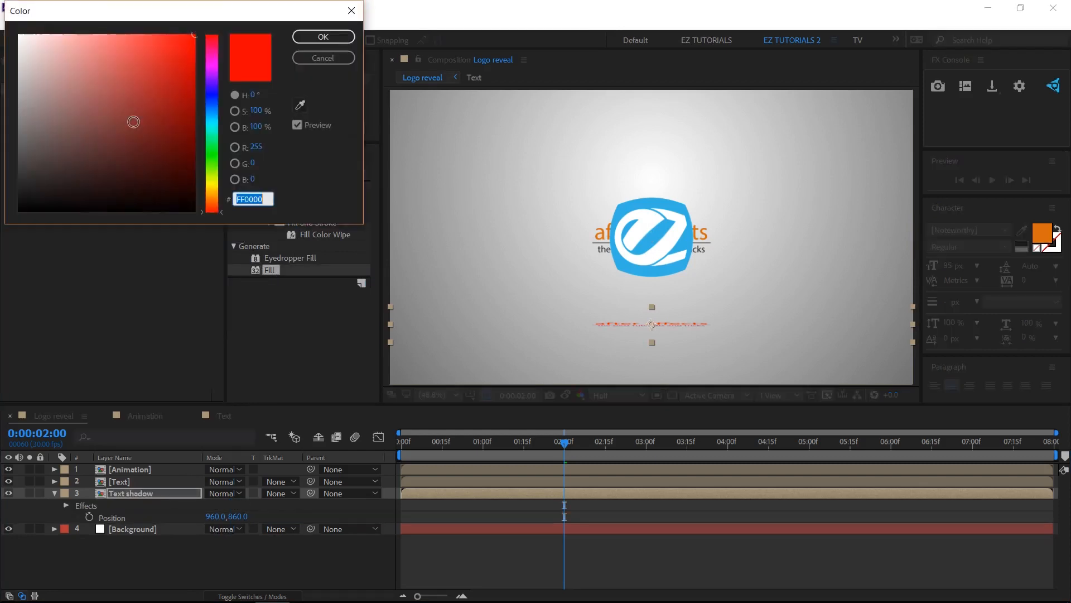
drag(135, 127, 19, 210)
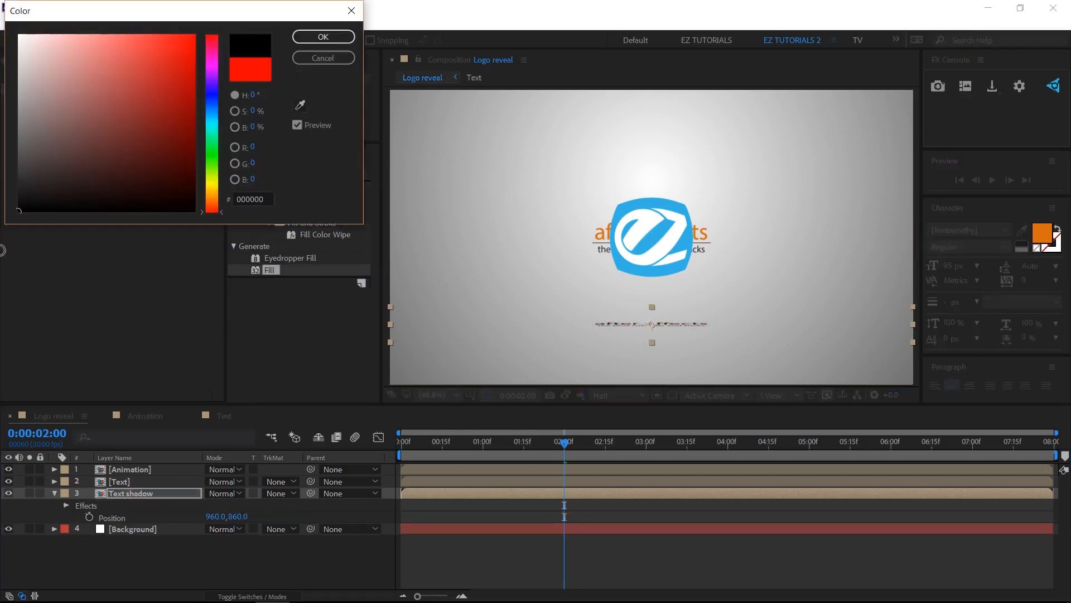
click(338, 37)
Step: Apply Fast Blur (Legacy) to the Text shadow layer and set its Blurriness to 160
click(287, 171)
drag(287, 172, 218, 173)
text(fast b)
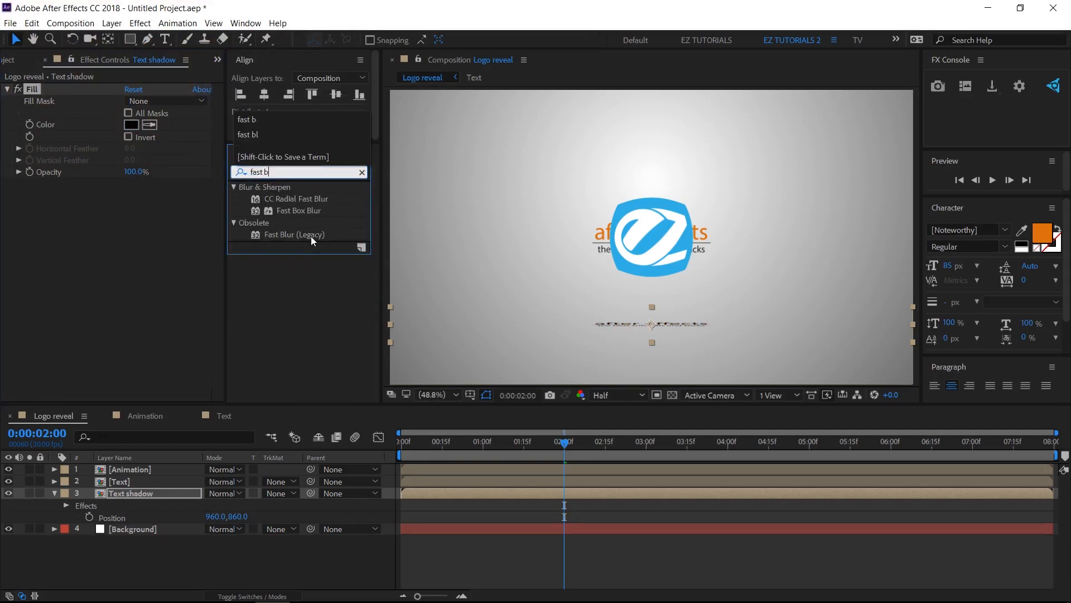
drag(311, 236, 164, 249)
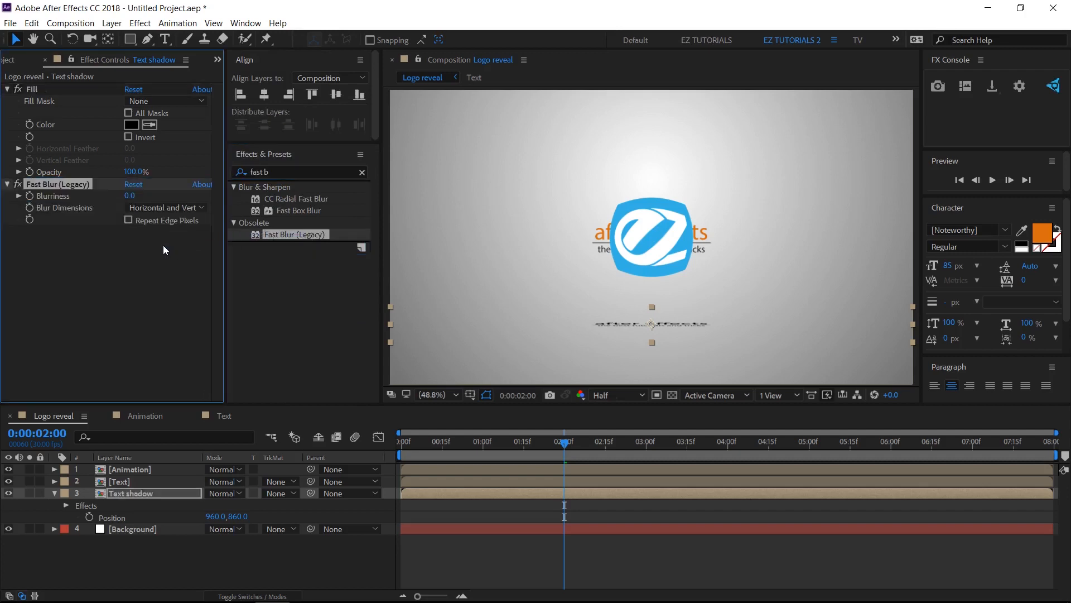
click(128, 196)
text(160)
key(Return)
Step: Shift the Text and Text shadow layers to start at 0:00:04:15 and scrub through the reveal that follows
ctrl+click(132, 479)
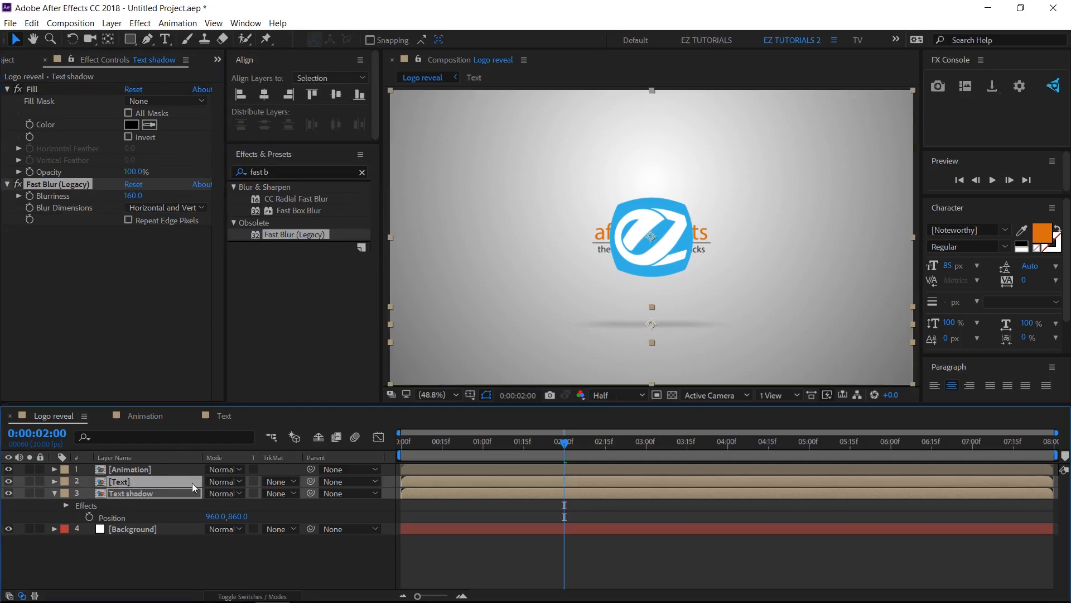
click(768, 447)
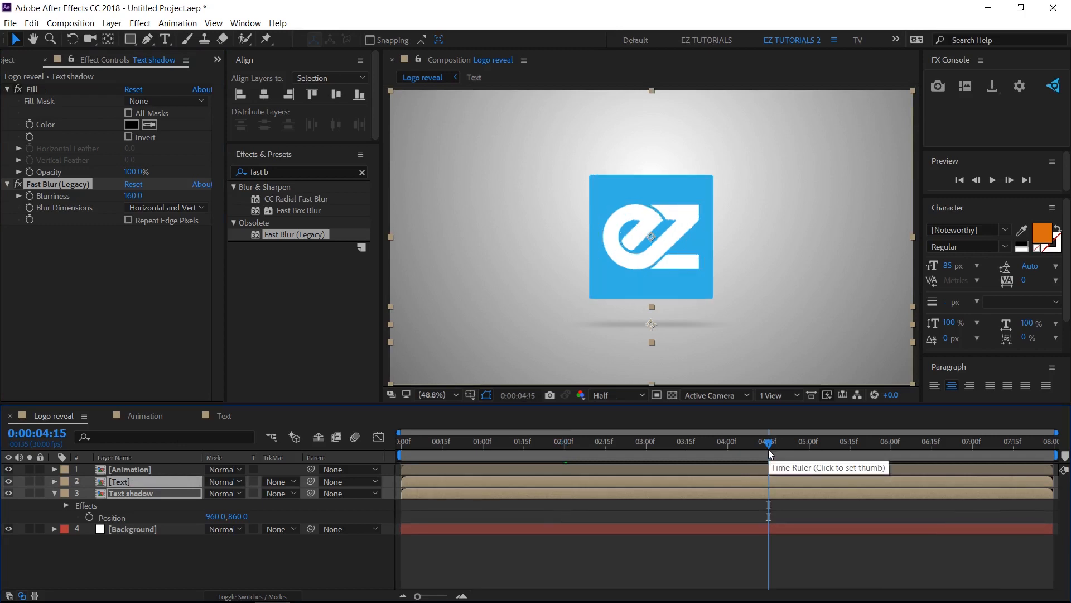
key(alt+bracketleft)
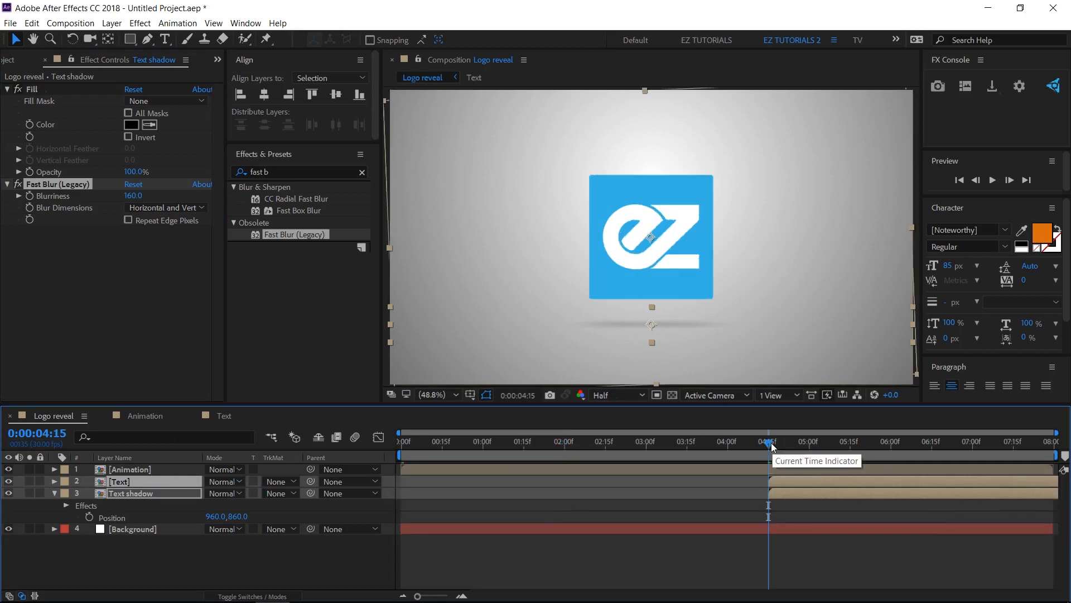
drag(773, 446, 948, 444)
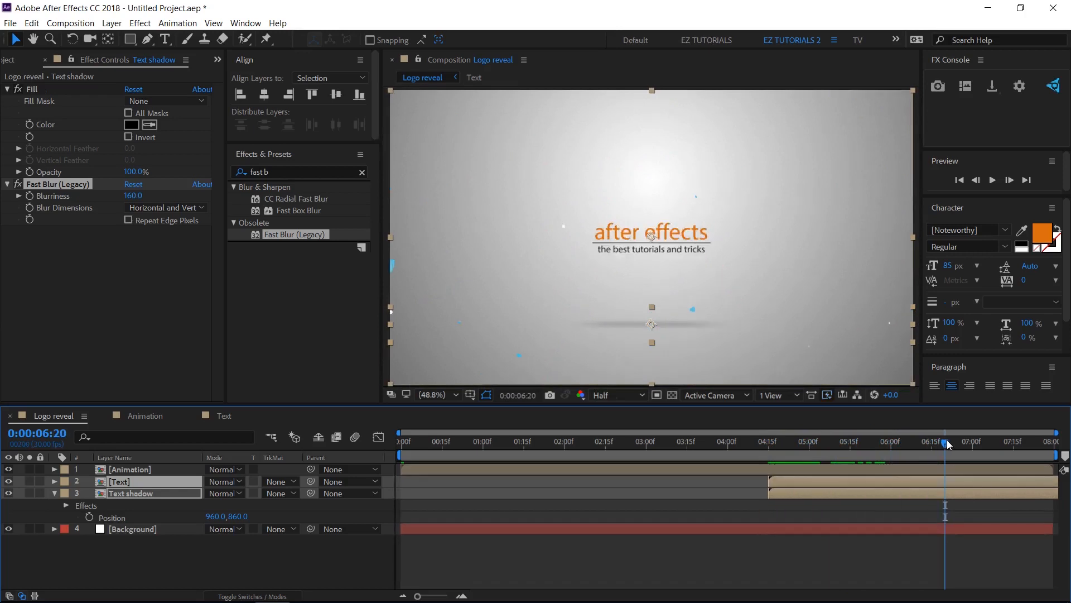
click(289, 551)
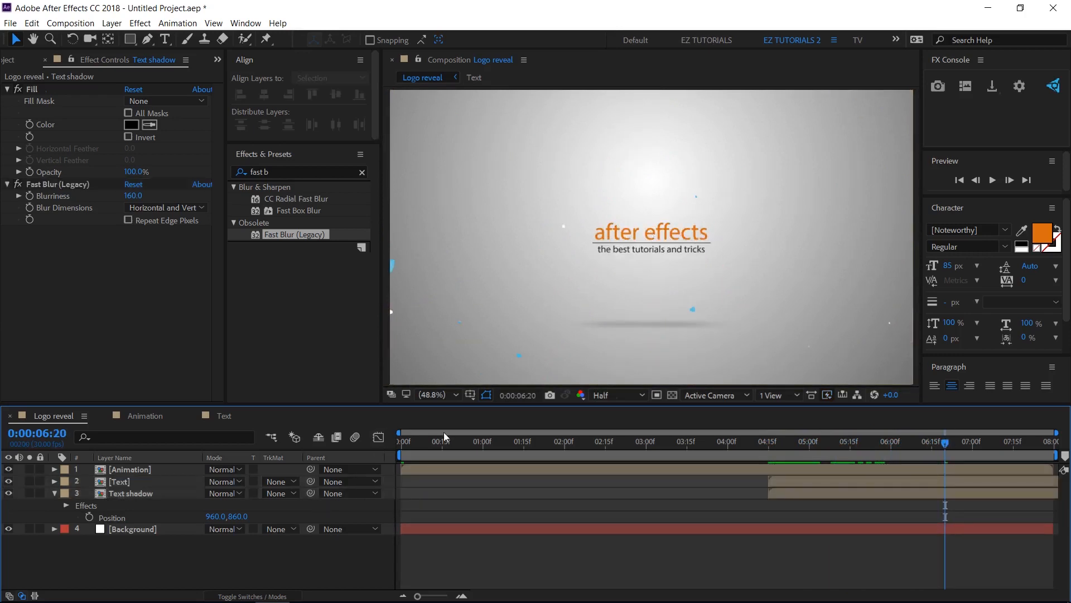
Step: With the Pen tool, draw a straight vertical line on a new shape layer from the logo's starting dot to above the shattering logo
drag(425, 445, 414, 443)
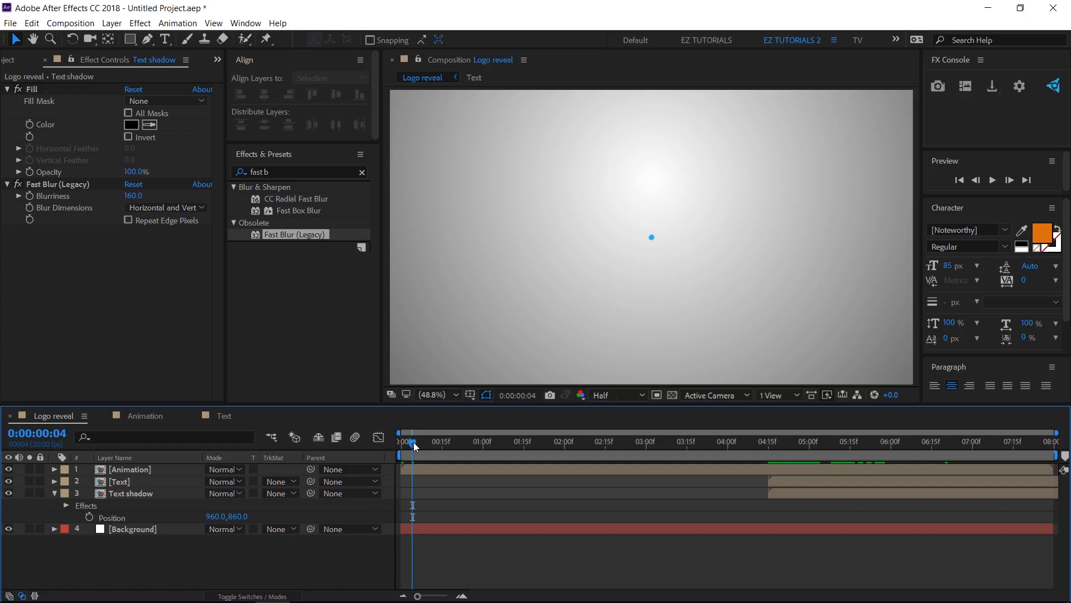
click(155, 39)
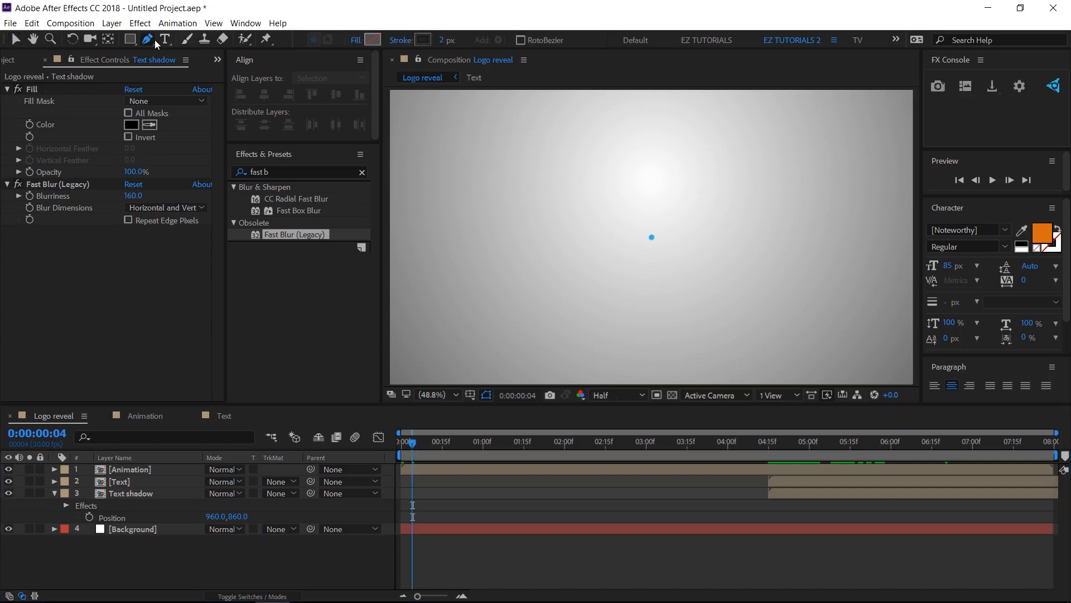
click(652, 237)
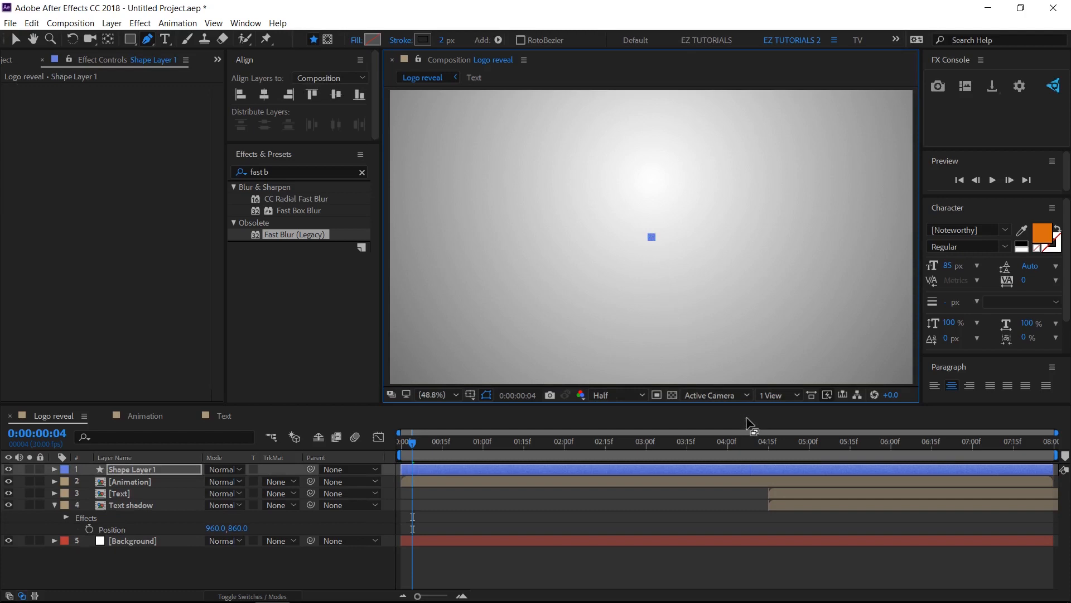
click(772, 445)
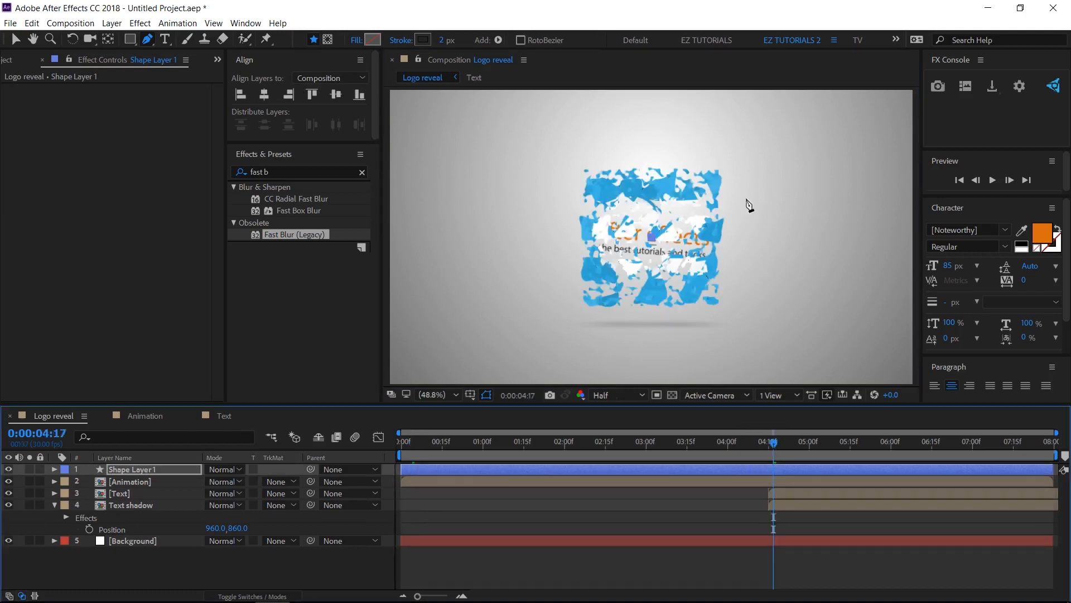
click(652, 123)
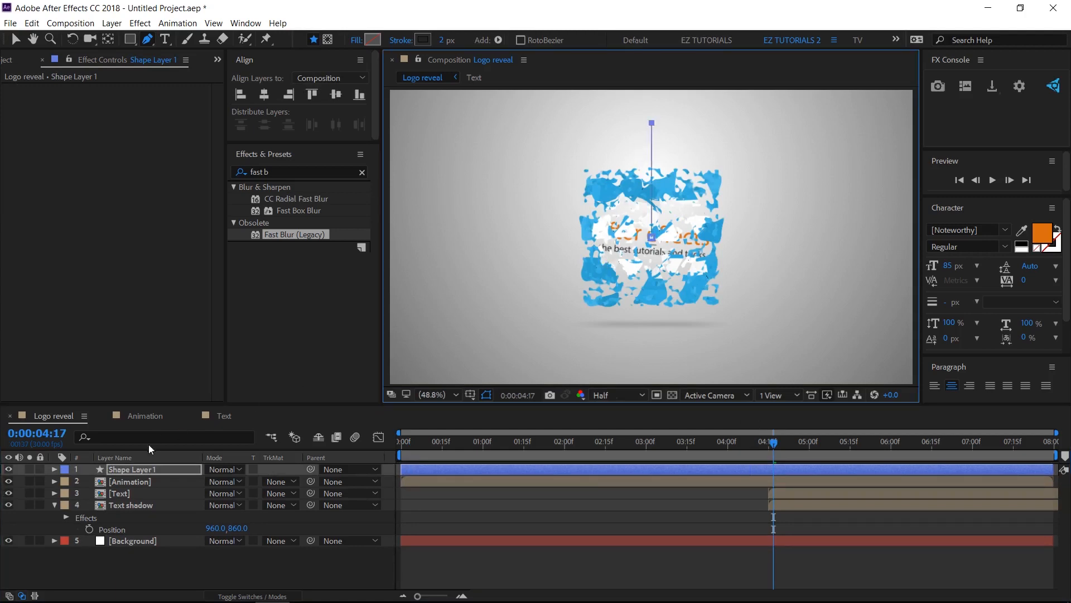
click(134, 472)
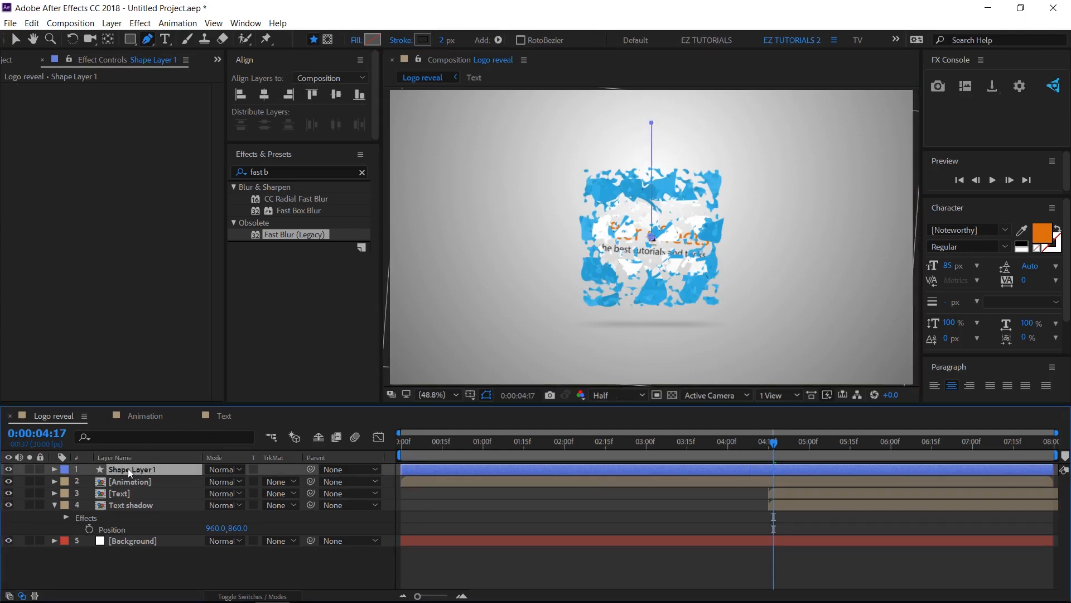
Step: Rename the new shape layer as burst and return to the Selection tool
key(Return)
text(burst)
key(Return)
key(v)
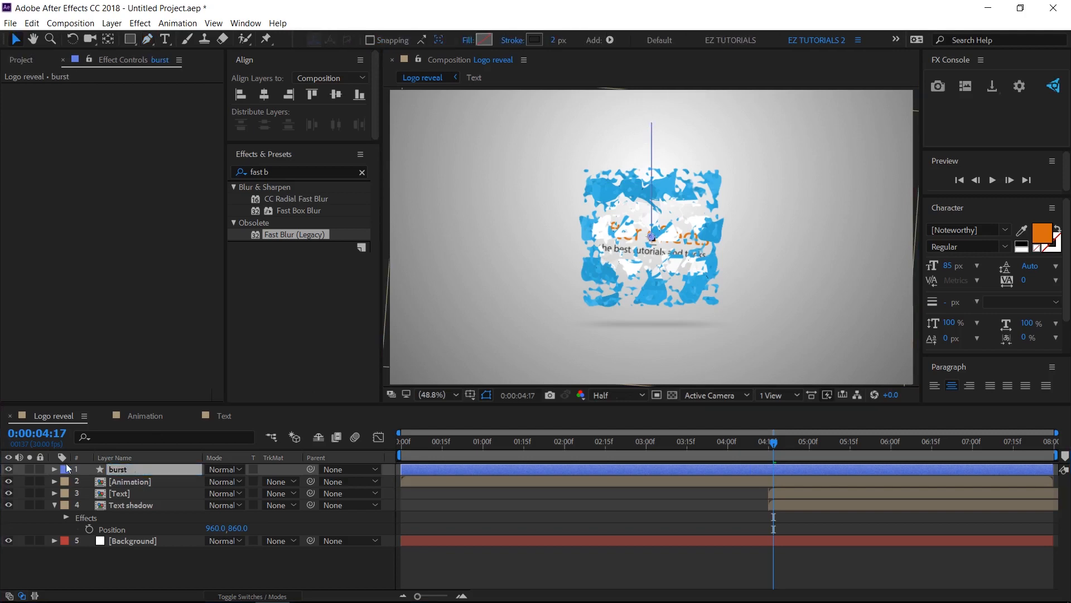
Step: Add a Trim Paths operator to the burst layer and reveal its properties
click(54, 469)
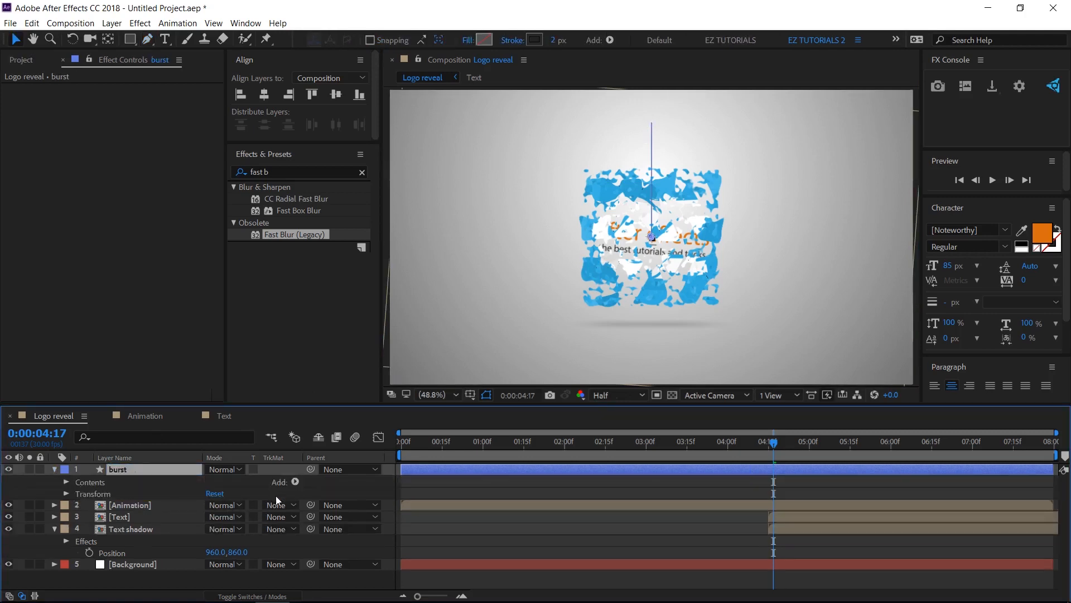
click(293, 481)
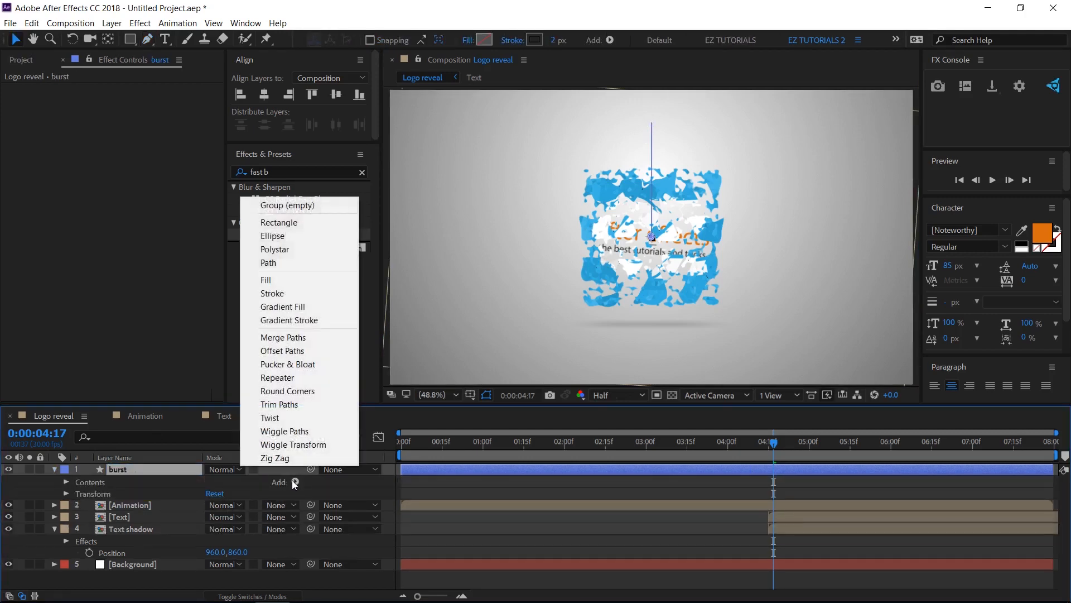
click(277, 405)
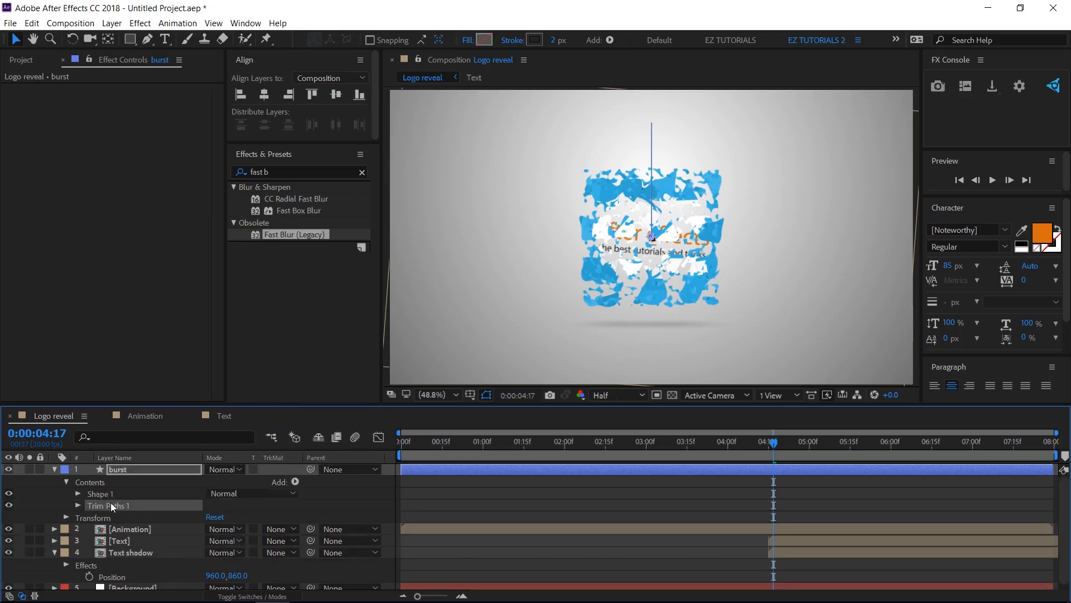
click(78, 505)
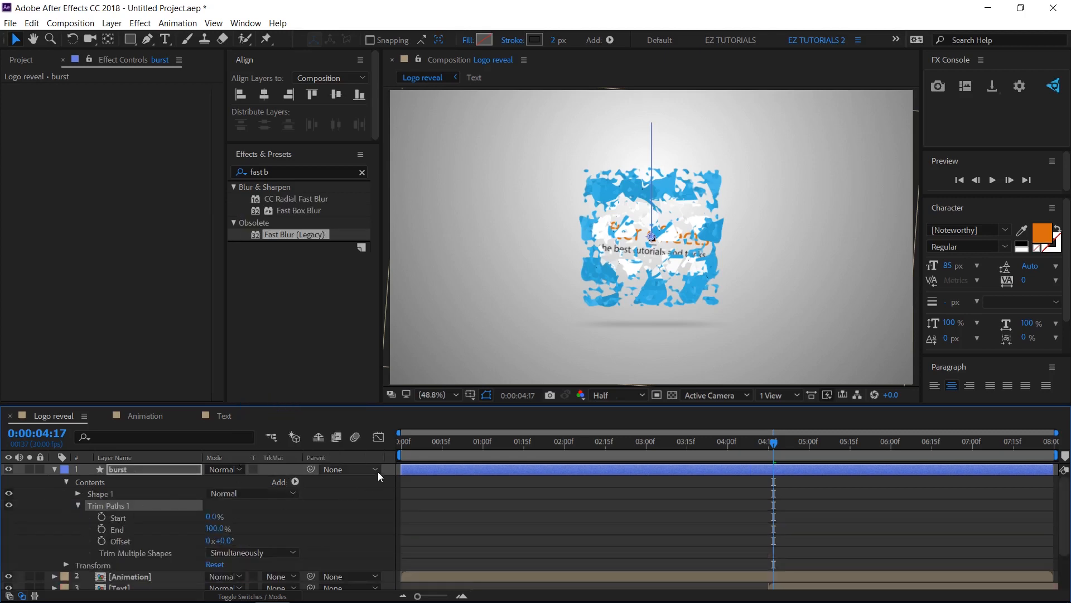
Step: At 0:00:00:00, set the Trim Paths End to 0% and enable keyframes for both Start and End
drag(495, 436, 368, 436)
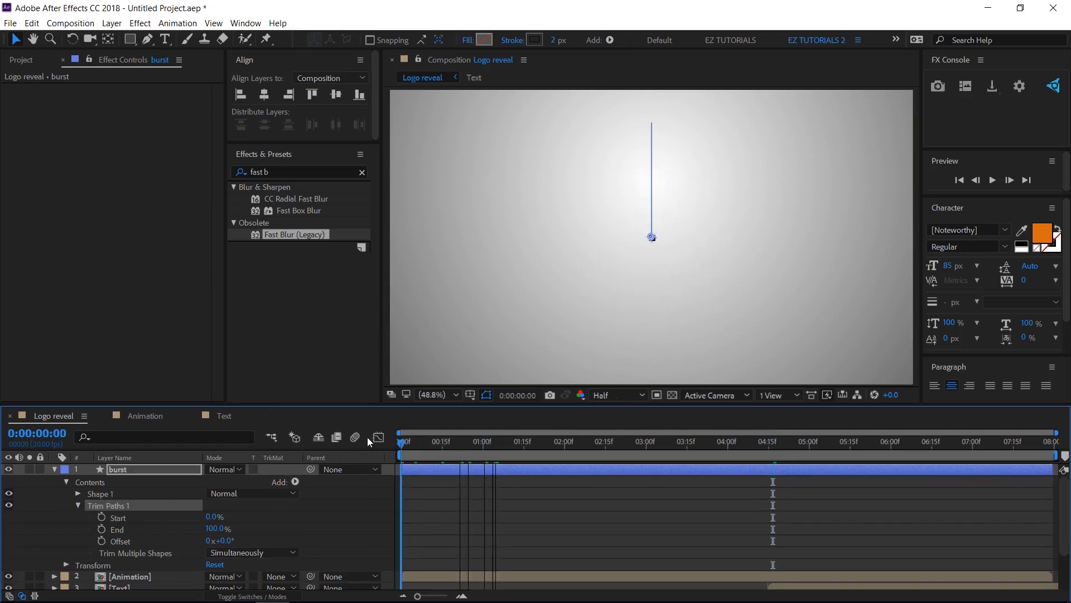
click(214, 529)
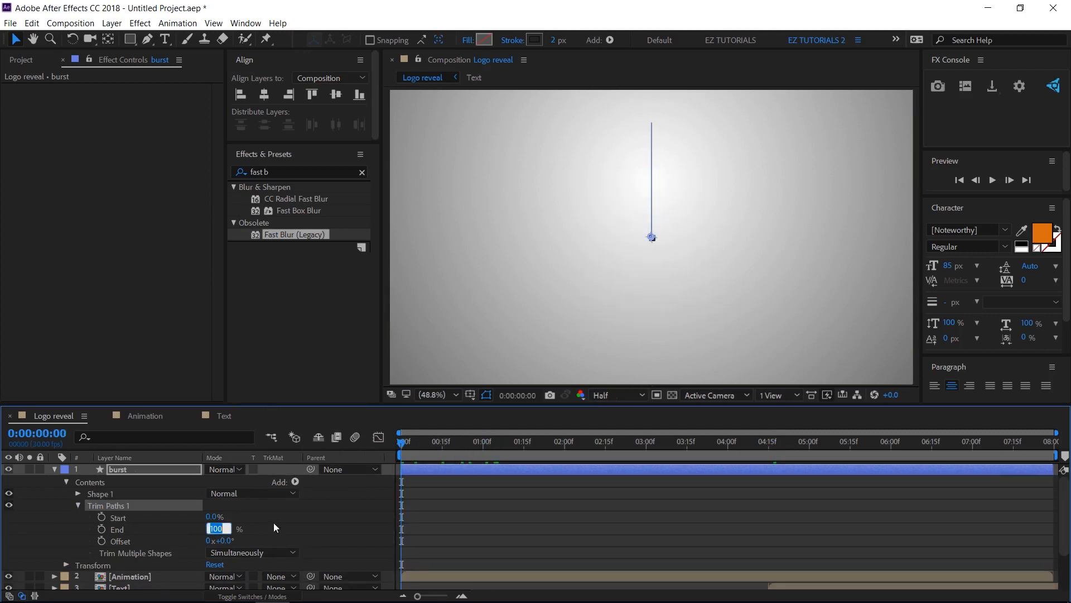
text(0)
key(Return)
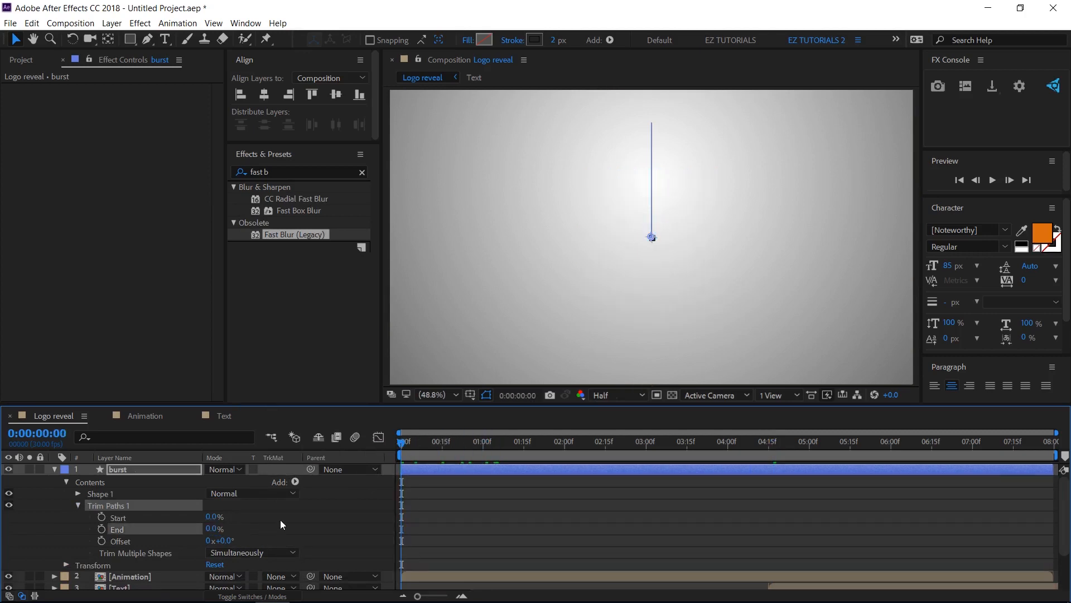
click(101, 518)
click(101, 528)
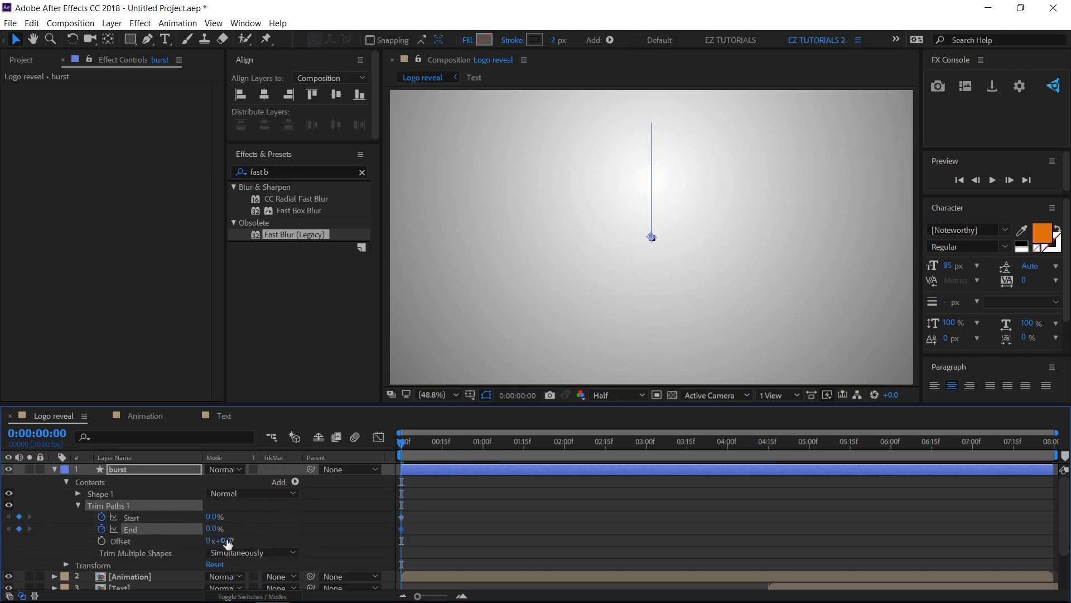
Step: At 0:00:00:10, set Trim Paths Start and End to 100%, and delay both Start keyframes by about three frames
click(430, 443)
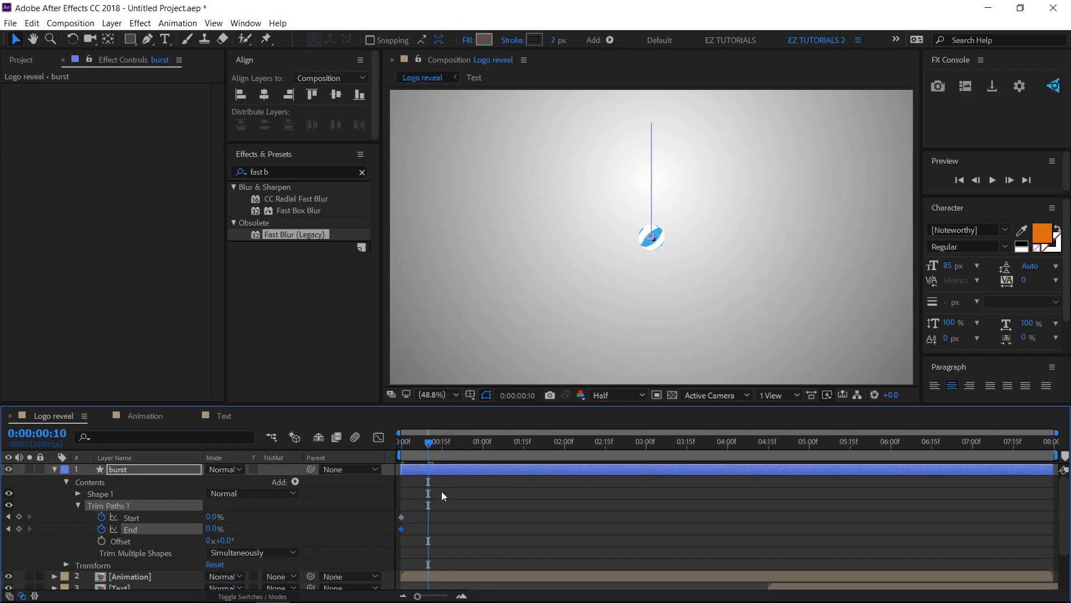
click(214, 517)
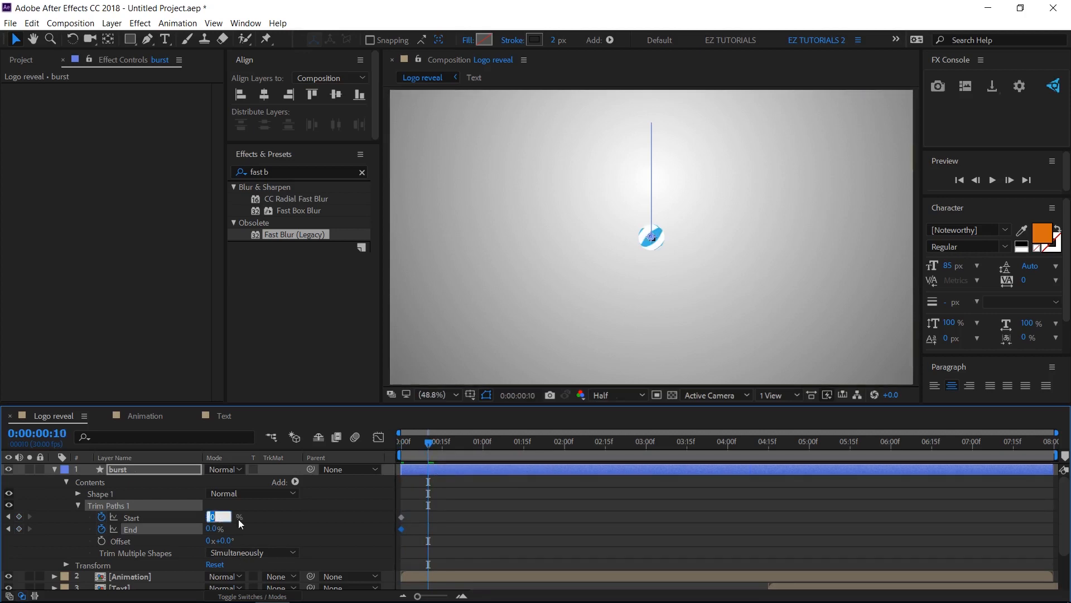
text(100)
key(Tab)
text(100)
key(Return)
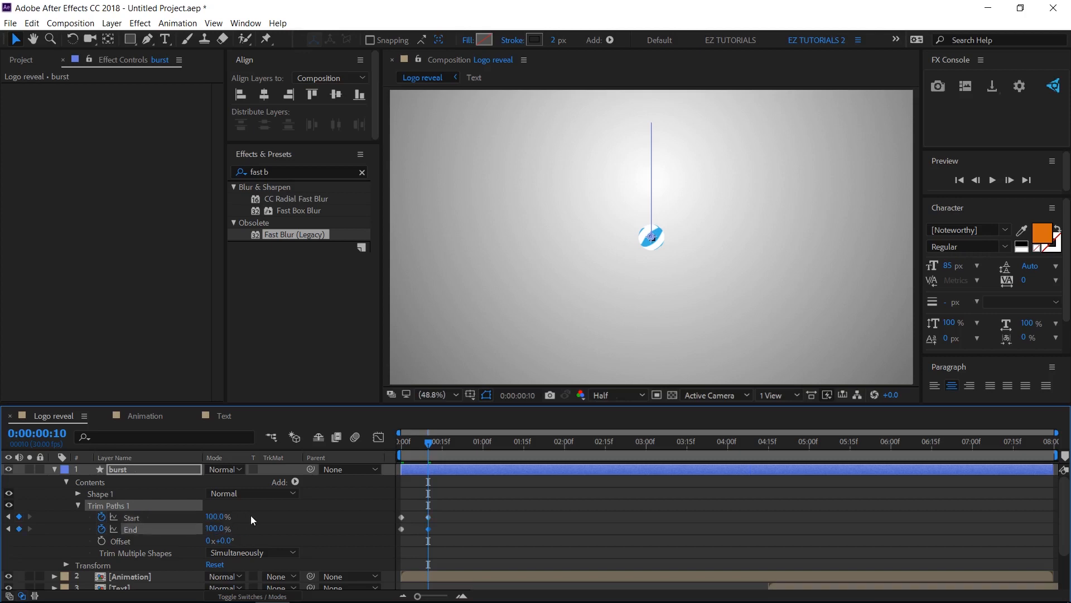
drag(452, 506, 410, 517)
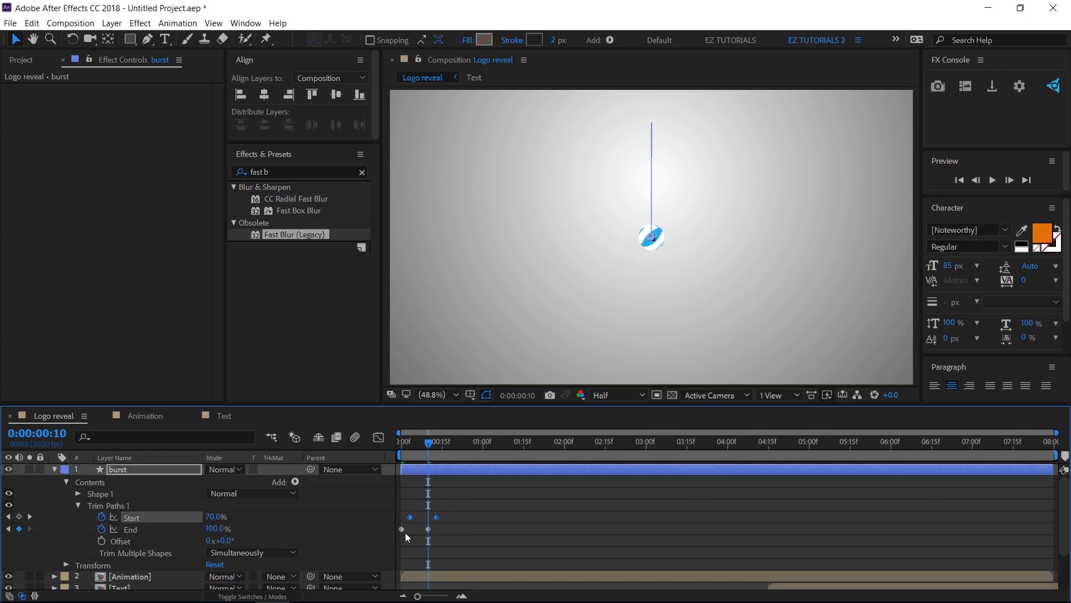
click(361, 529)
Step: Add a Repeater to the burst layer and set its Copies to 18
click(295, 482)
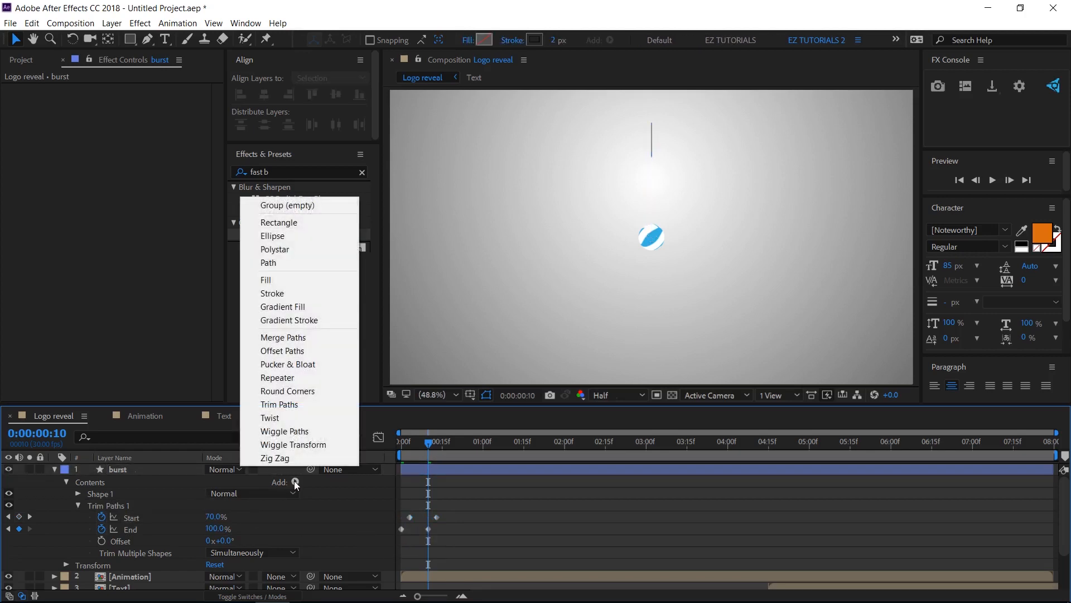
click(278, 379)
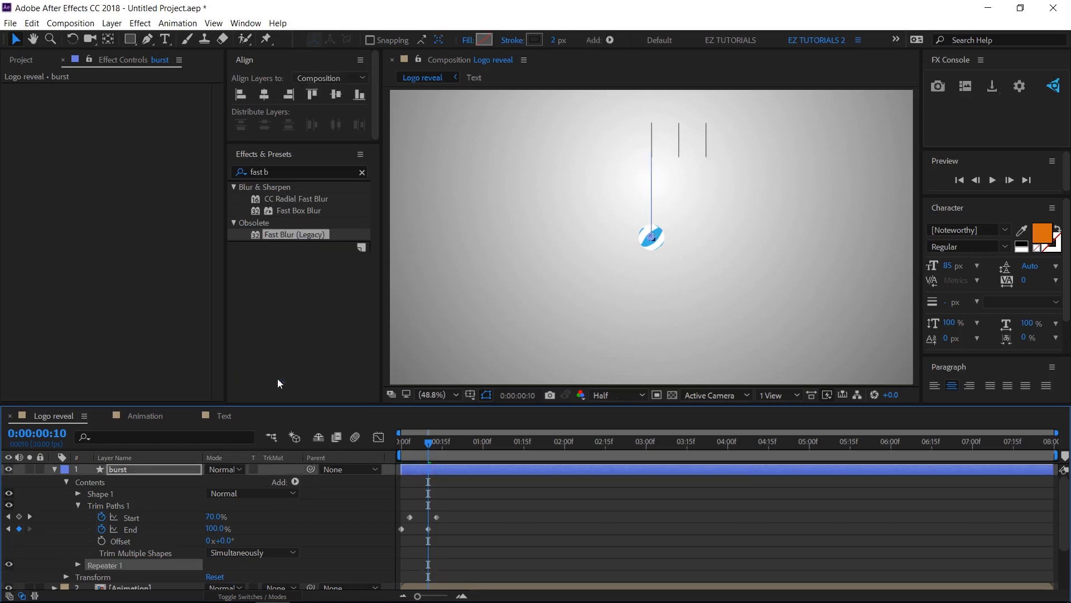
scroll(161, 514, down, 3)
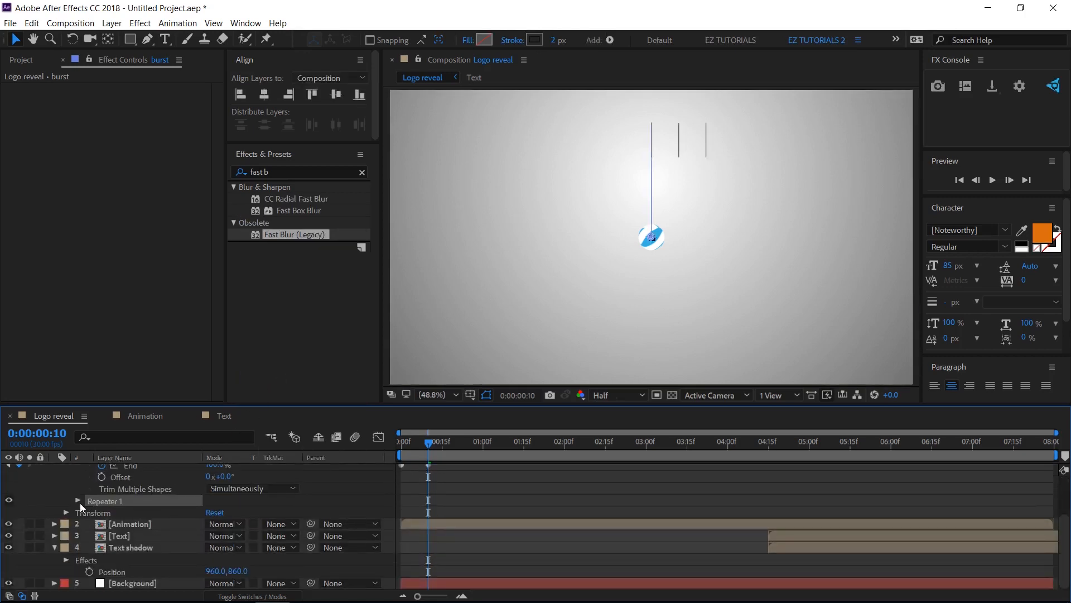
click(77, 501)
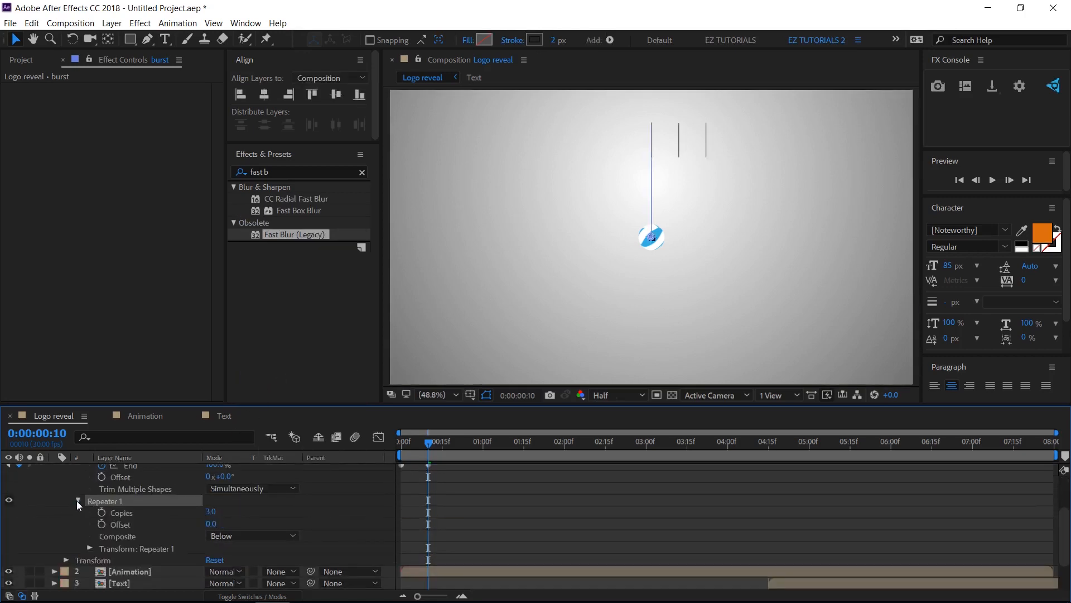
click(210, 512)
text(18)
key(Return)
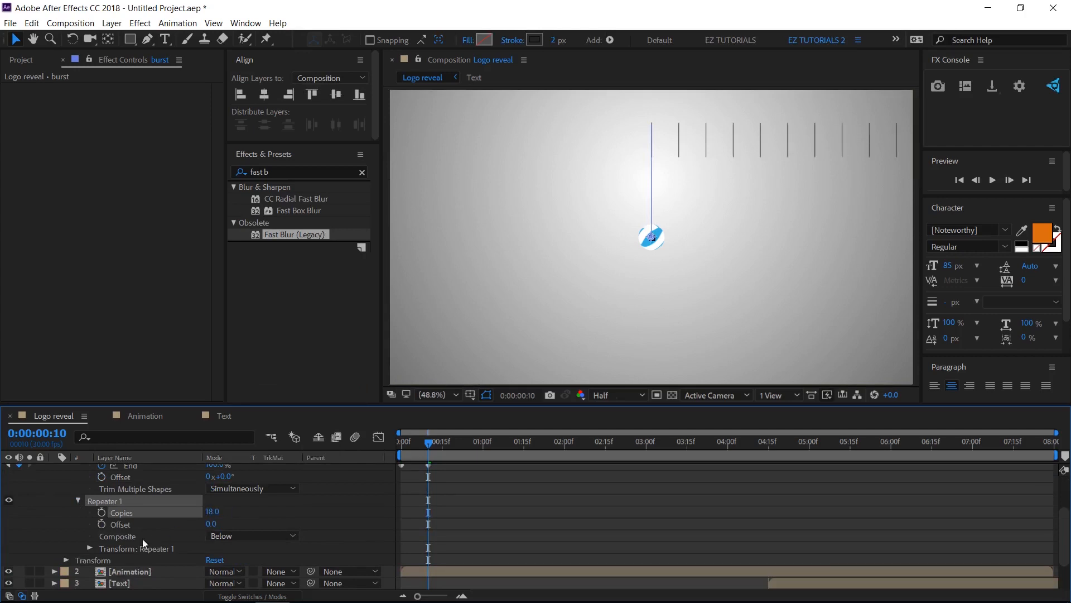
Step: In the Repeater's transform, set the horizontal Position to 0 and the Rotation to 20° to form a radial burst
click(89, 548)
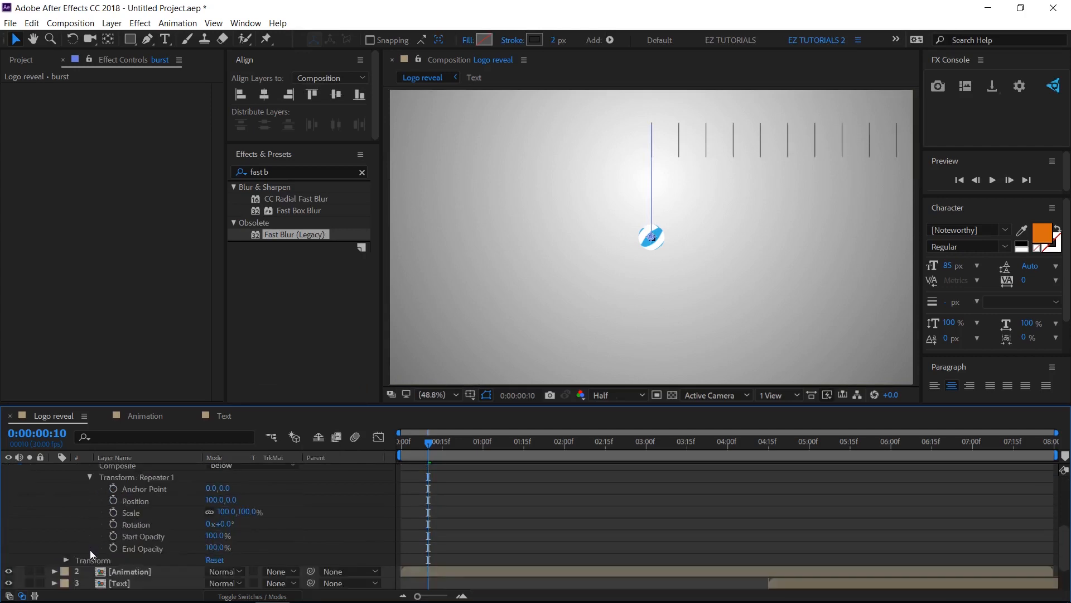
click(217, 499)
text(0)
key(Return)
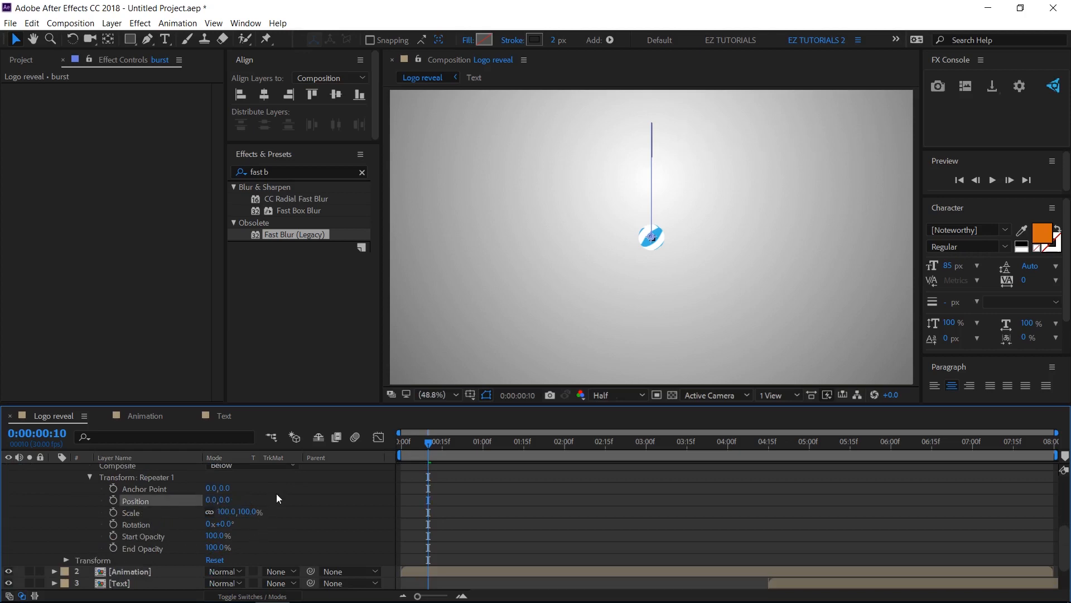
click(225, 524)
text(20)
key(Return)
scroll(264, 534, up, 10)
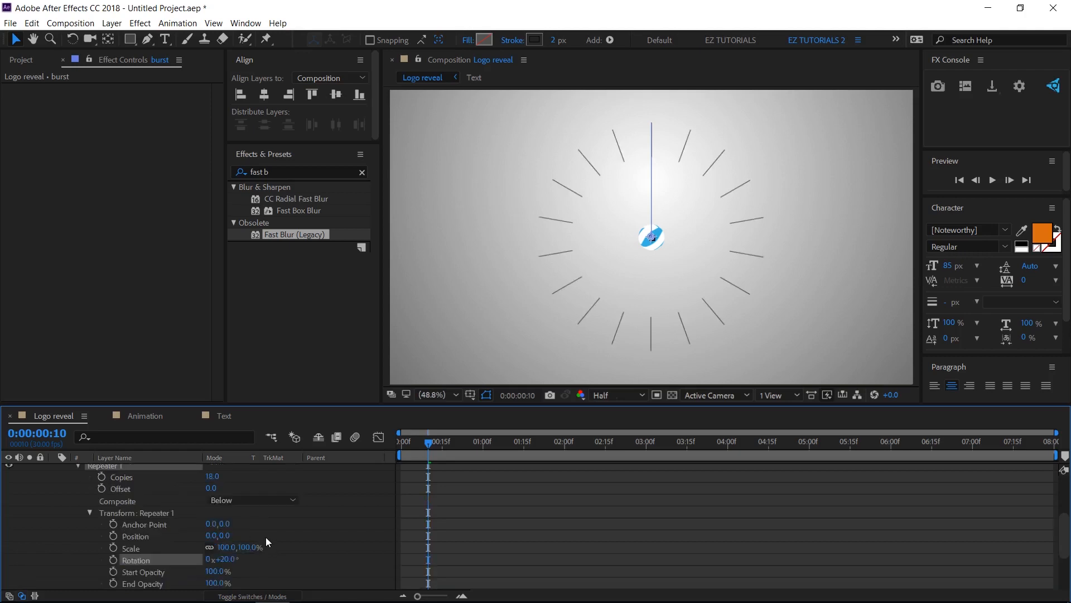
Step: Collapse the burst layer and move it directly beneath the Animation layer
click(54, 469)
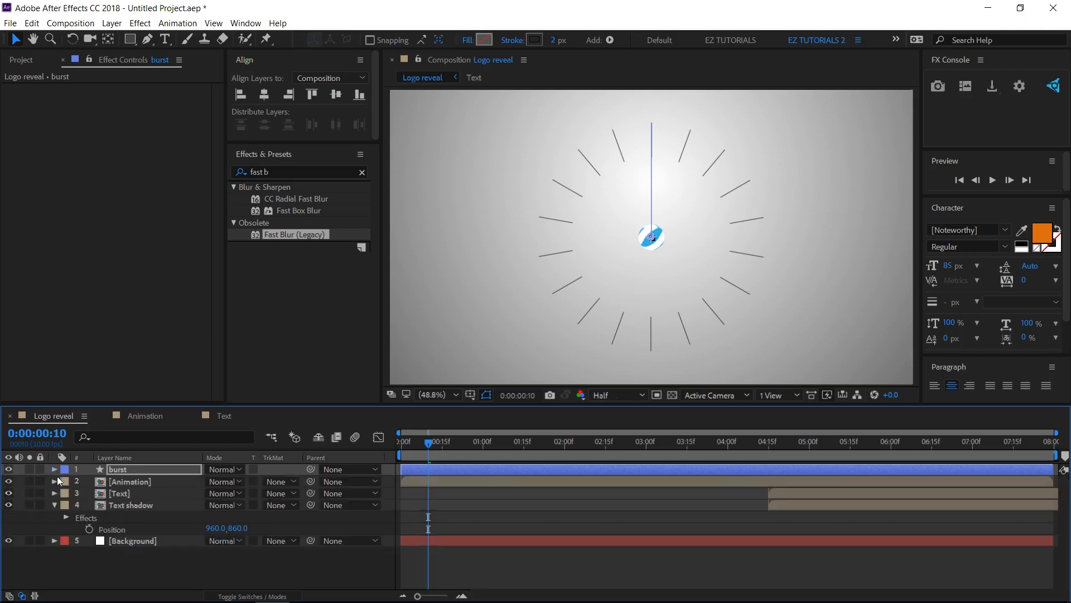
click(117, 469)
drag(117, 470, 120, 490)
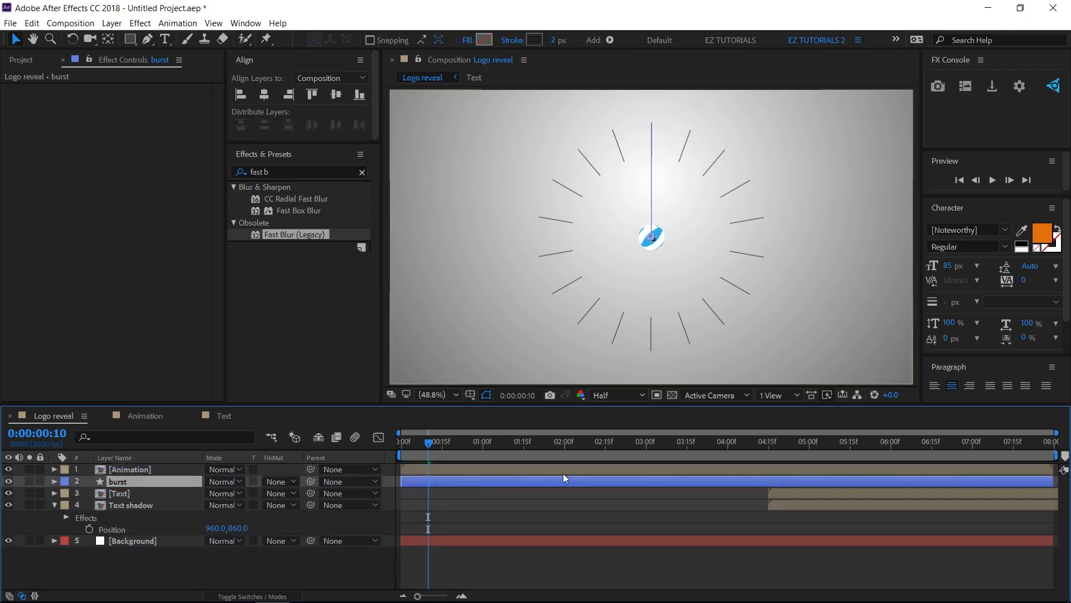
Step: Shift the burst layer to start at about 0:00:04:10, just before the logo shatters, and scrub through the burst
click(754, 444)
key(bracketleft)
click(763, 450)
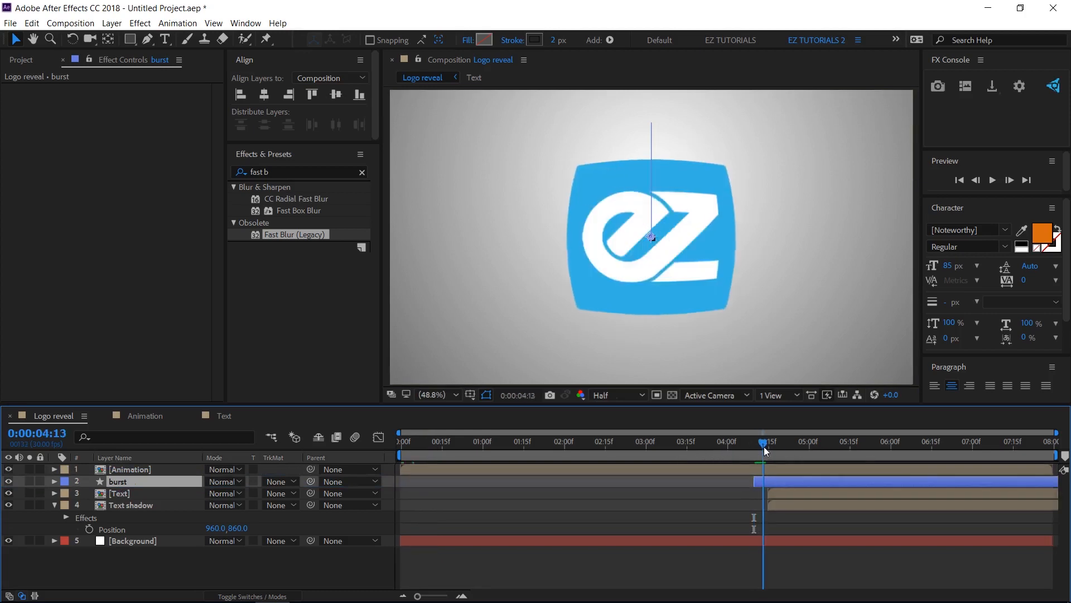
mouse_move(764, 450)
mouse_down()
mouse_move(842, 456)
mouse_move(784, 454)
mouse_up()
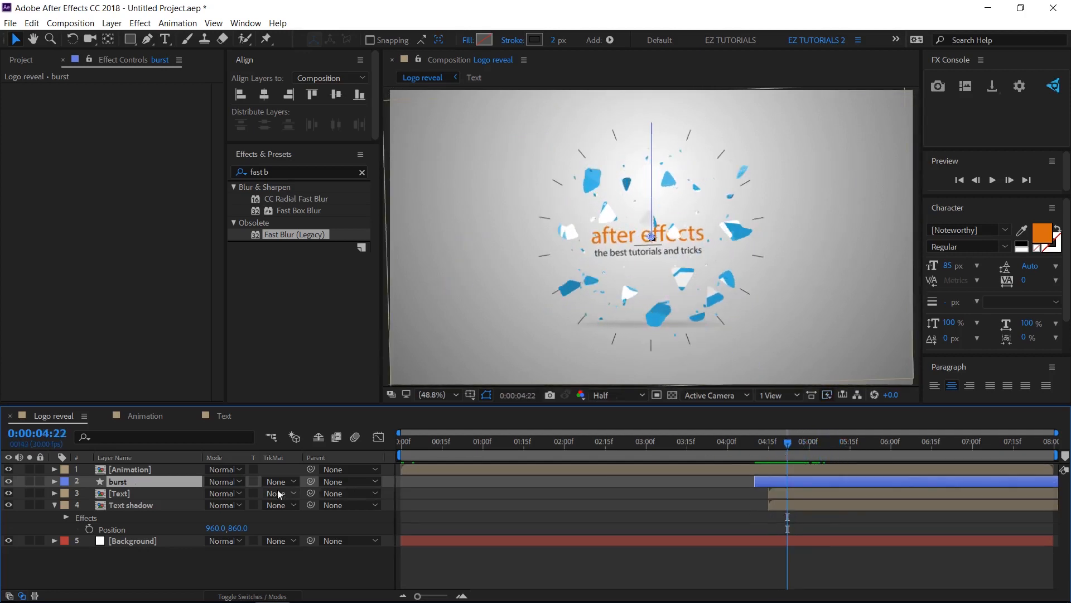
Step: Set the burst layer's Scale to 120% and preview the enlarged burst around the shatter
key(s)
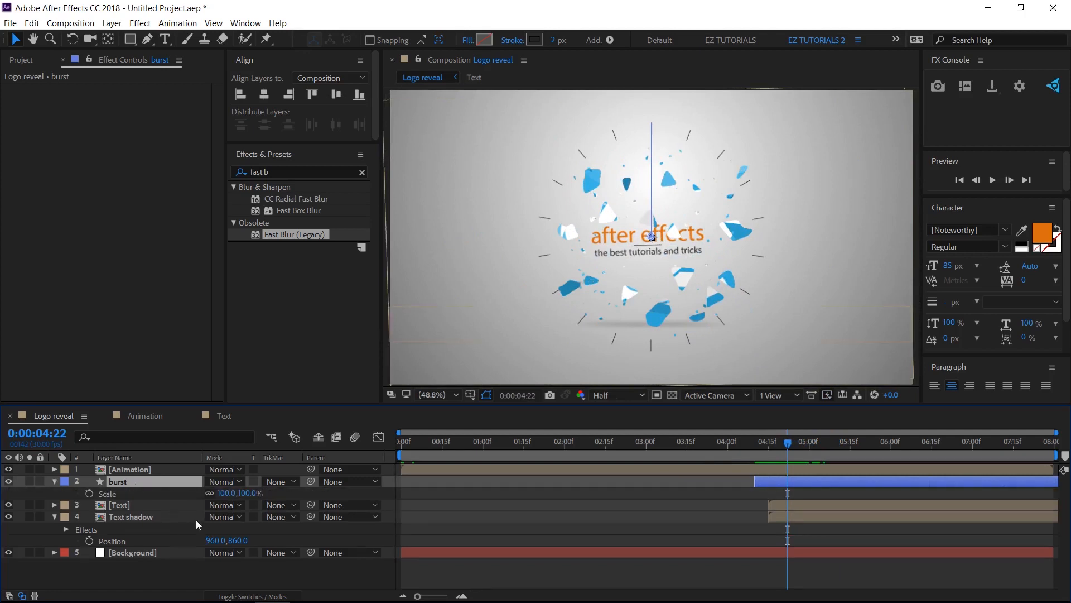
click(226, 493)
text(12)
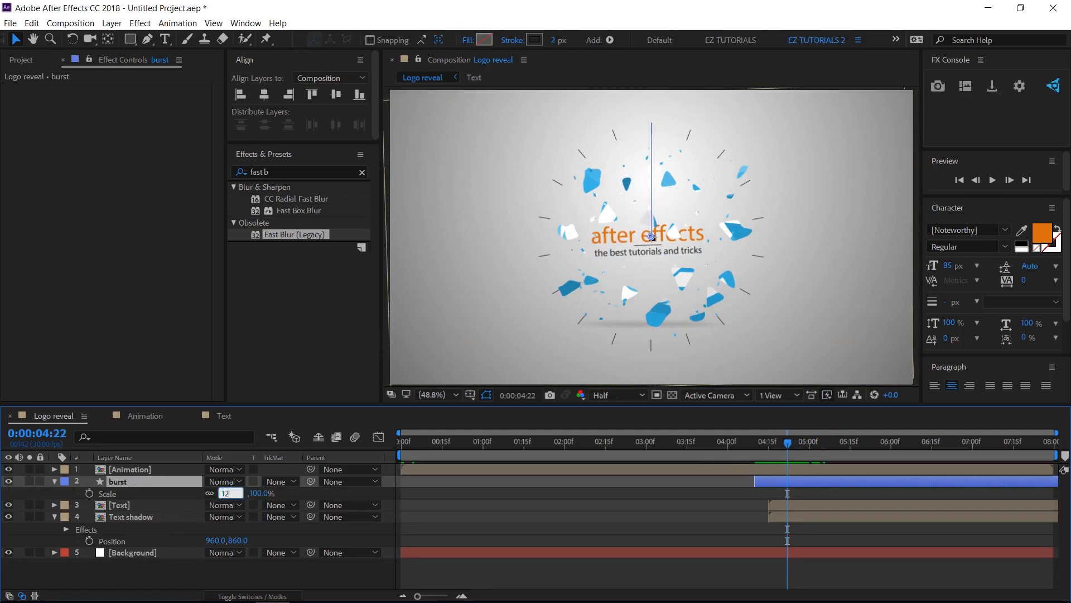
text(0)
key(Return)
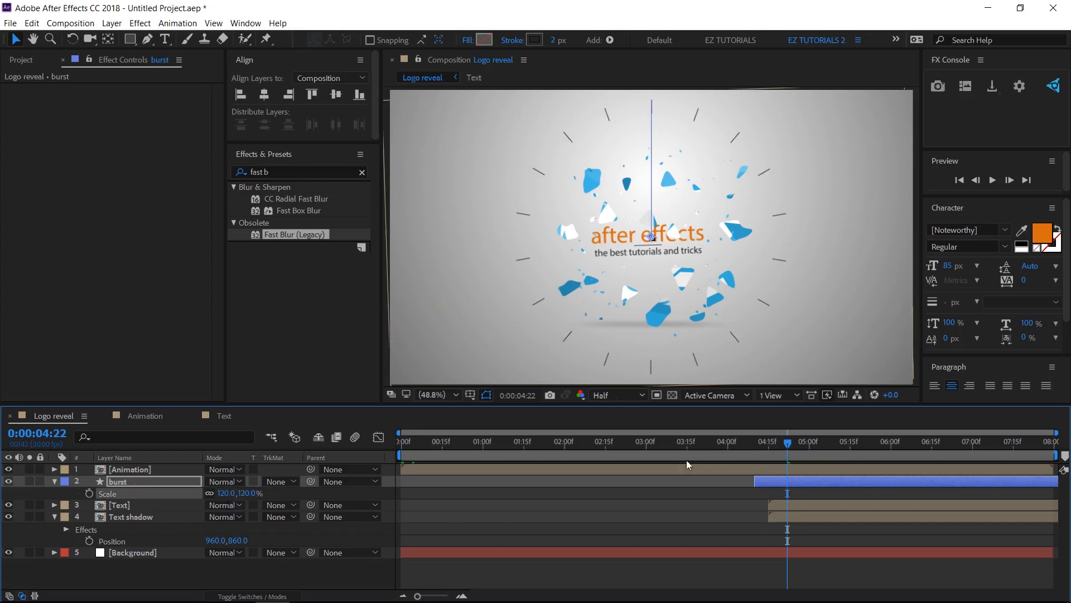
drag(655, 450, 752, 482)
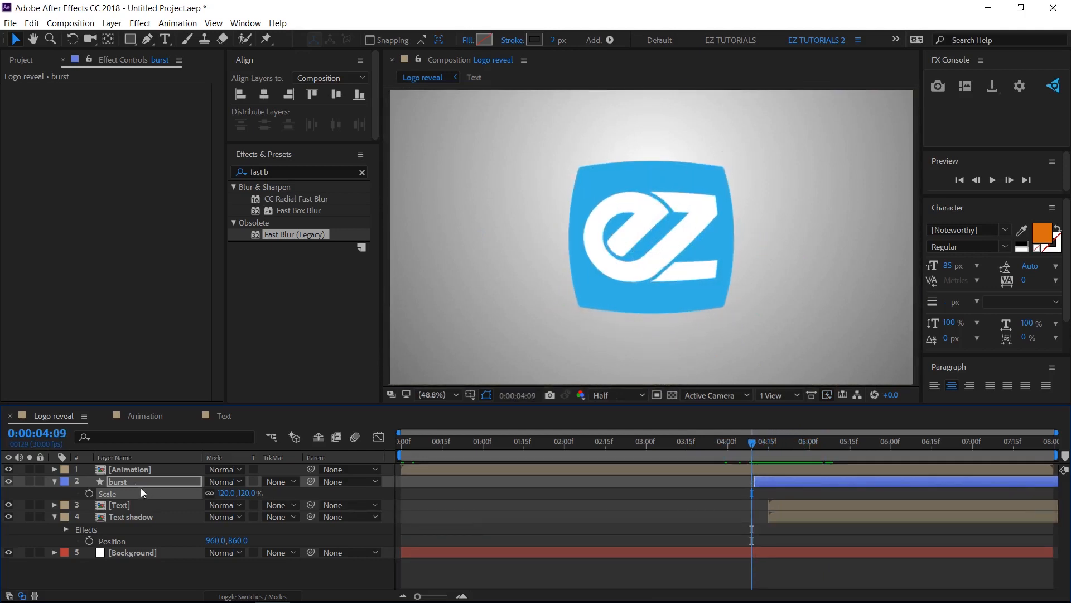
Step: Collapse the open layers, duplicate the Animation layer twice and hide the topmost copy
click(53, 480)
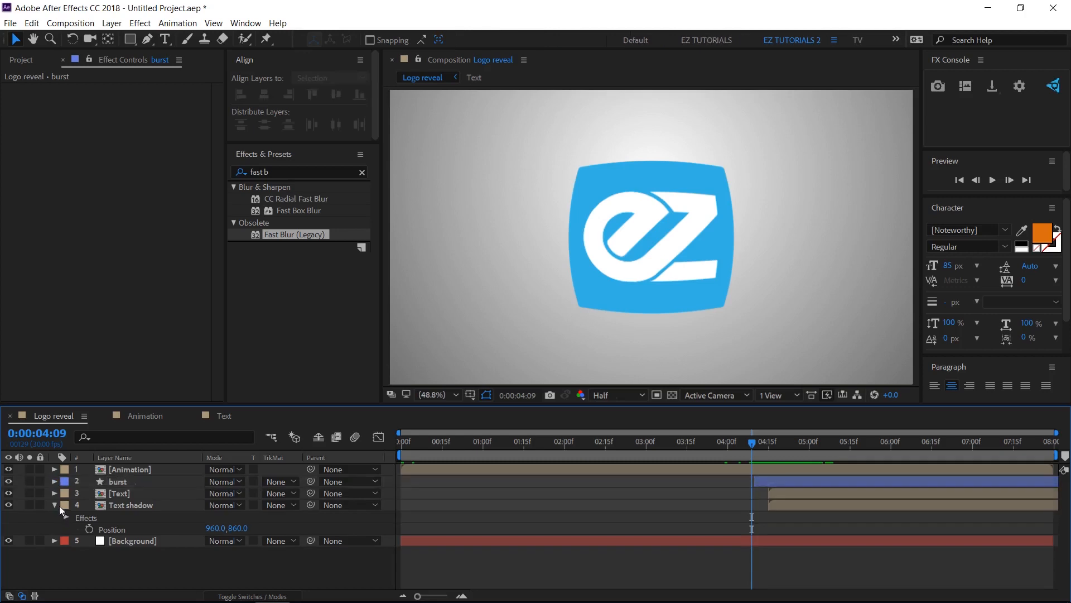
click(53, 504)
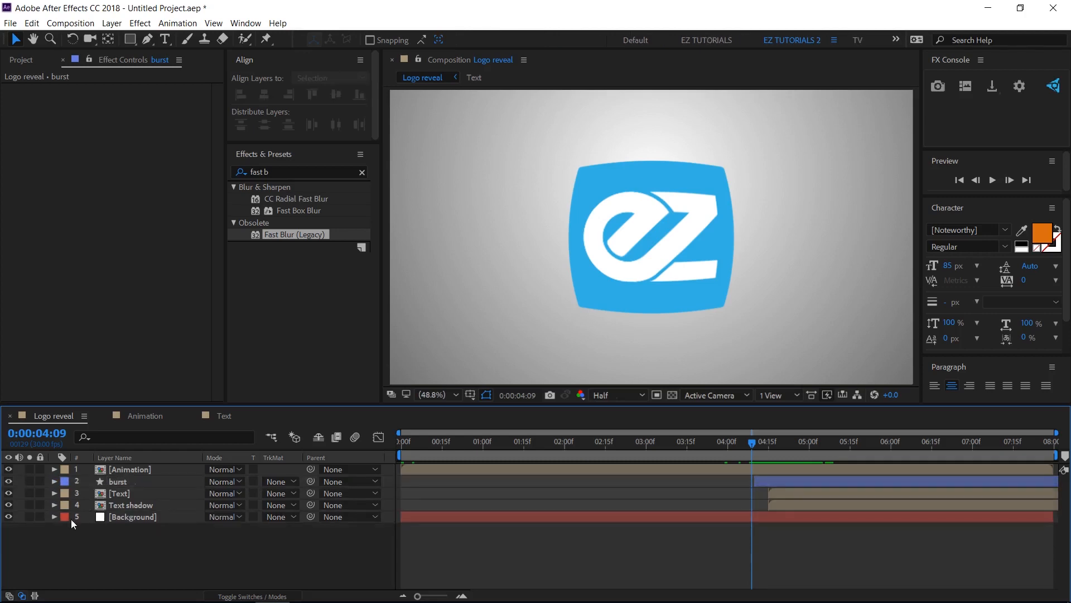
click(128, 471)
key(ctrl+d)
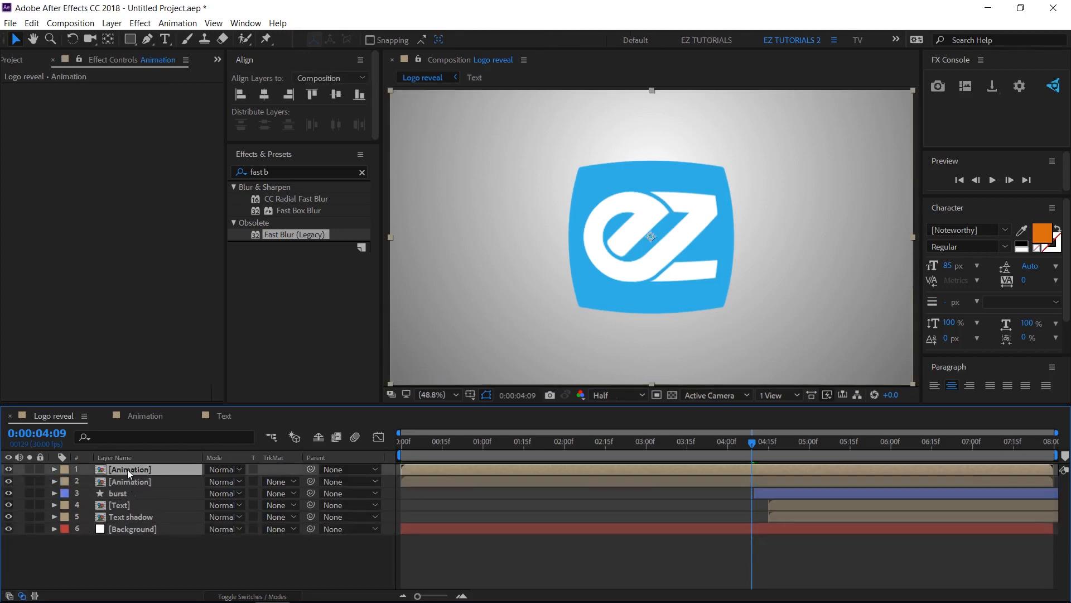
key(ctrl+d)
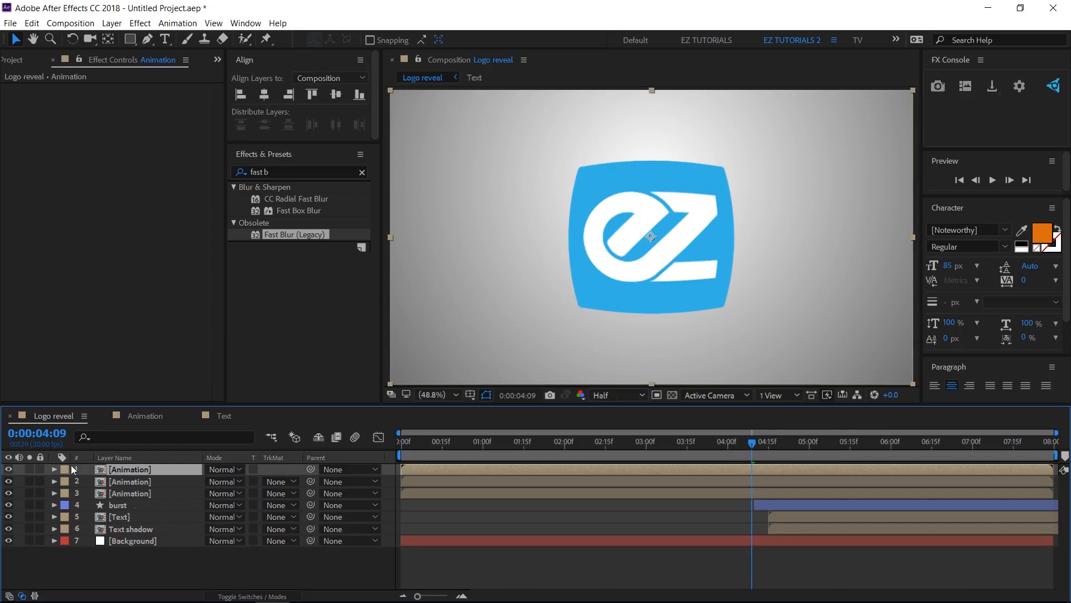
click(8, 469)
Step: Rename the lowest of the three Animation layers to "Animation shadow"
click(119, 494)
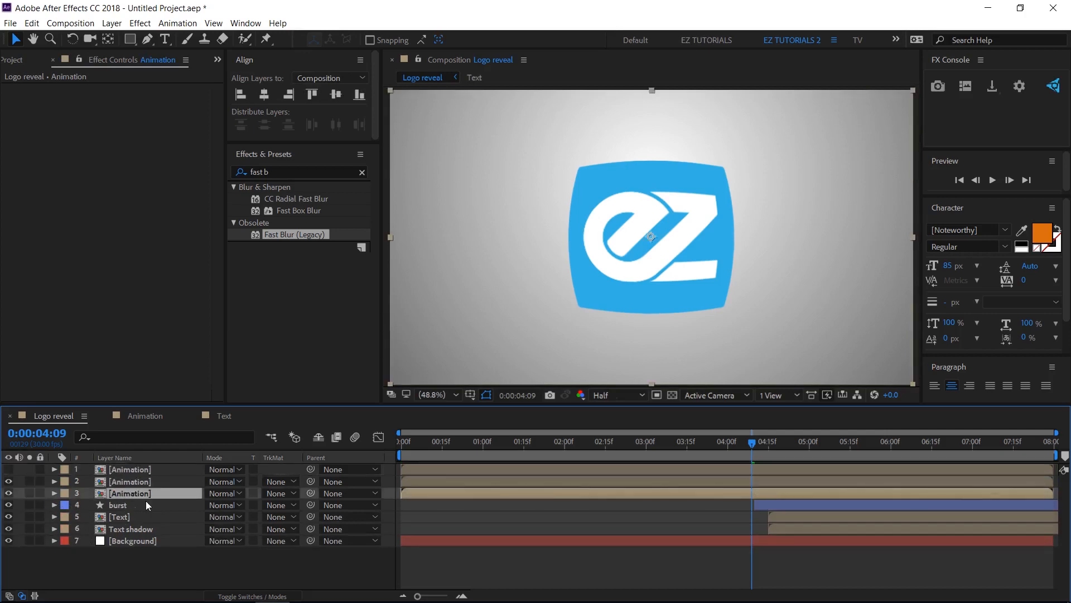
key(Return)
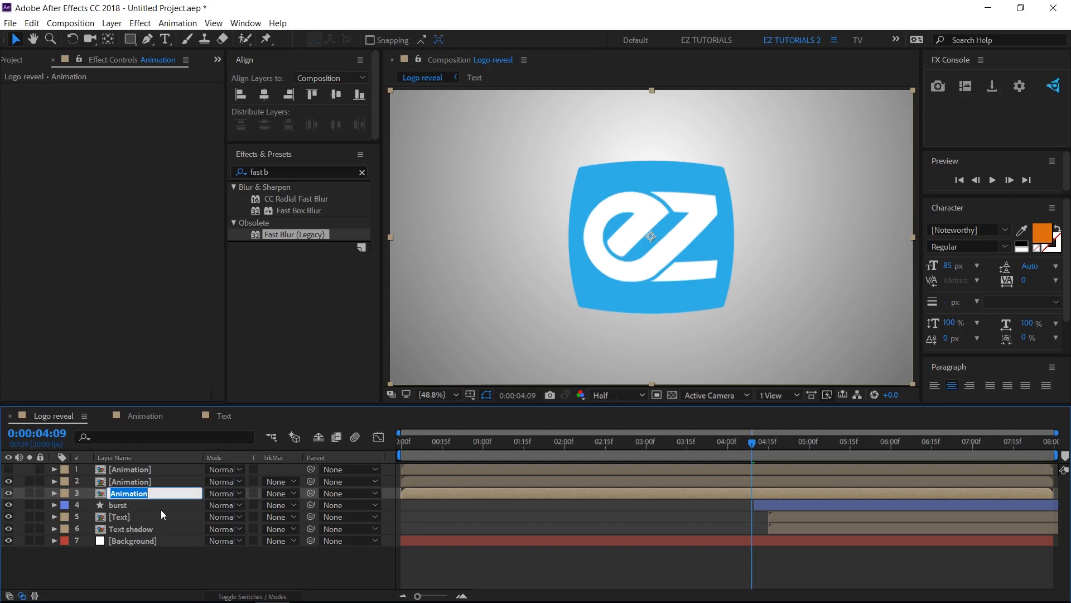
text(shadow)
key(Return)
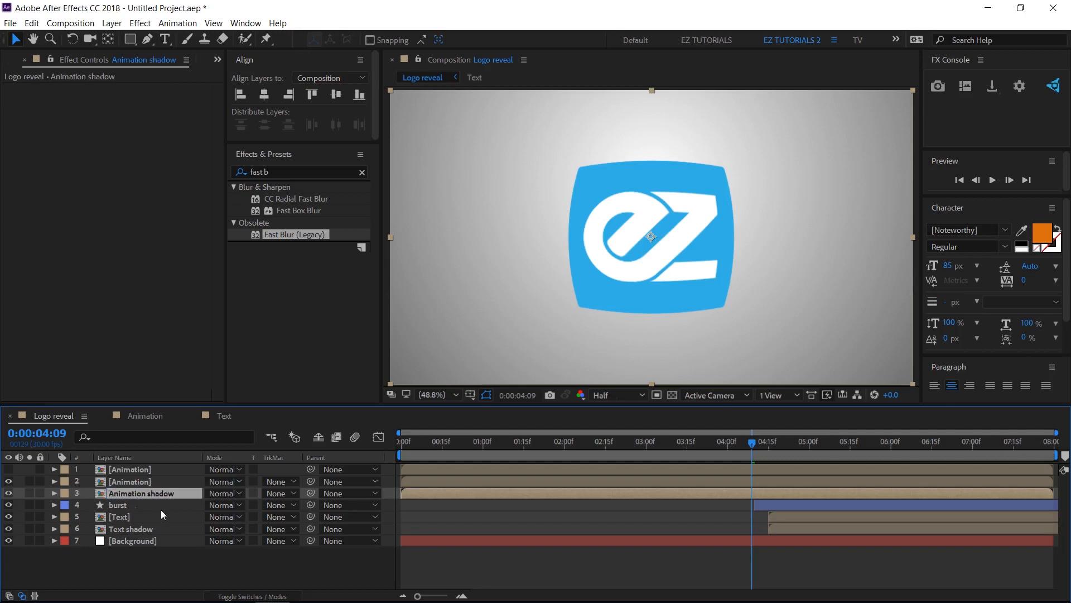
Step: Unlink the Animation shadow layer's Scale dimensions and set its vertical scale to 9%, keeping the width at 100%
key(s)
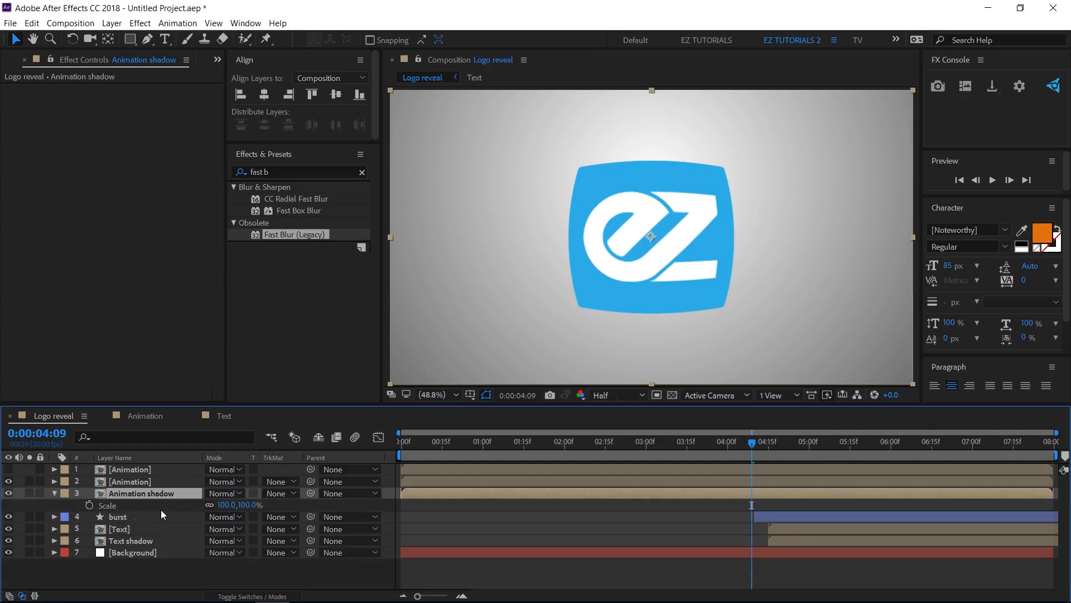
click(210, 505)
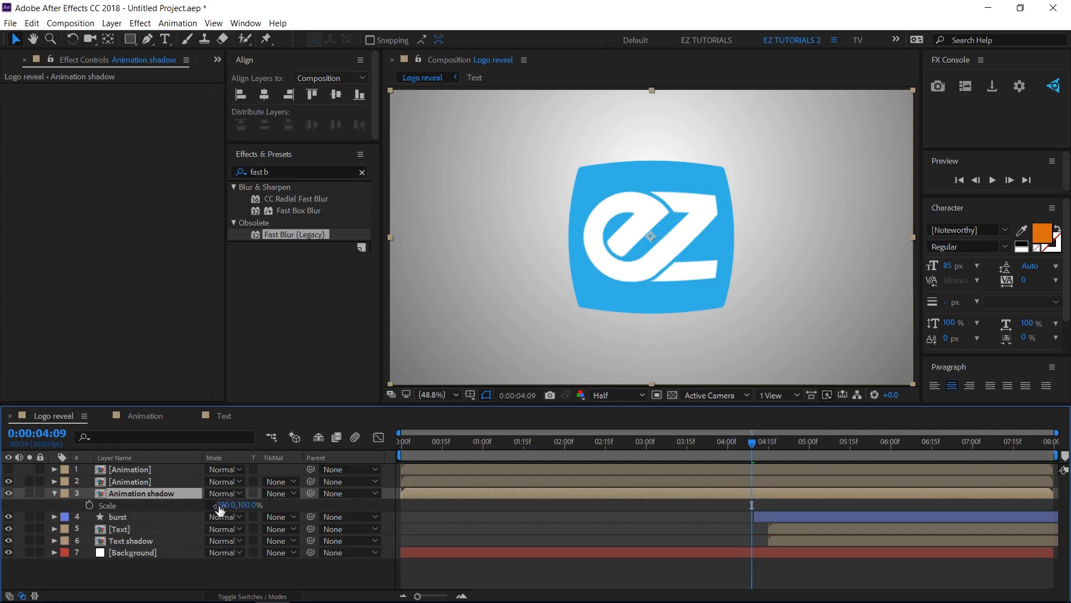
click(274, 504)
click(246, 504)
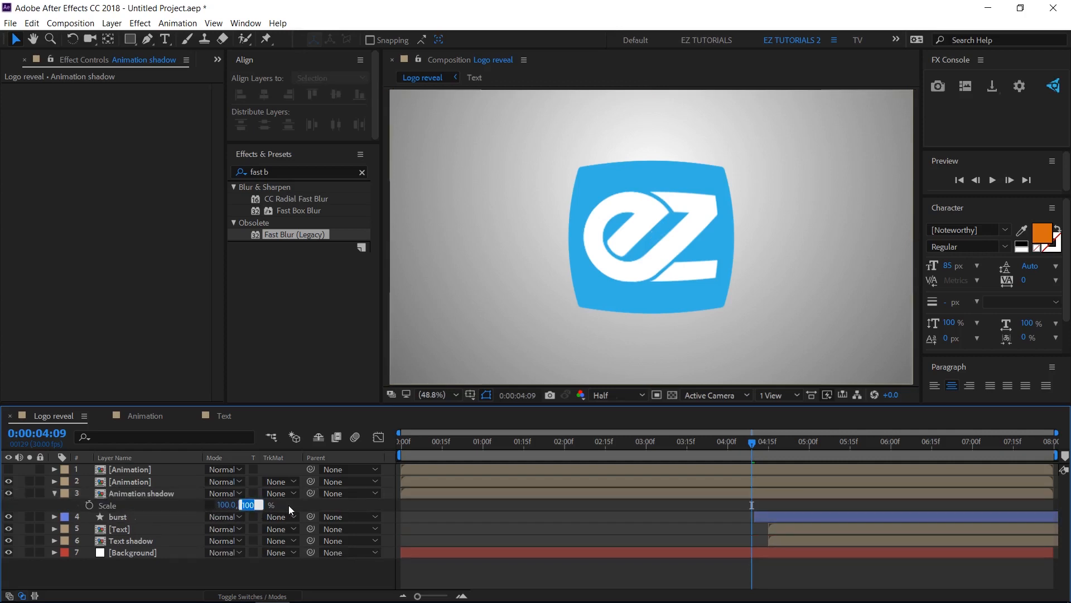
text(9)
key(Return)
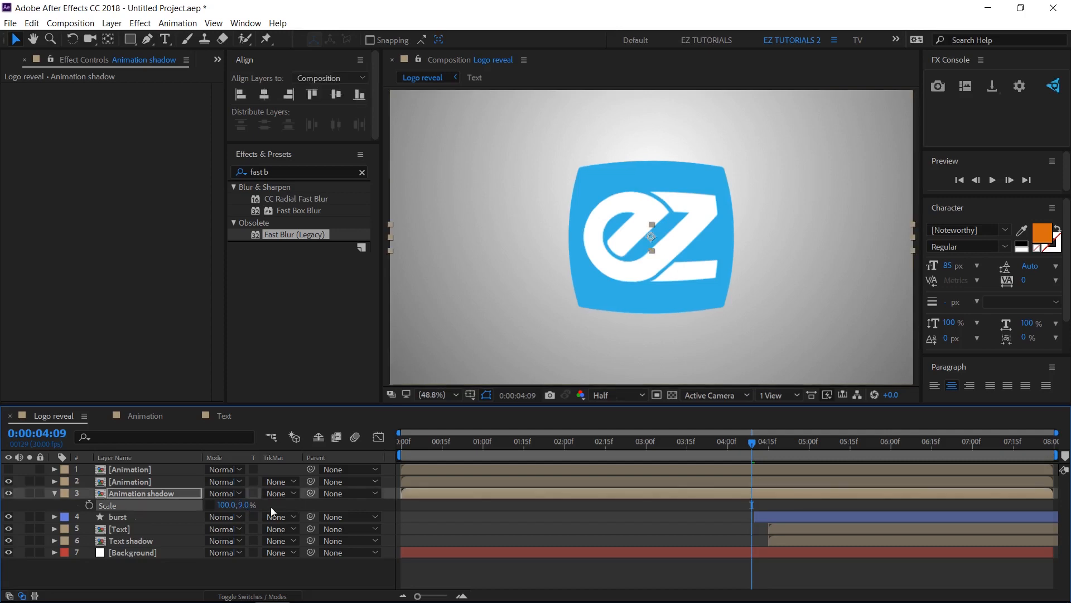
Step: Set the Animation shadow layer's vertical position to 860 and its Opacity to 50%
key(p)
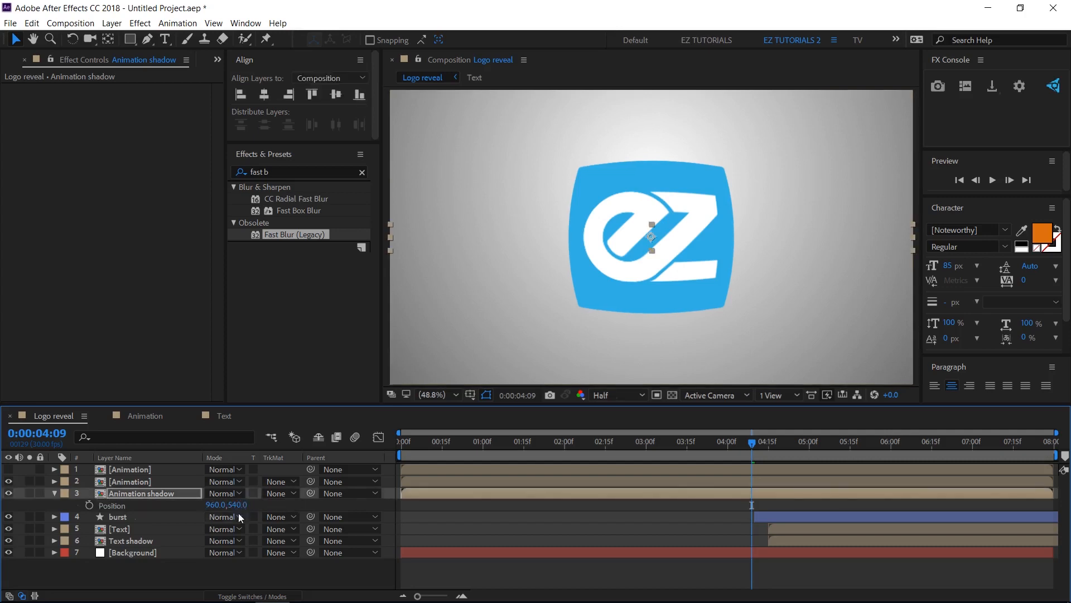
click(237, 504)
text(860)
key(Return)
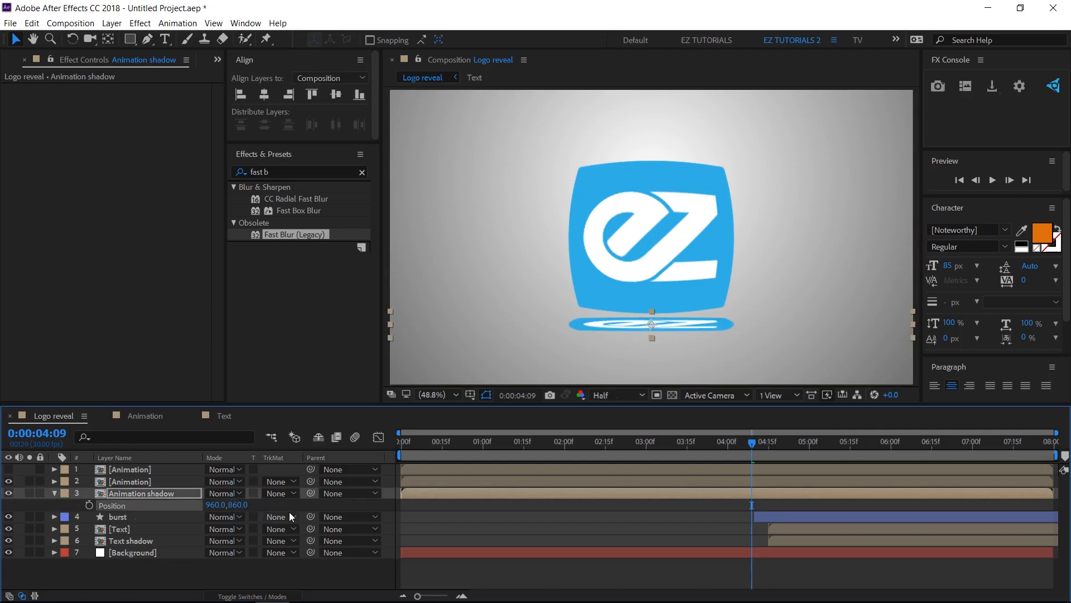
key(t)
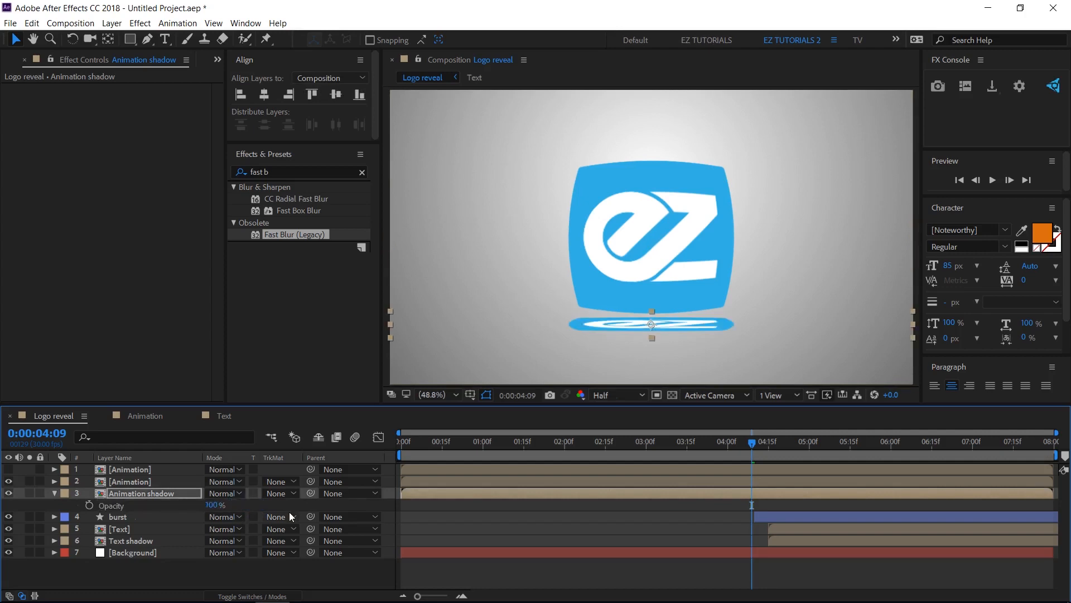
click(216, 505)
text(50)
key(Return)
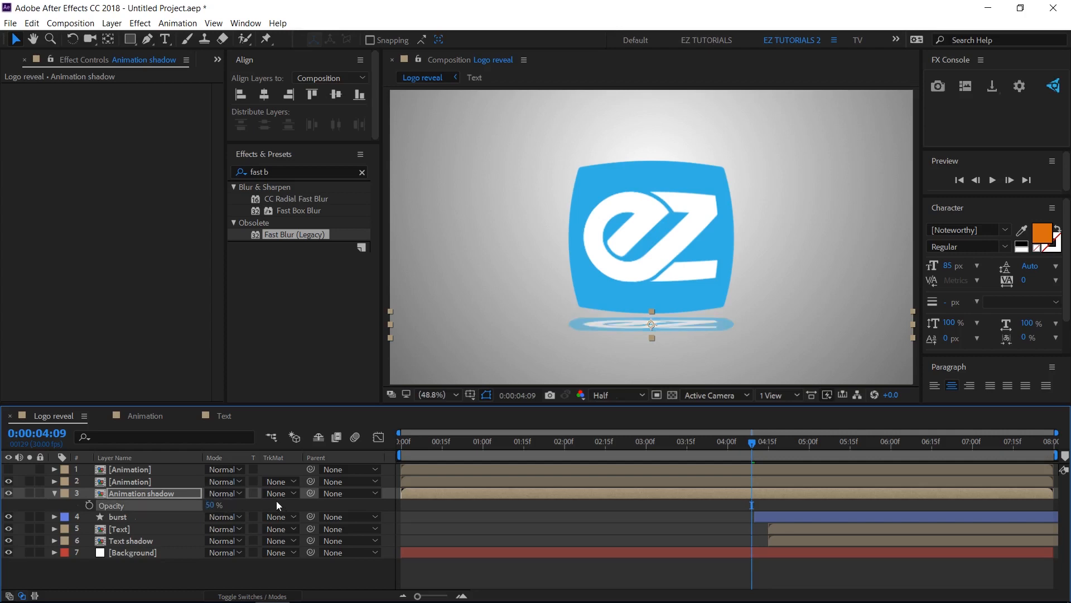
Step: Apply Fast Blur (Legacy) to the Animation shadow layer with a Blurriness of 160
drag(292, 239, 126, 246)
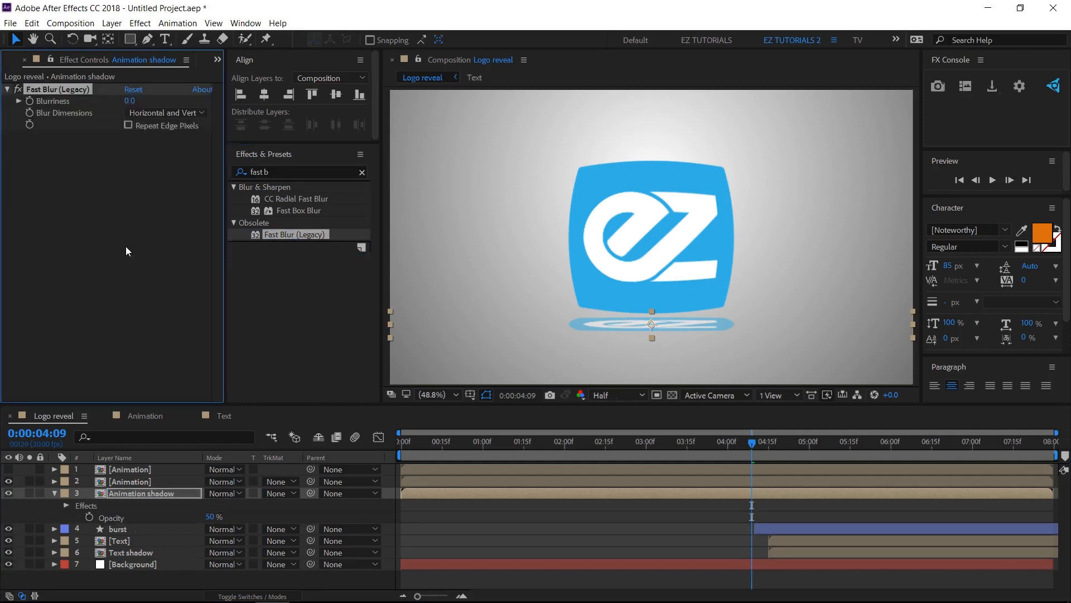
click(130, 100)
text(160)
key(Return)
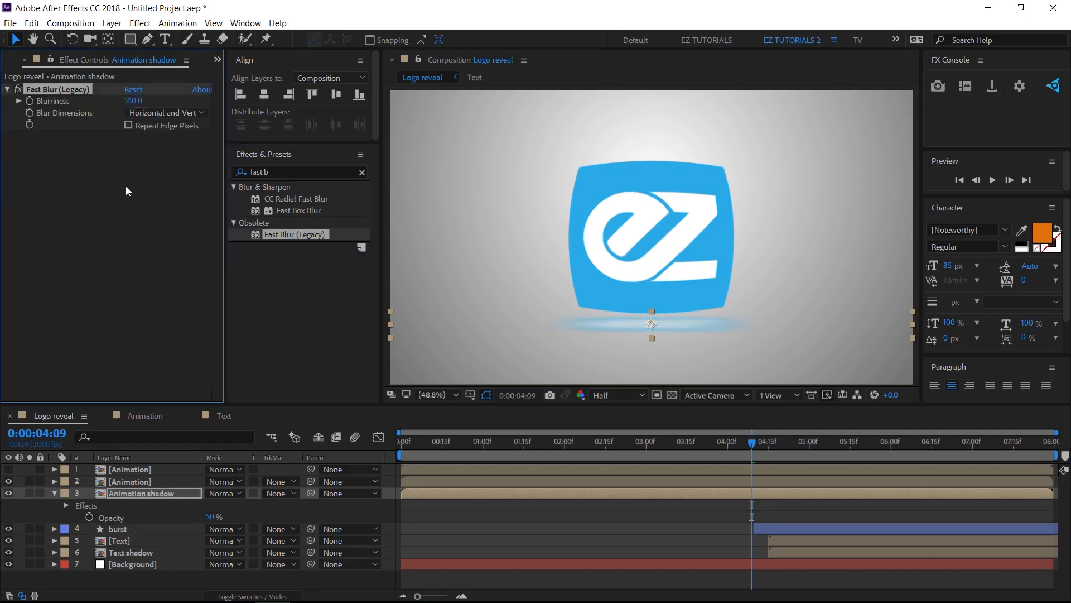
Step: Add a Fill effect to the Animation shadow layer and set its color to black (000000)
click(293, 172)
text(fill)
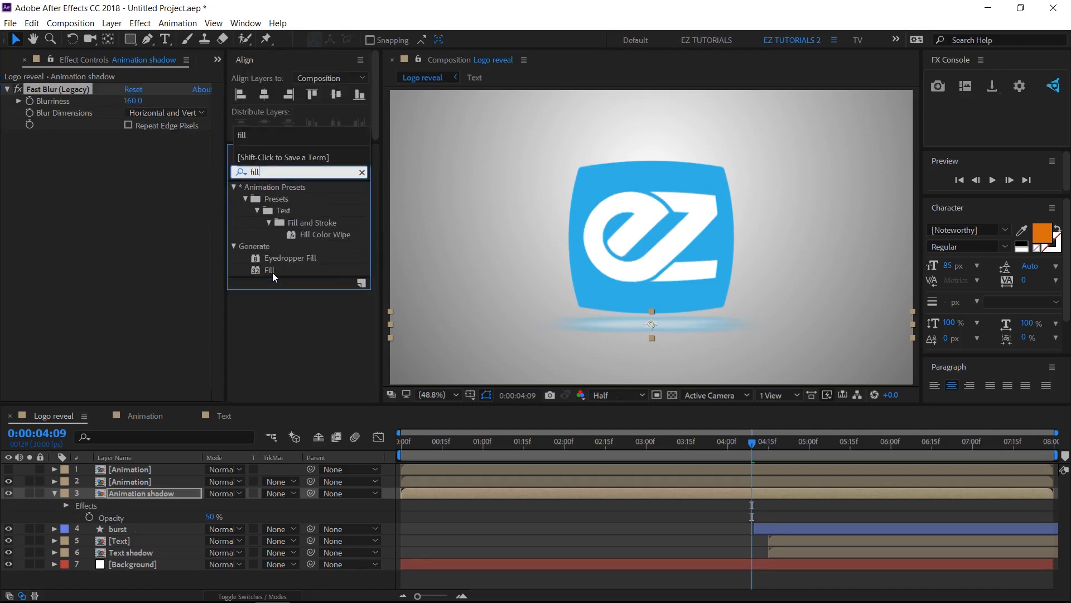
drag(271, 271, 86, 242)
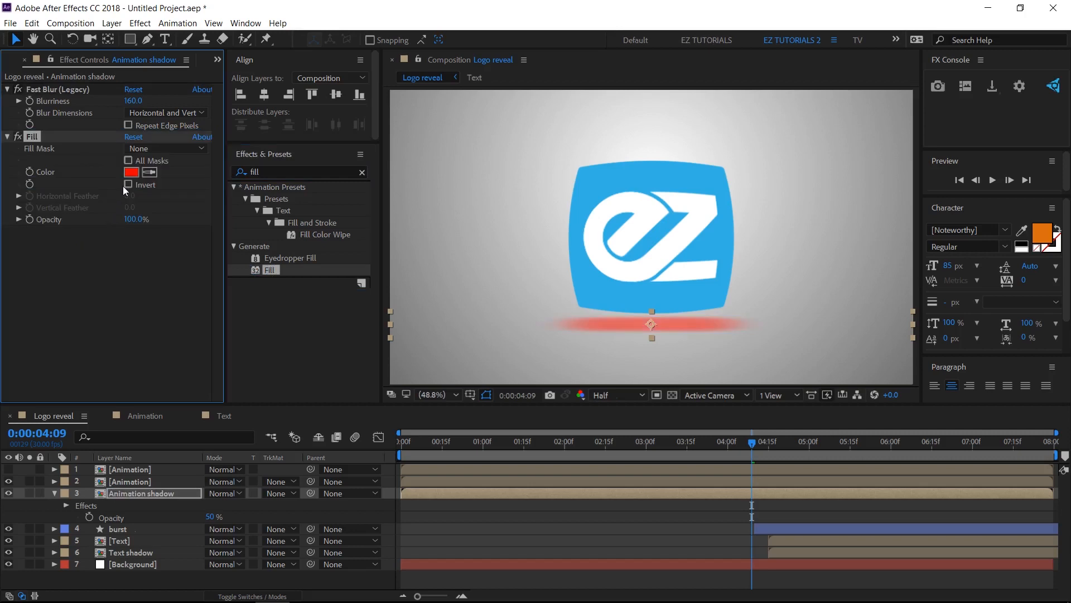
click(131, 172)
drag(97, 162, 2, 235)
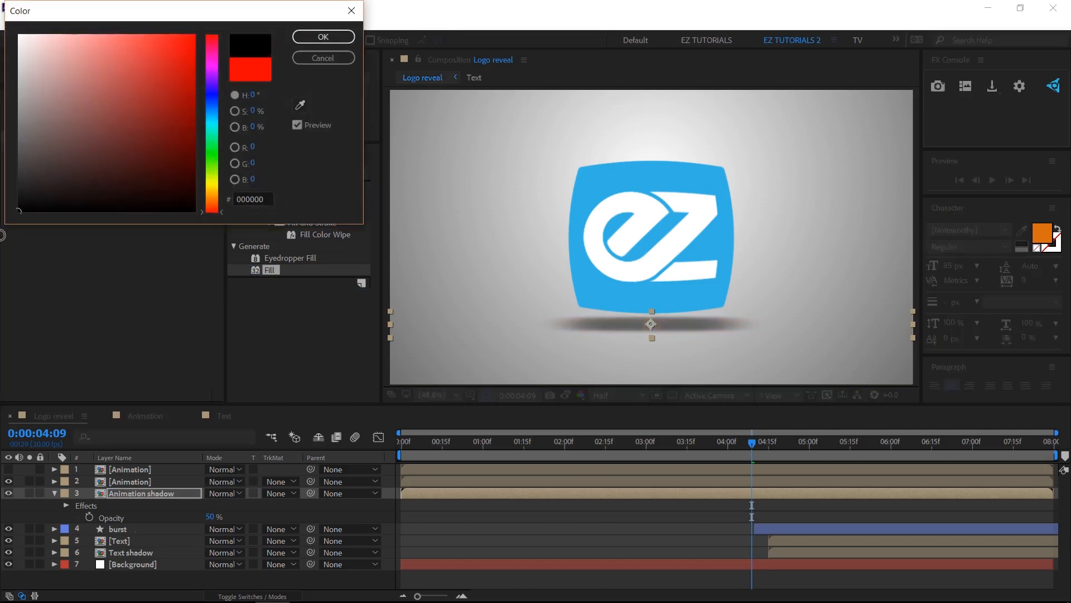
click(323, 37)
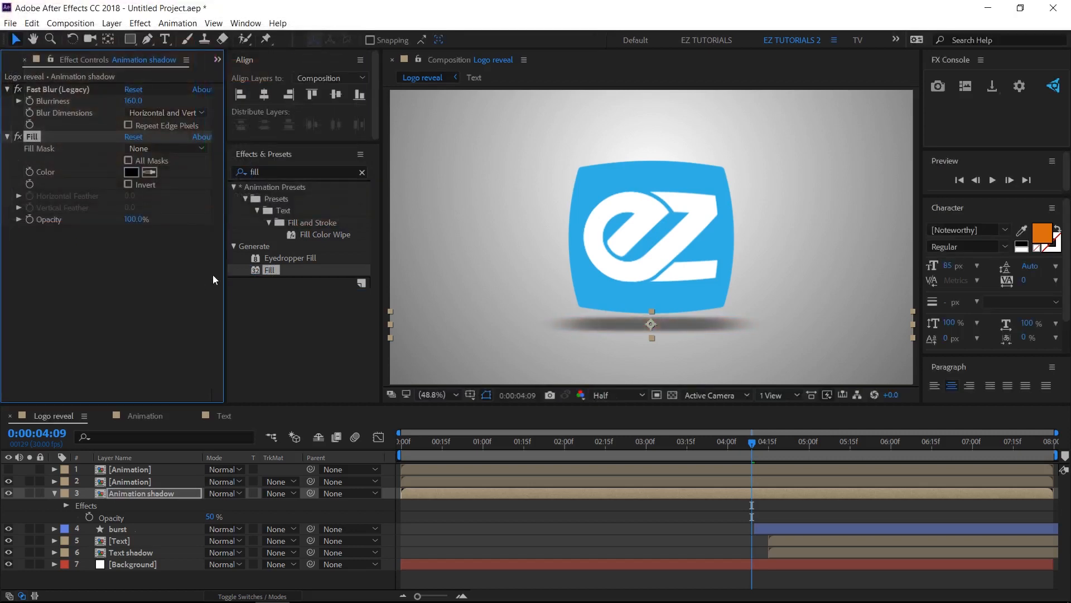
click(193, 285)
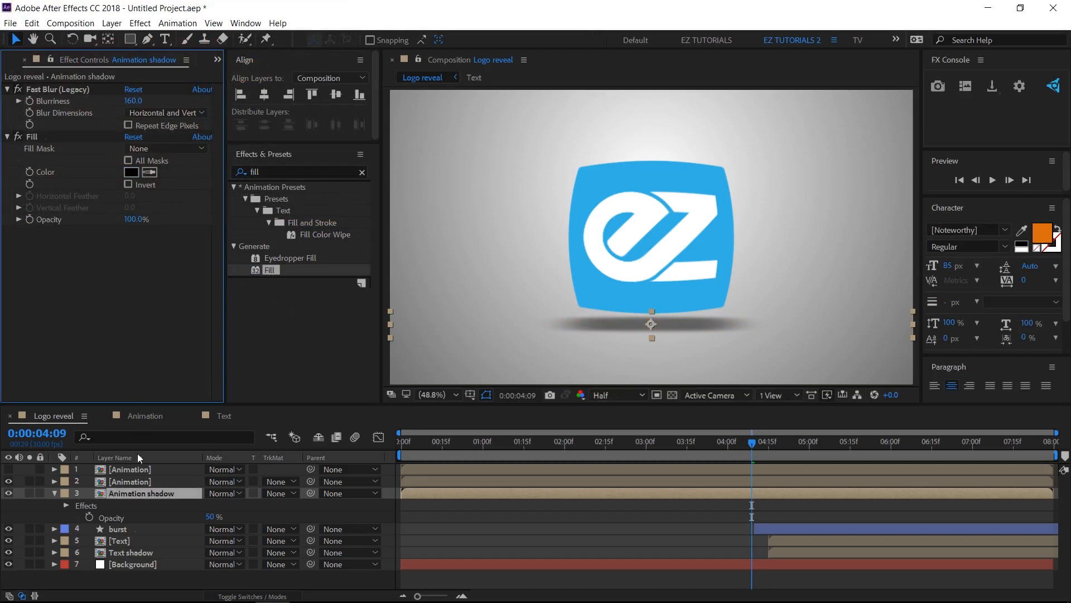
Step: Apply Bevel Alpha to the visible Animation layer above the shadow, with Edge Thickness 44 and Light Intensity 0.1
click(132, 481)
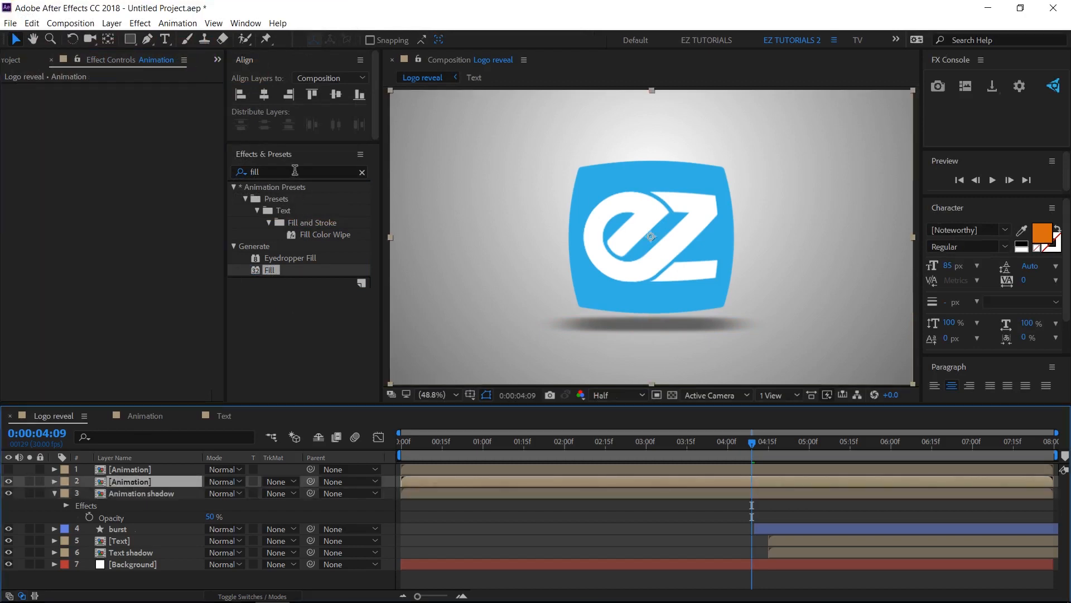
click(238, 171)
text(bevel a)
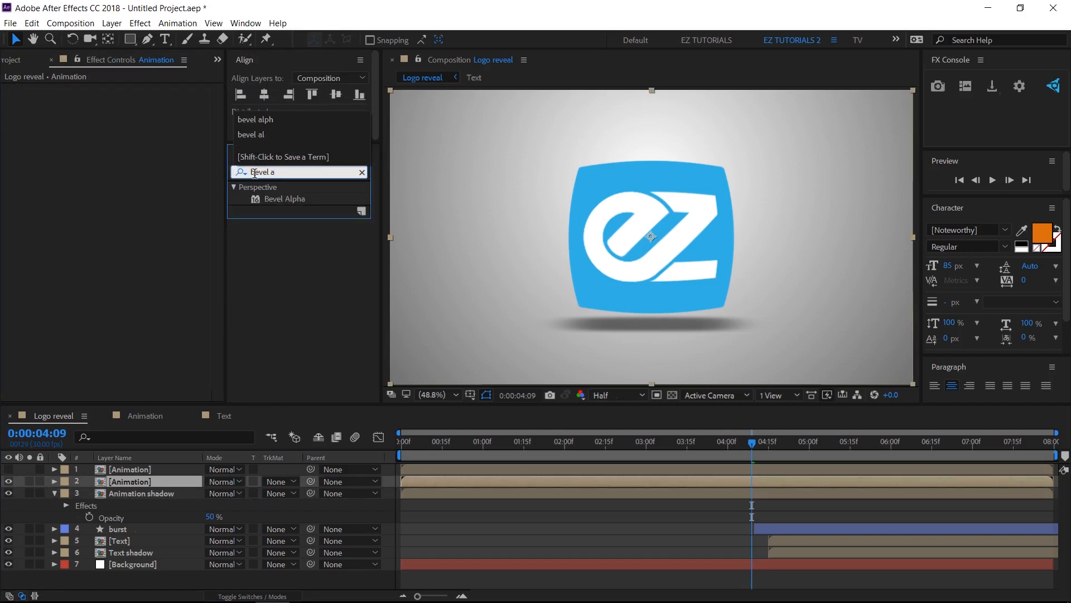
drag(299, 202, 146, 195)
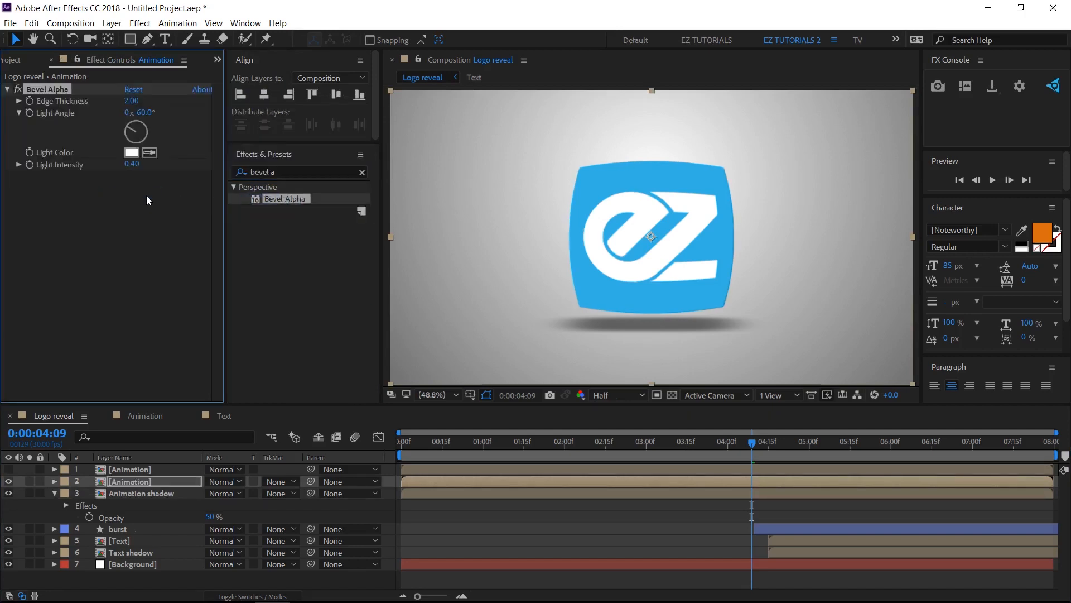
click(132, 101)
text(44)
key(Return)
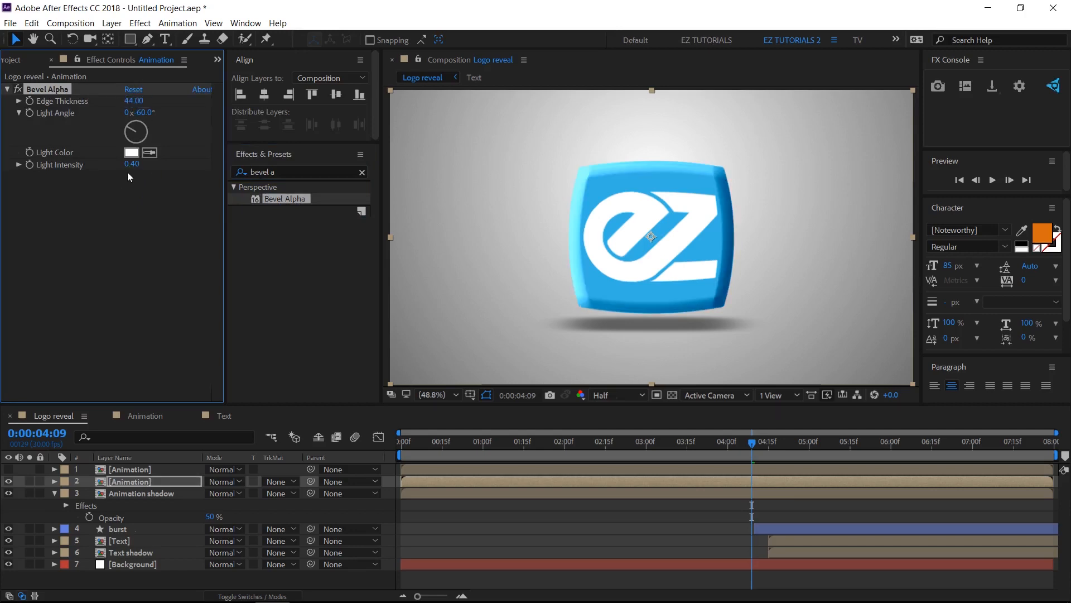
text(0.1)
key(Return)
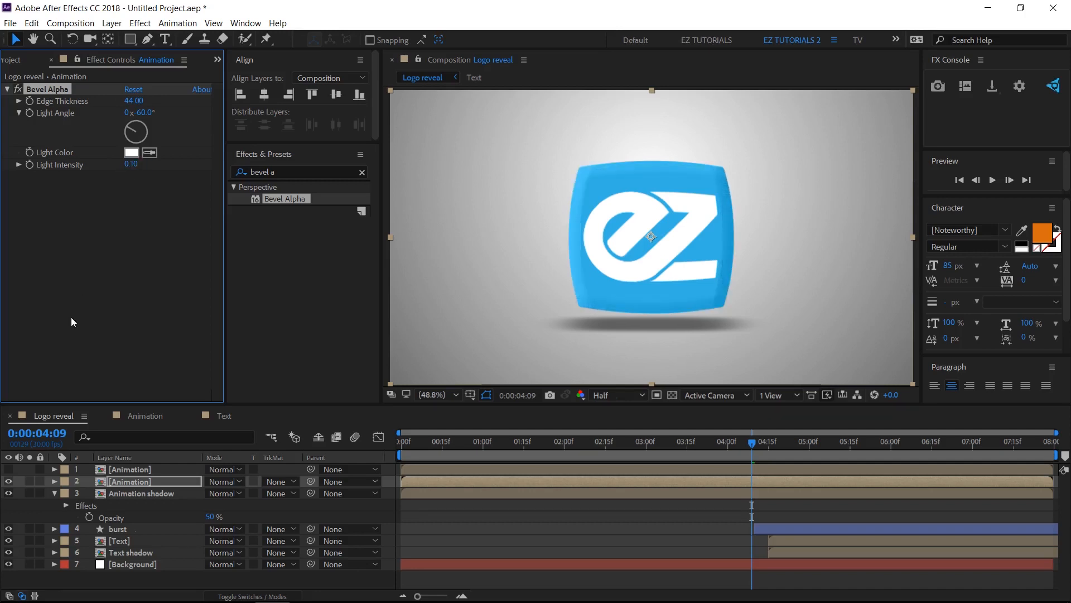
Step: Create a new 1920 x 1080 composition named "Texture" at 30 fps with an 8-second duration
click(11, 60)
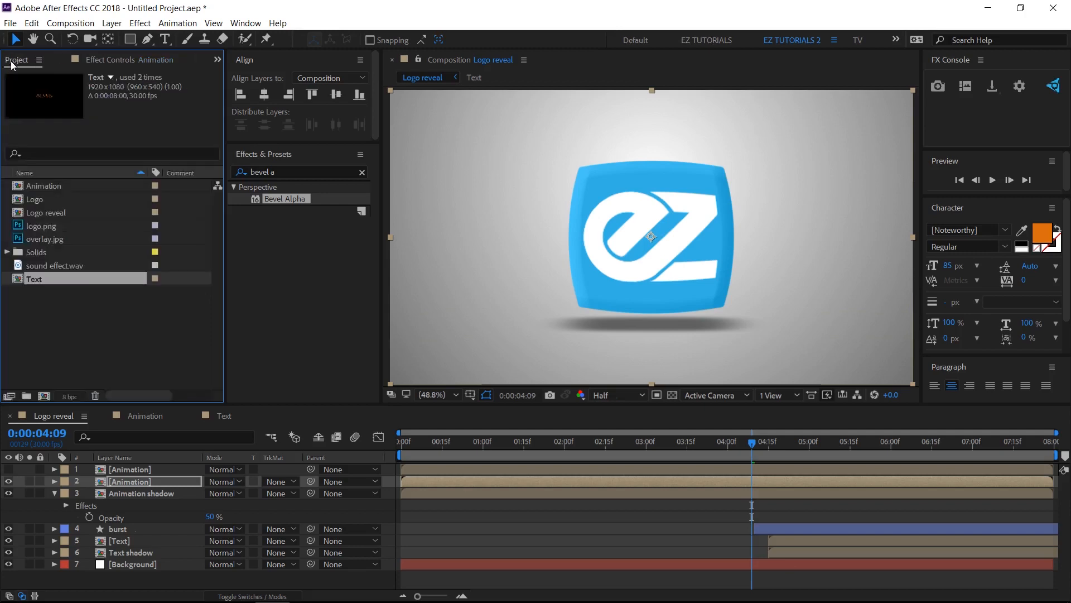
click(44, 396)
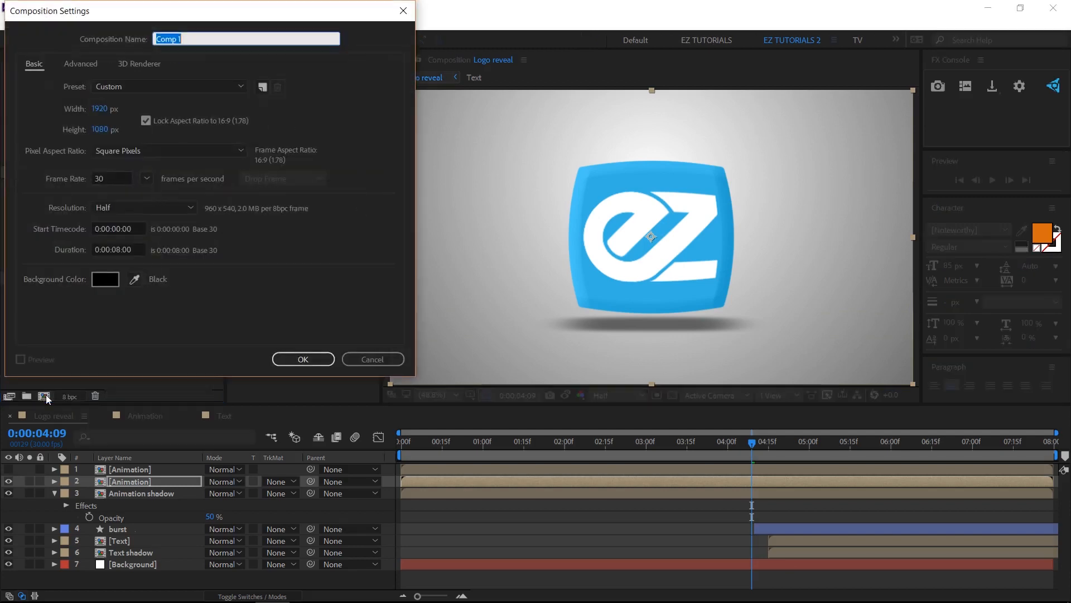
text(Texture)
click(298, 360)
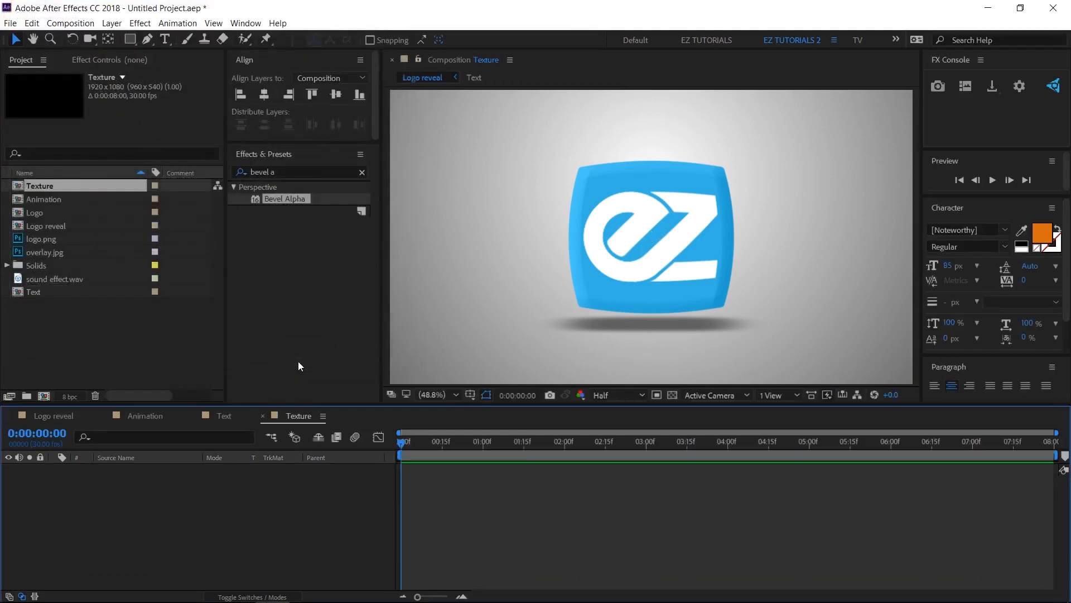
Step: Add a white solid layer of 2100 x 1500 px to the Texture composition
right_click(176, 493)
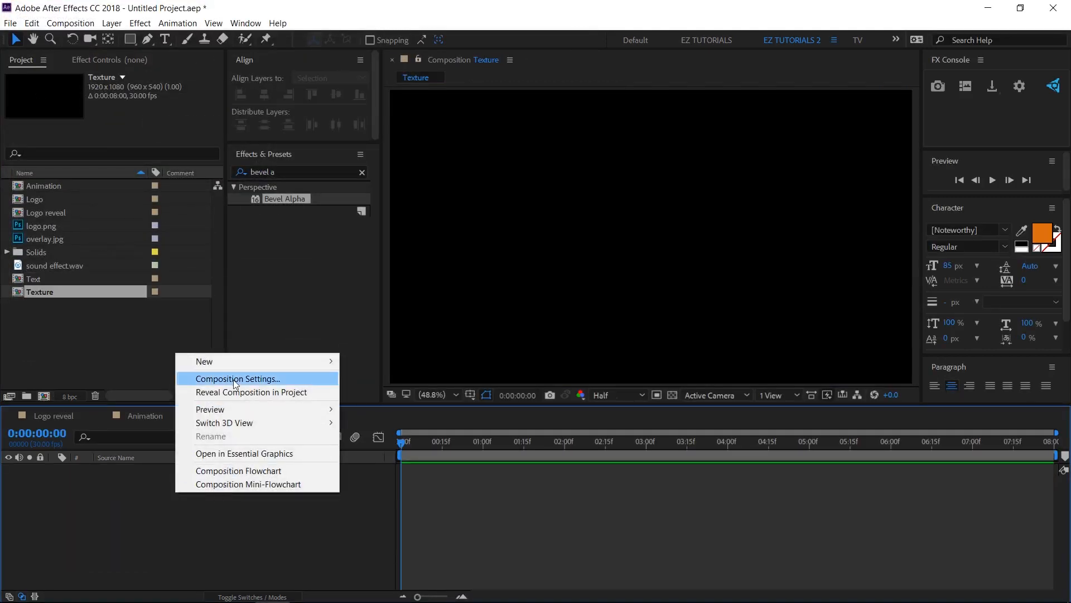
mouse_move(233, 361)
click(368, 391)
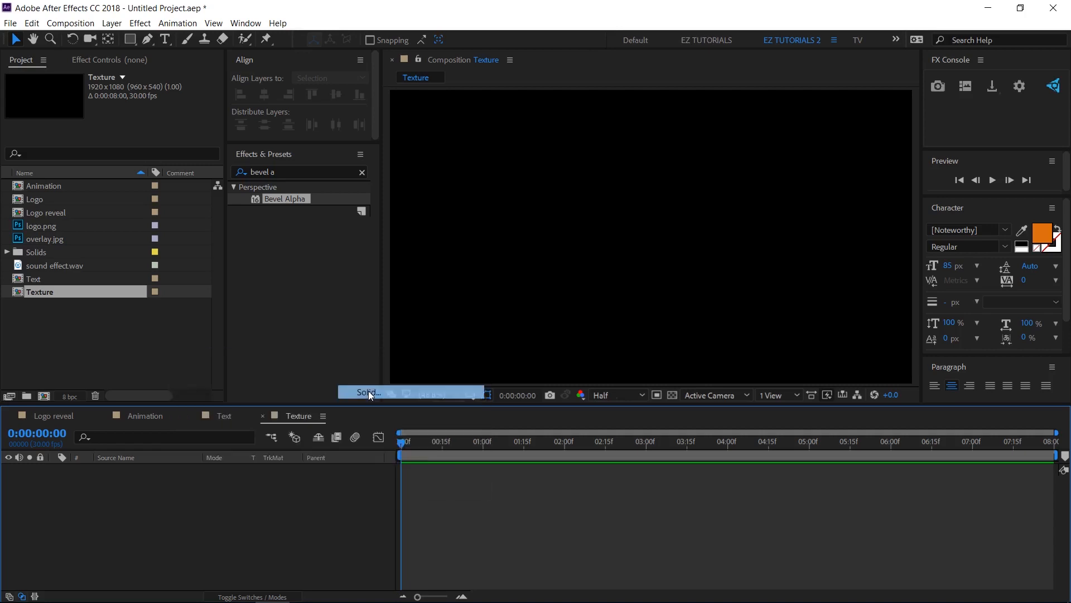
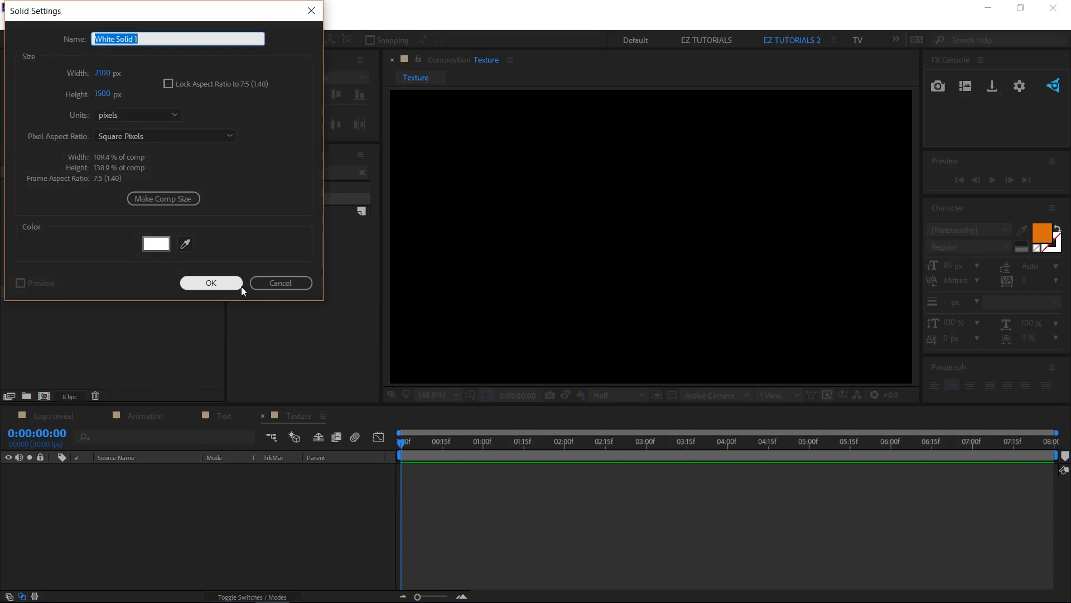
click(211, 282)
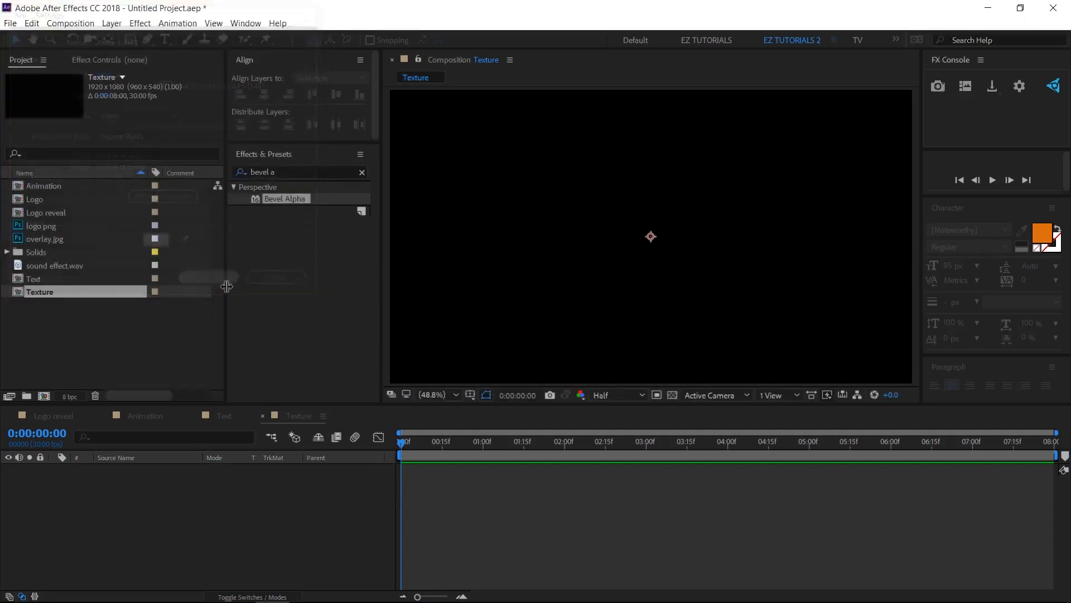
Step: Apply the Venetian Blinds transition effect to the white solid with Transition Completion 11% and Width 238
click(295, 171)
drag(294, 172, 247, 175)
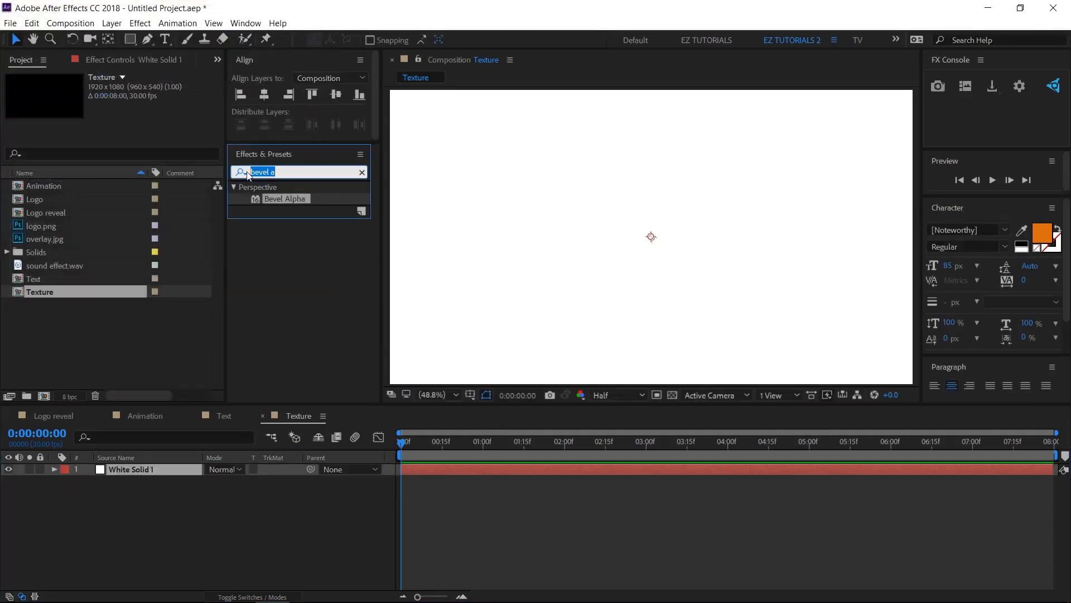
text(vene)
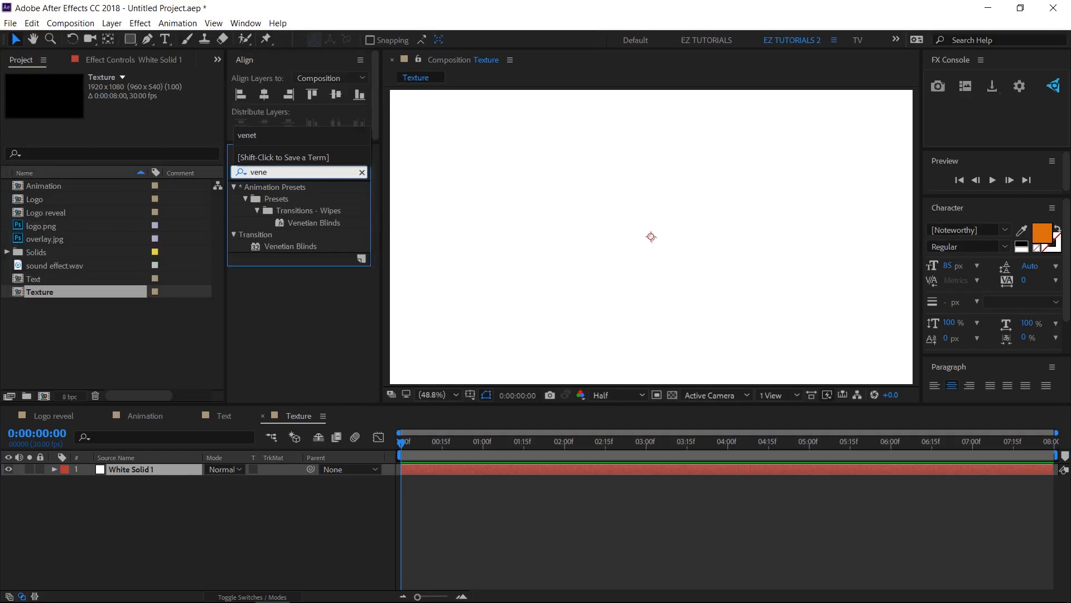
drag(287, 247, 151, 467)
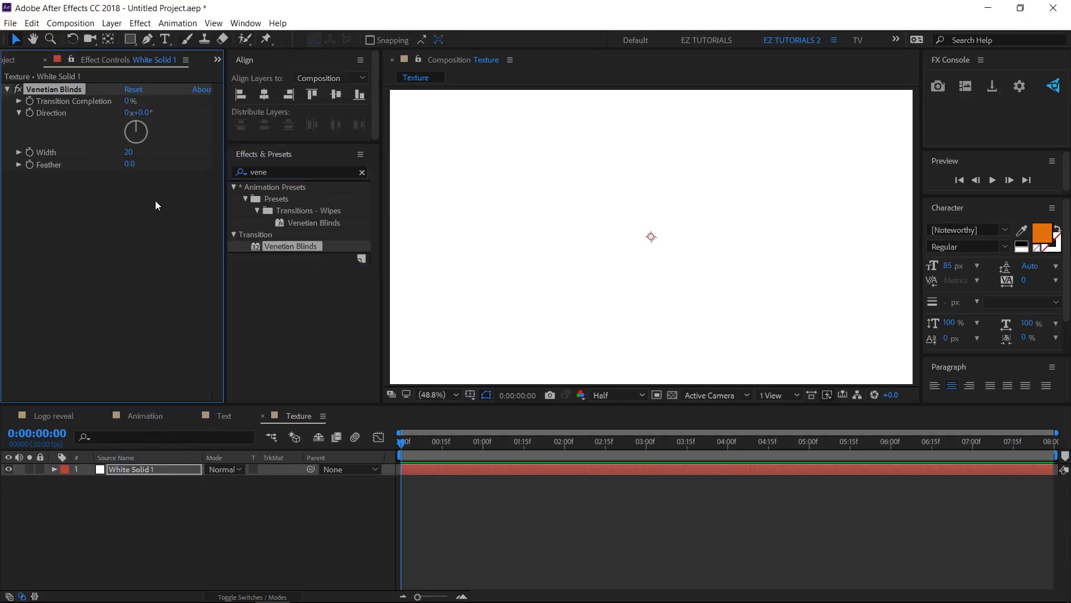
click(128, 101)
text(11)
key(Tab)
text(238)
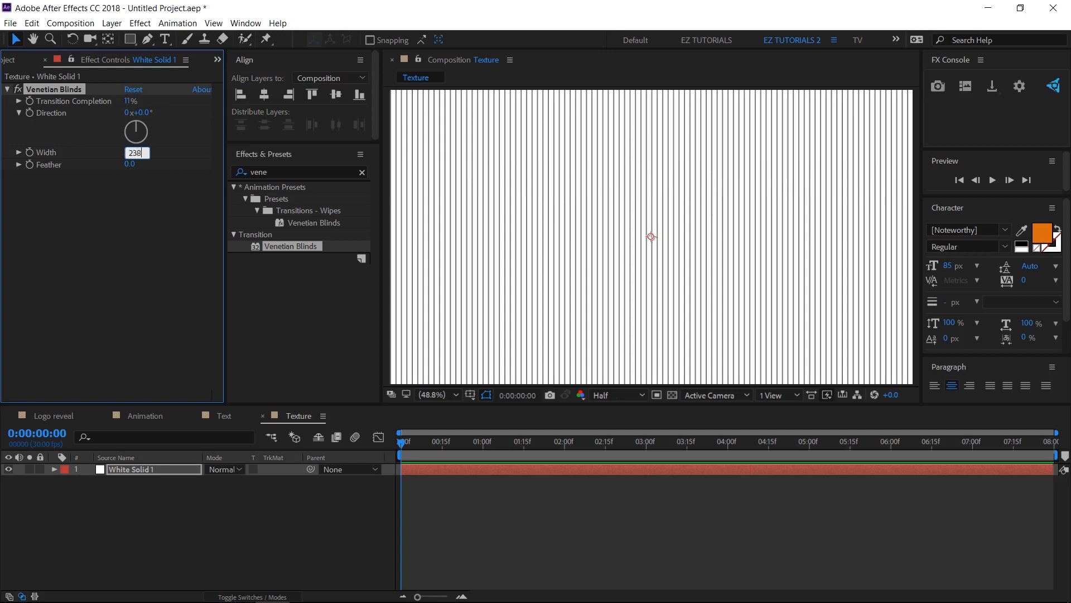
key(Return)
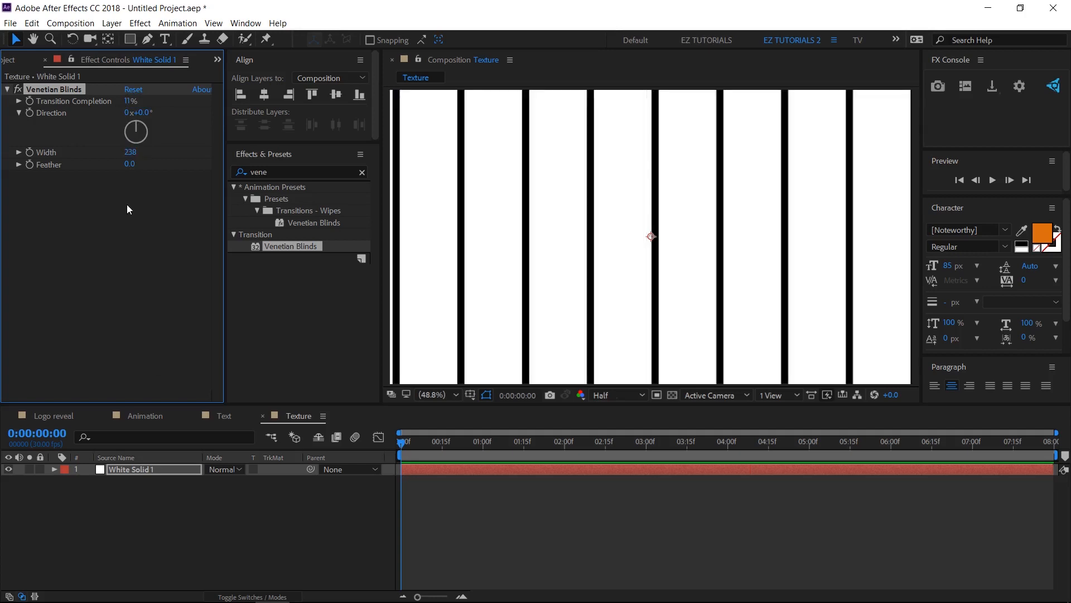
Step: Duplicate the Venetian Blinds effect on the white solid and set the copy's Direction to 90° and Width to 247
key(ctrl+d)
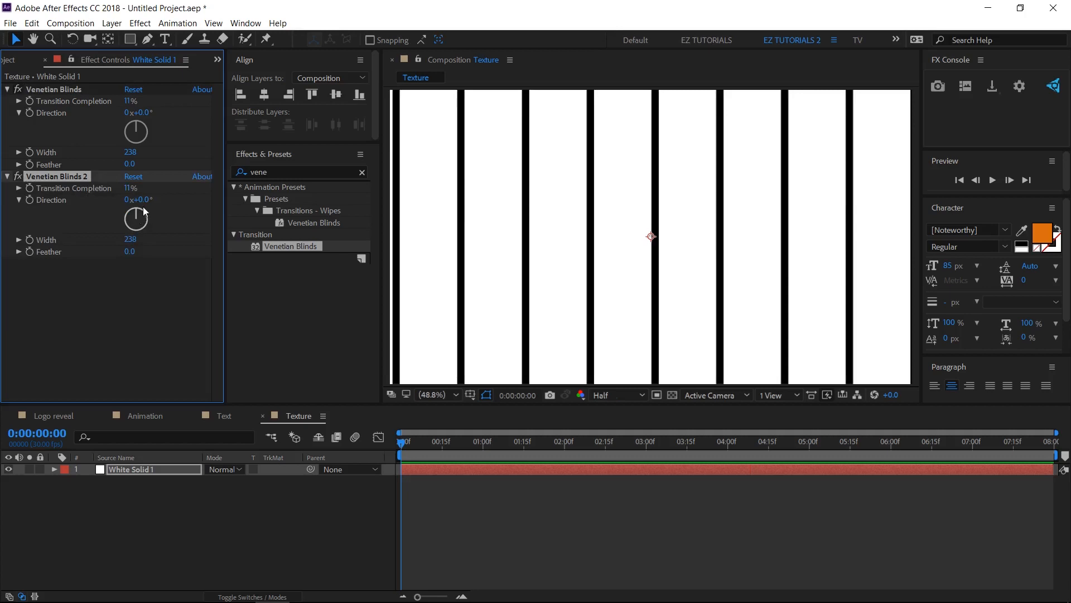
click(142, 199)
text(90)
key(Return)
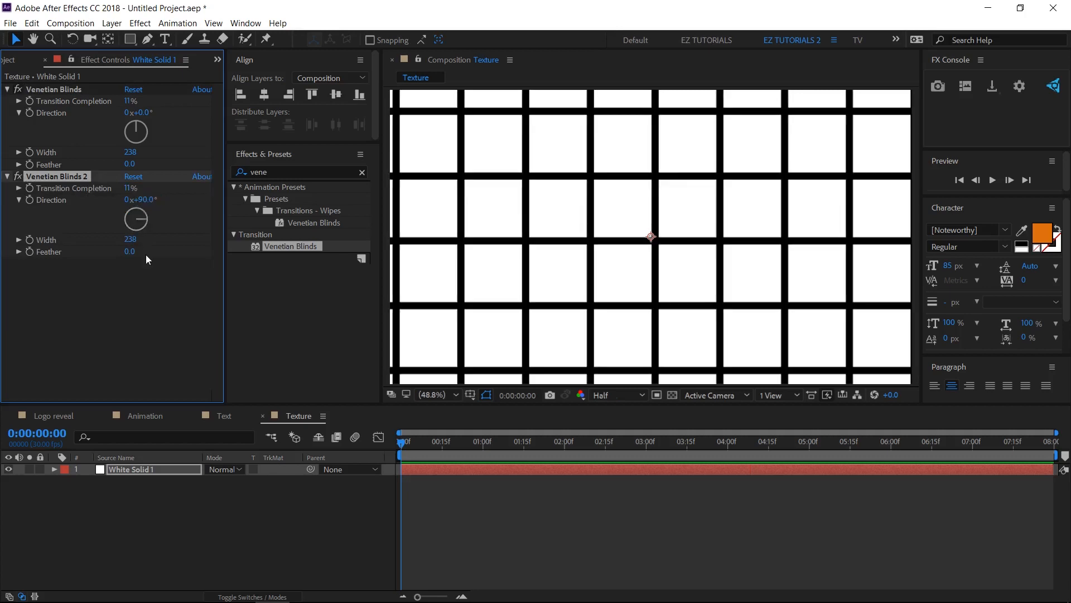
click(131, 240)
text(247)
key(Return)
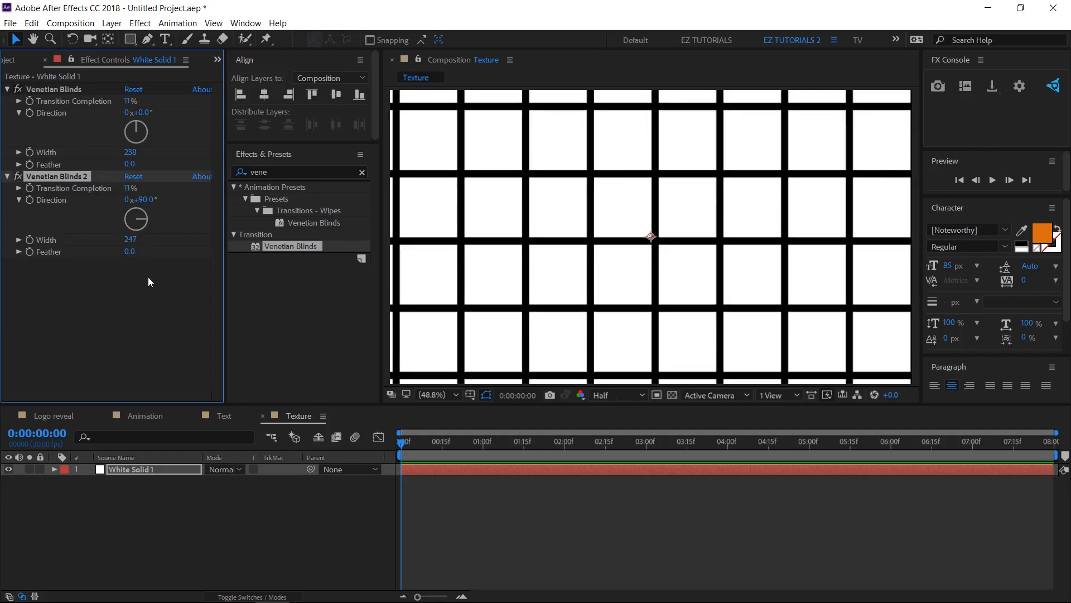
Step: Rotate the white solid layer in the Texture composition to -16°
click(166, 468)
key(r)
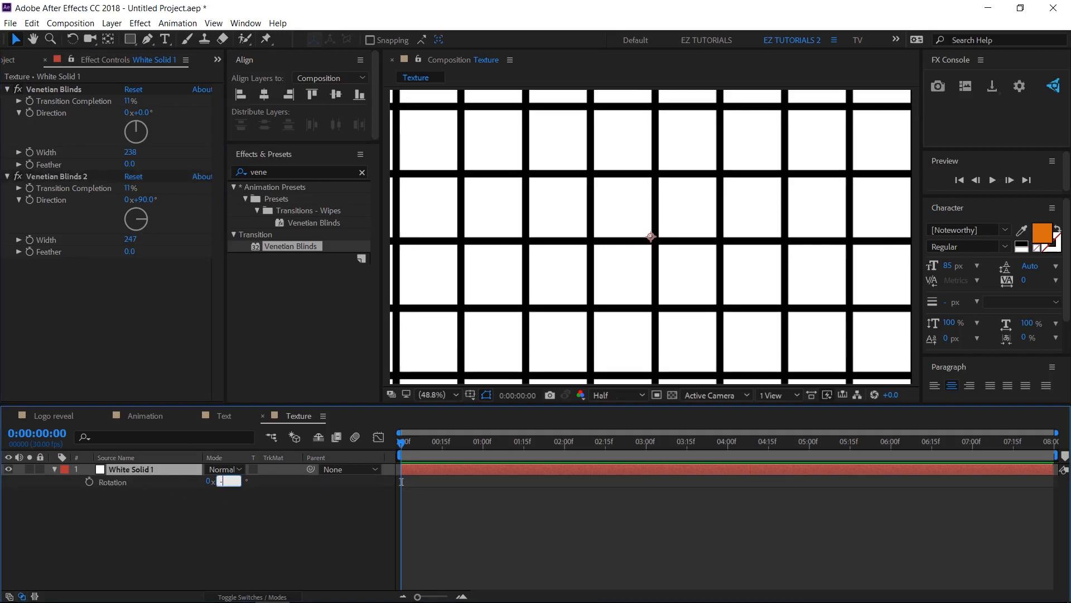
text(-16)
key(Return)
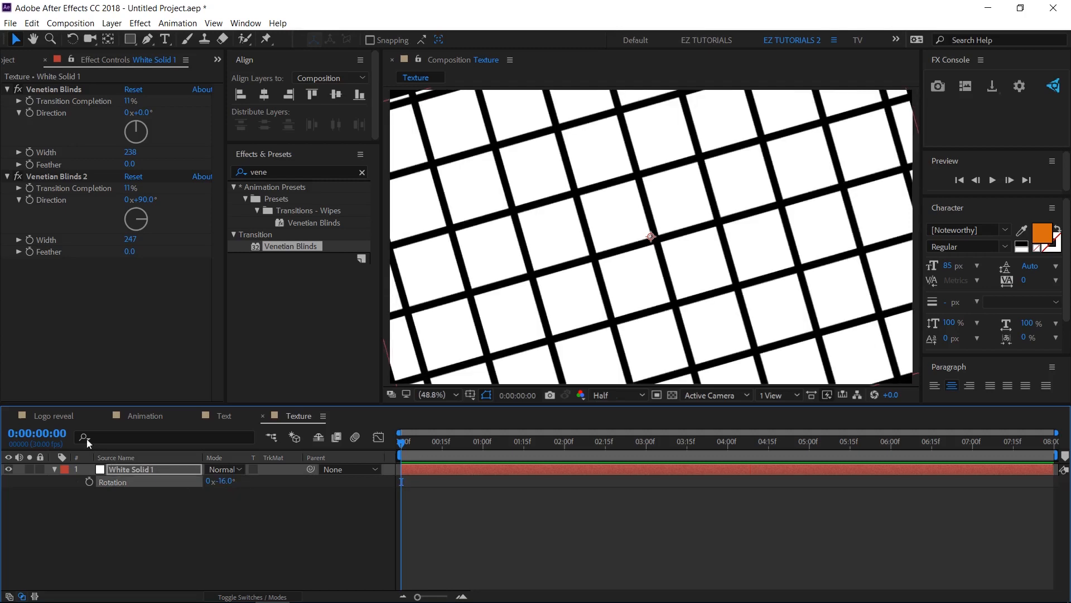
Step: Place the Texture composition in the Logo reveal composition directly below the hidden top Animation layer
click(62, 417)
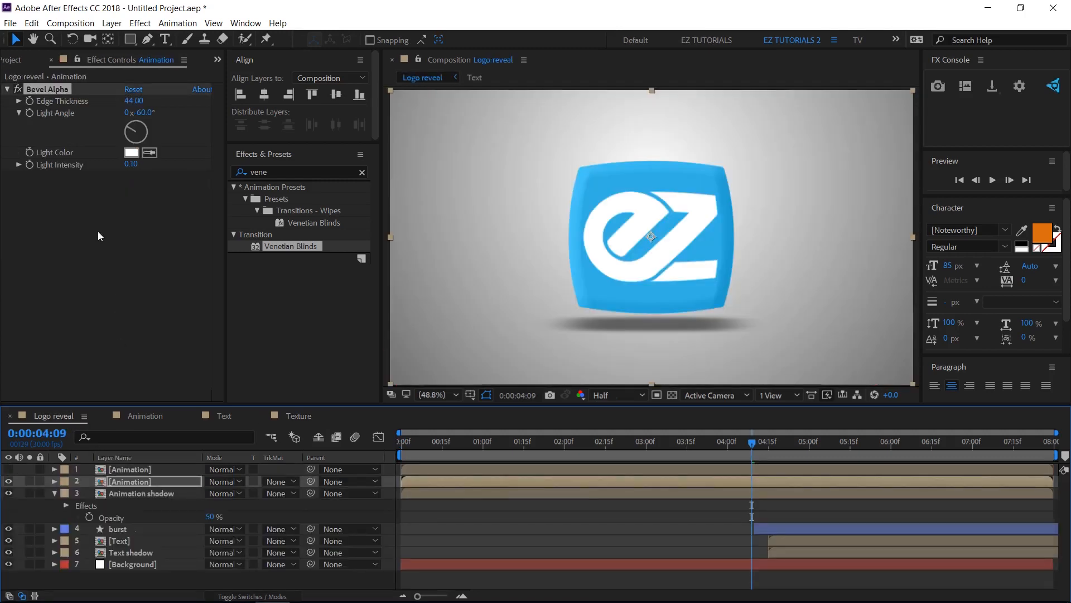
click(12, 61)
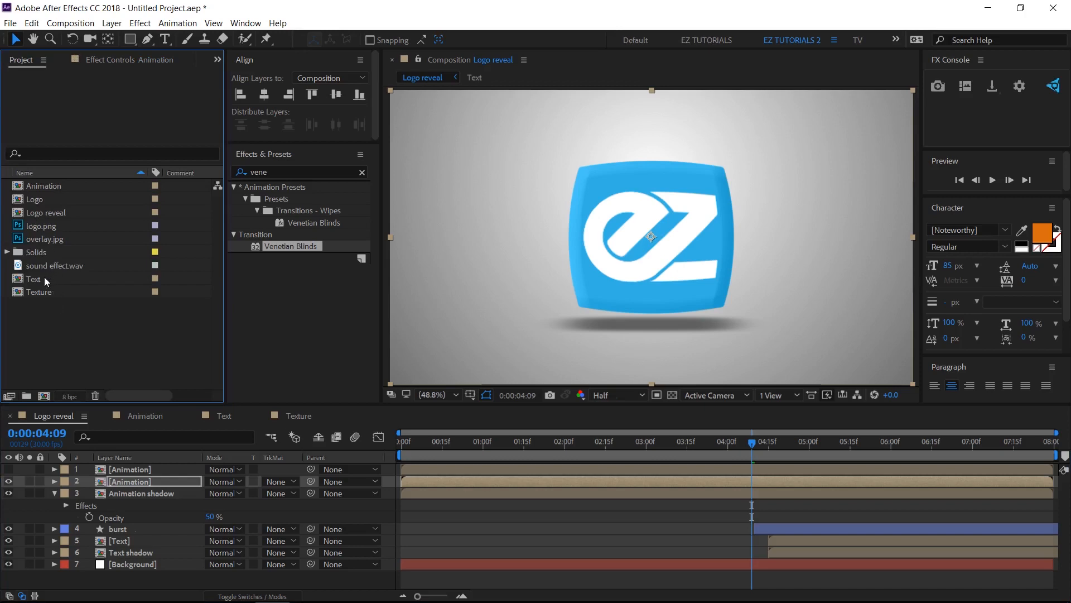
drag(32, 291, 67, 480)
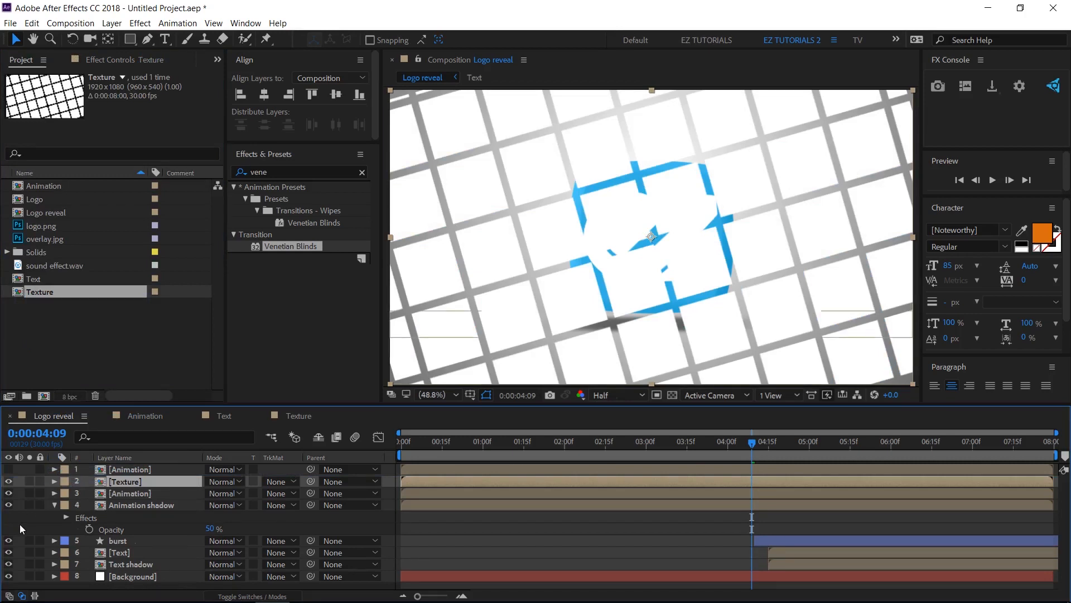
click(55, 506)
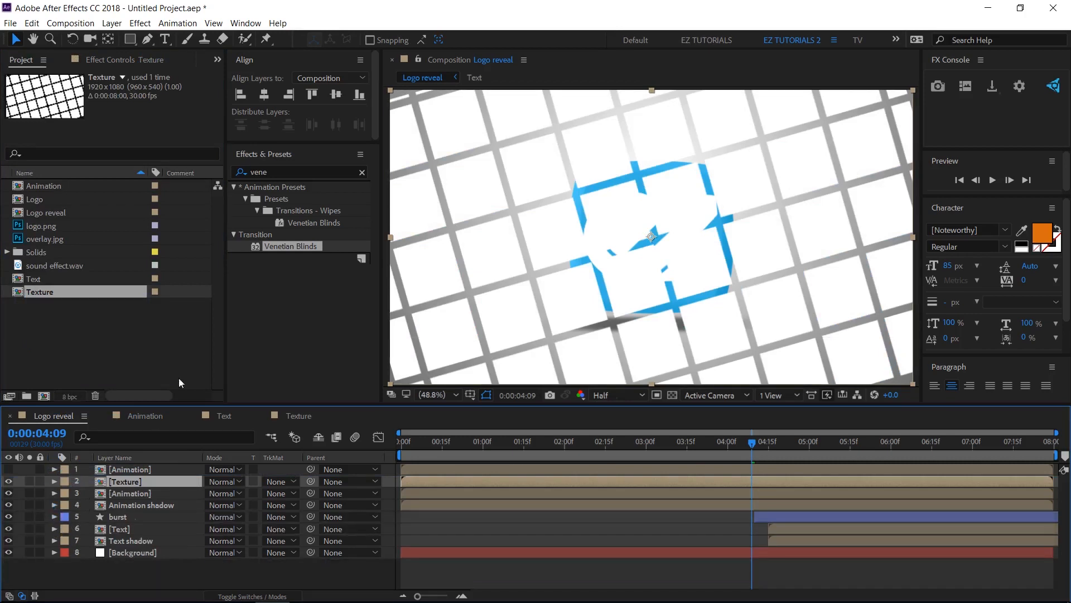
Step: Apply the Turbulent Displace effect to the Texture layer with Amount 53 and Size 23
click(245, 174)
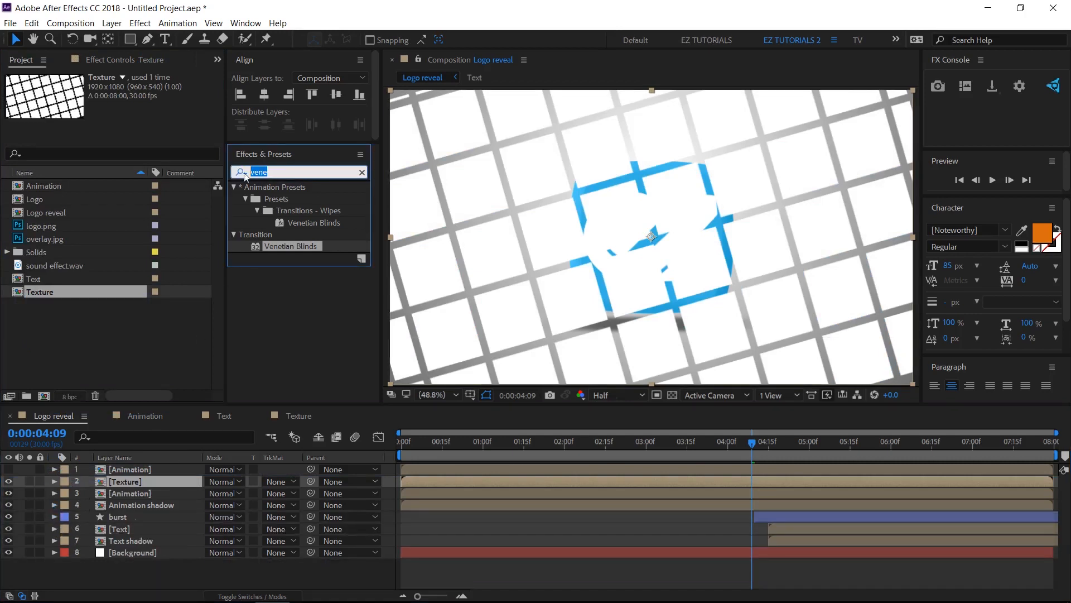
text(turbulent d)
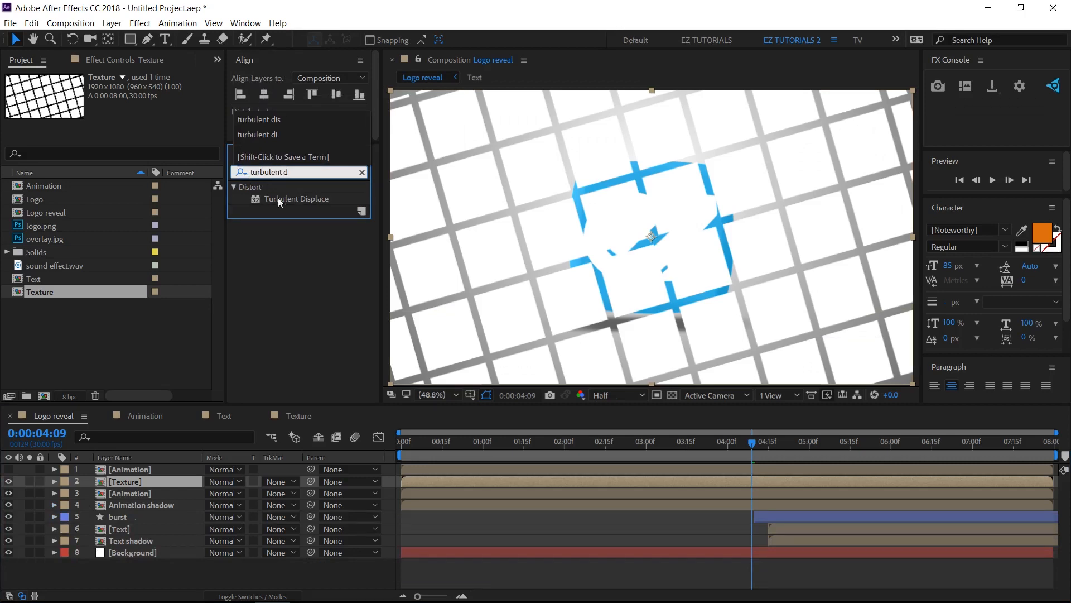
drag(296, 200, 134, 481)
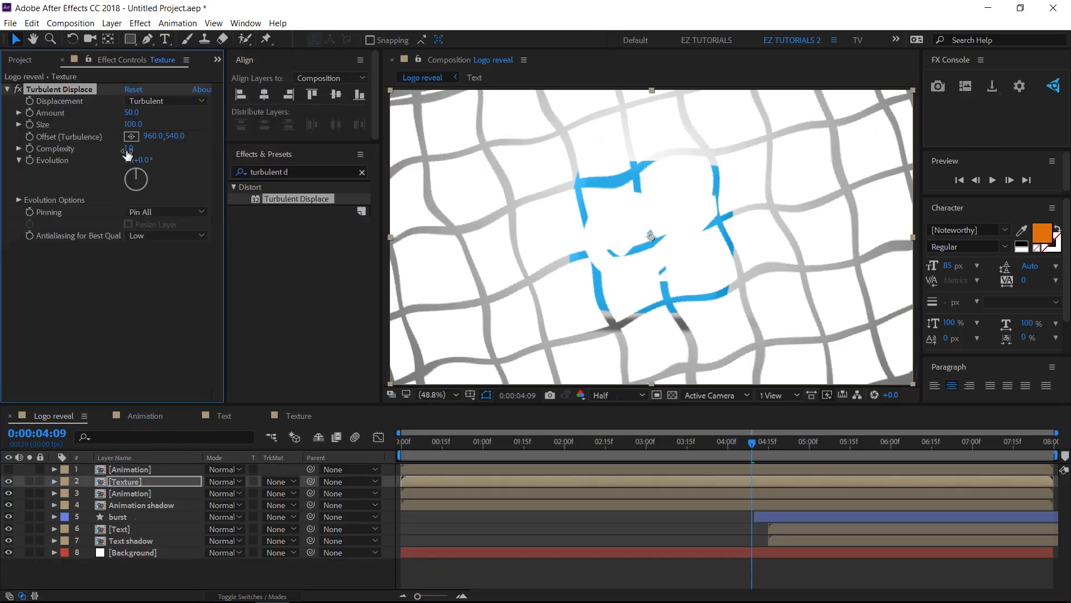
click(128, 113)
text(53)
key(Tab)
text(23)
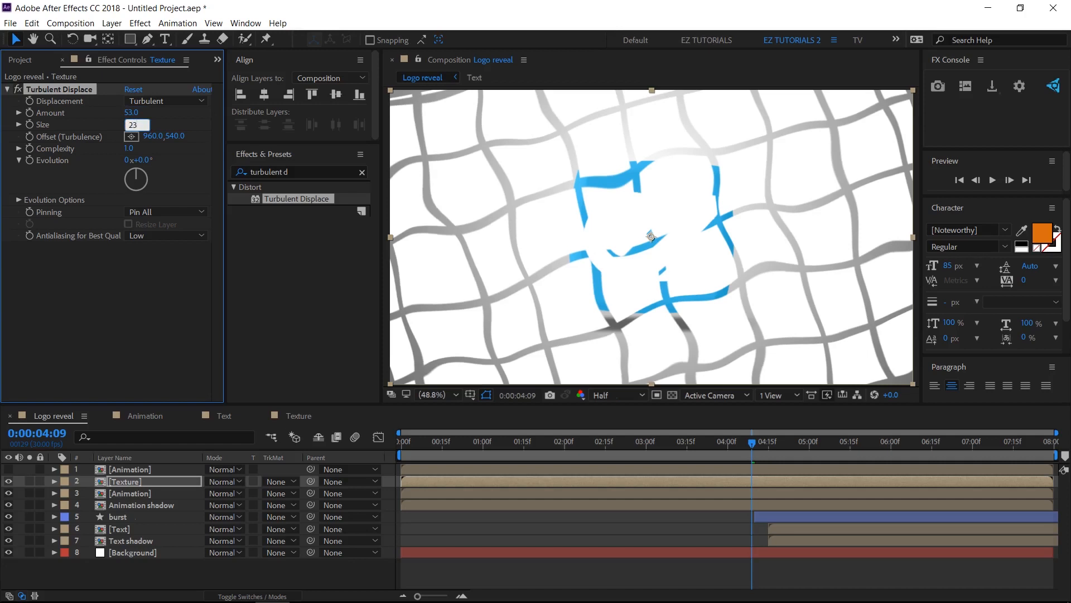
key(Return)
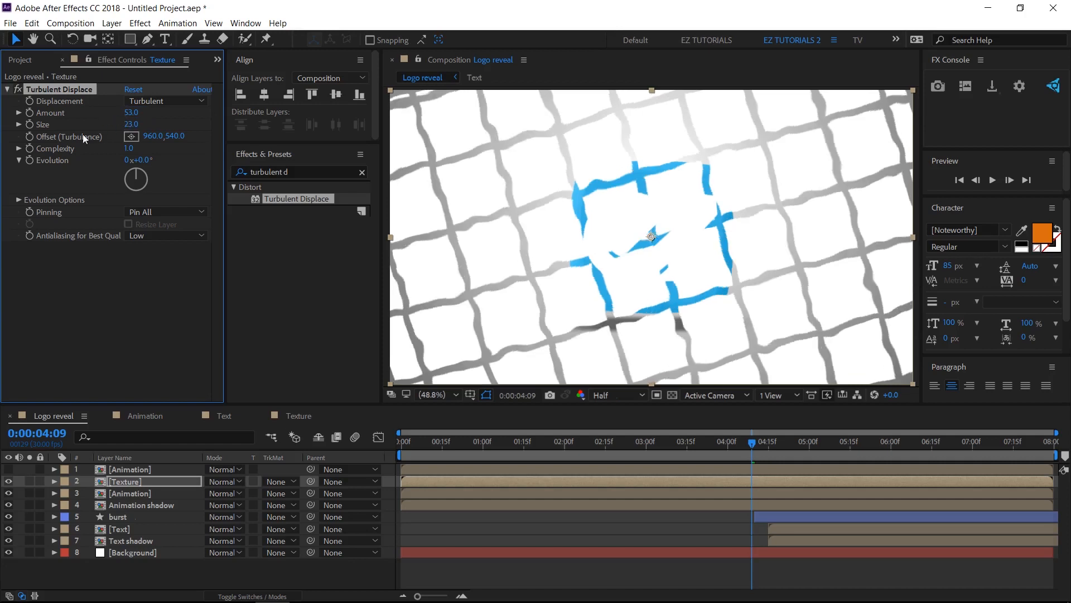
Step: Add the expression time*50 to the Evolution property of the Texture layer's Turbulent Displace effect
alt+click(29, 159)
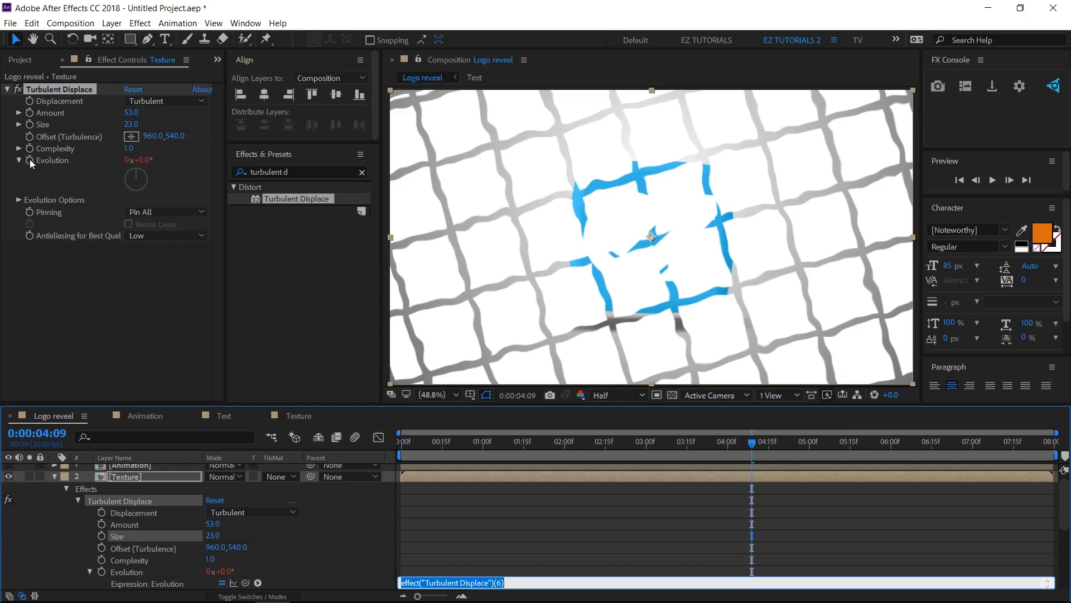
text(time*50)
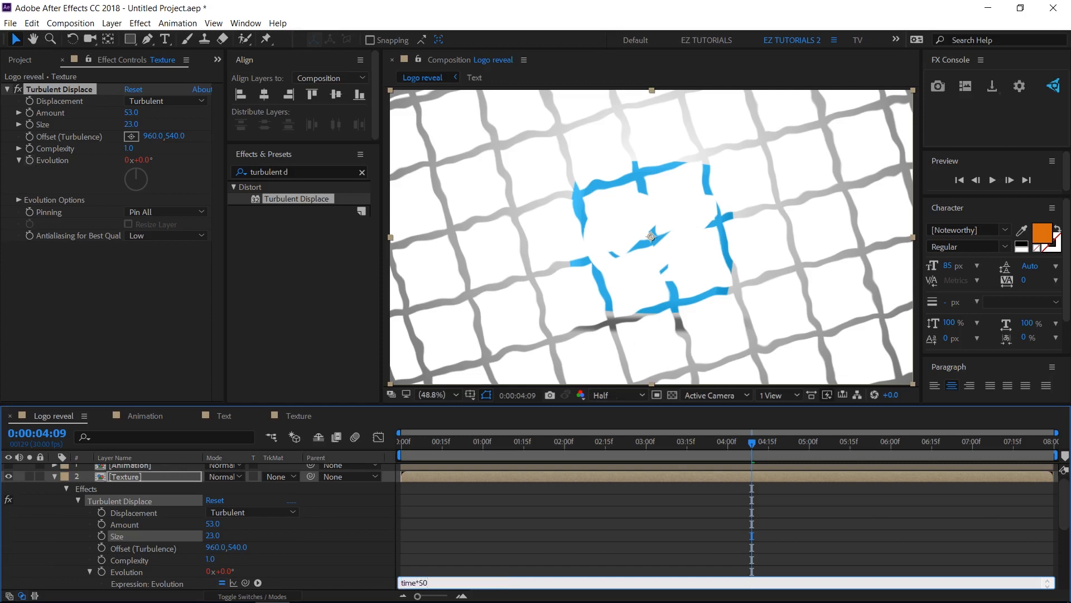
click(361, 558)
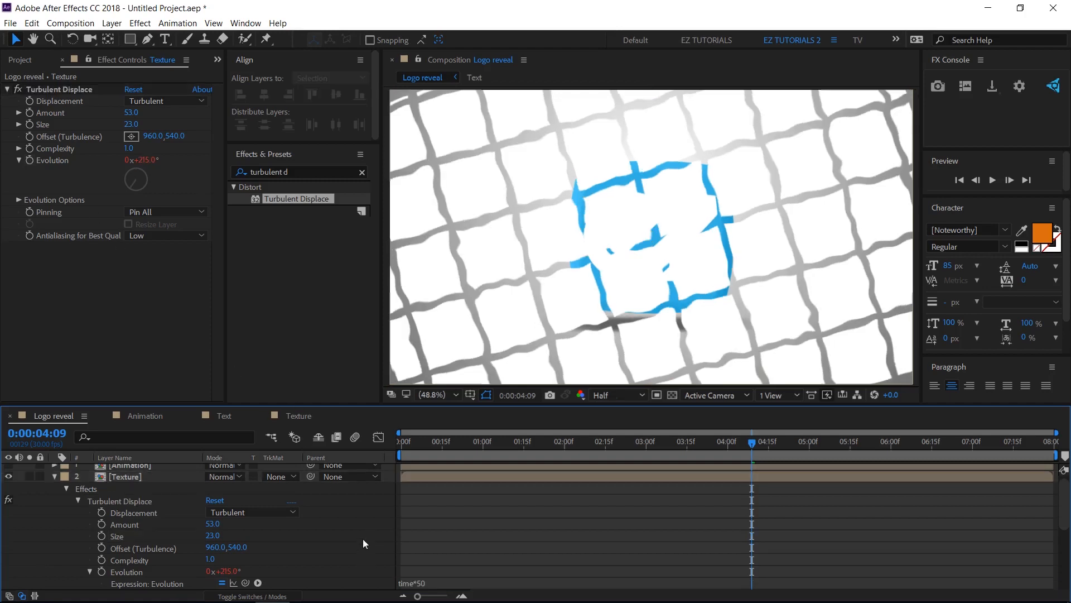
Step: Apply the Linear Wipe transition effect to the Texture layer with Transition Completion 45%, Wipe Angle -39° and Feather 4
click(361, 172)
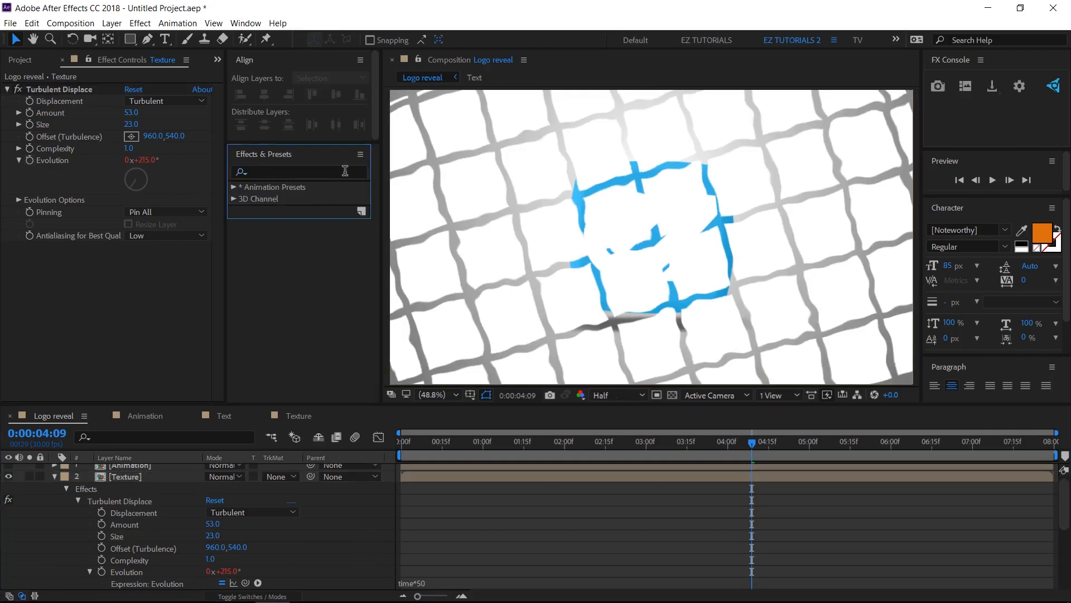
click(341, 171)
text(linear w)
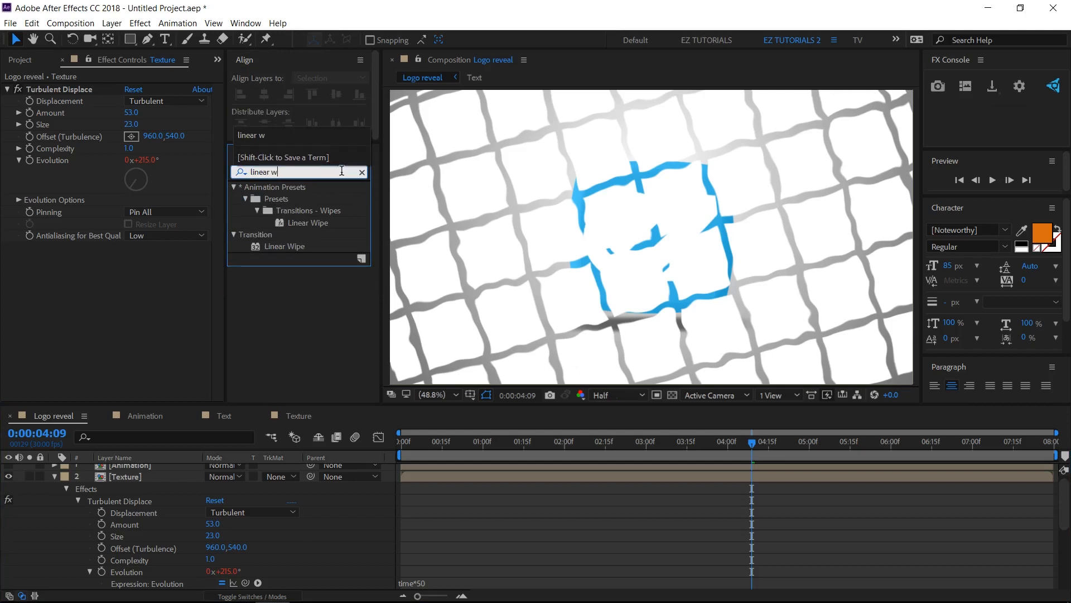
drag(276, 249, 120, 270)
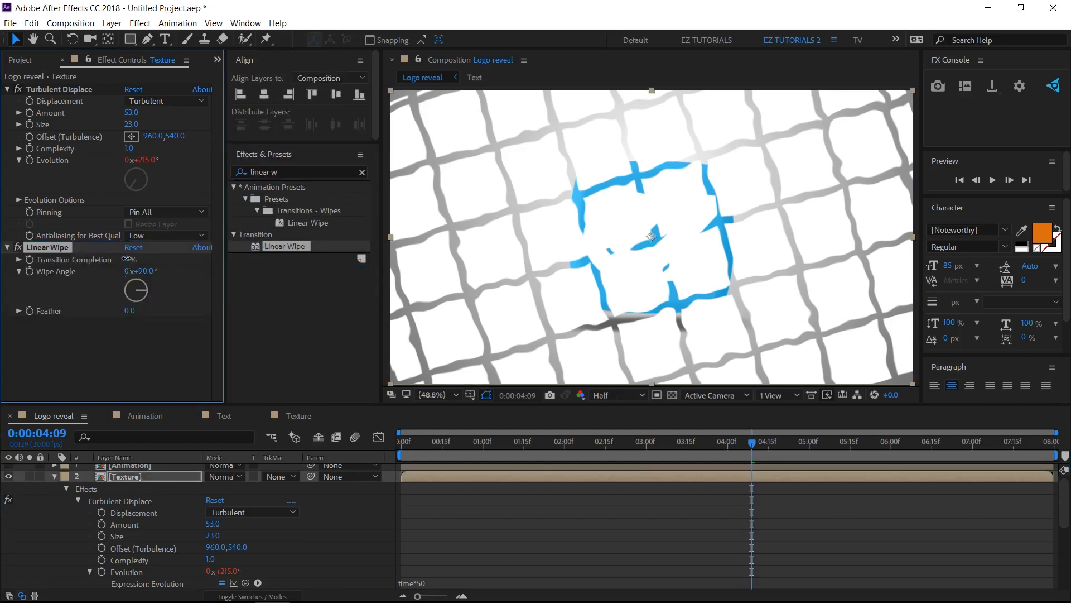
text(45)
key(Tab)
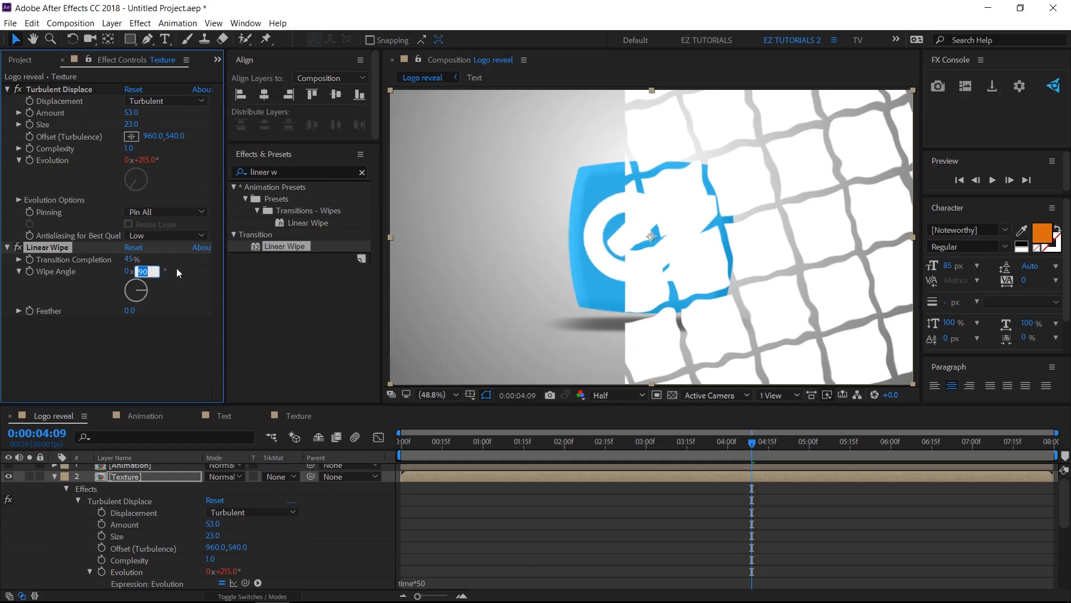
text(-39)
key(Return)
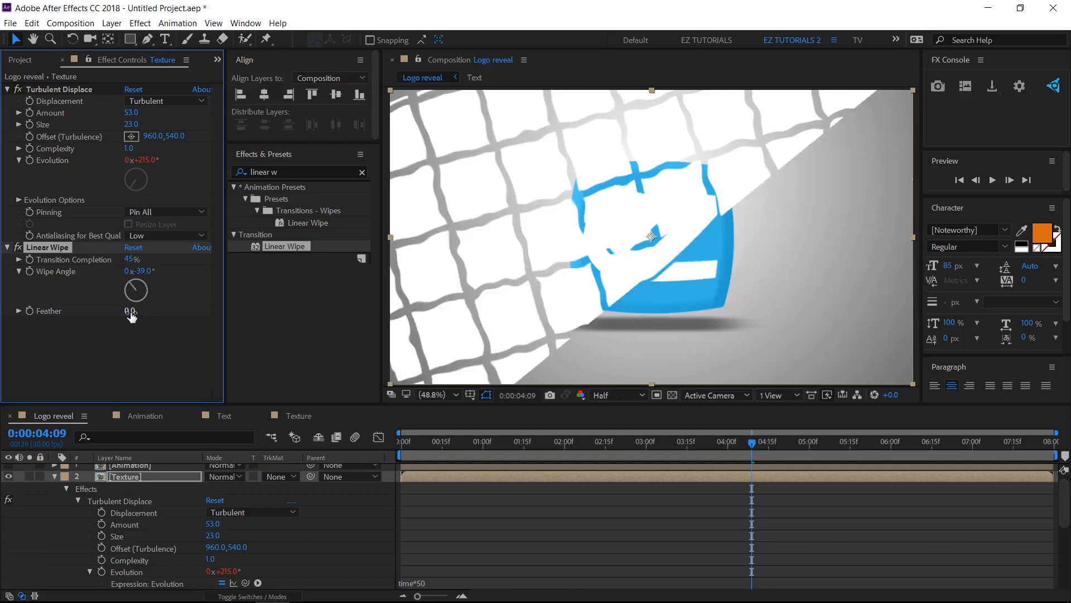
click(131, 312)
Step: Apply the CC Lens effect to the Texture layer with Size 25 and Convergence -200
click(291, 173)
text(cc le)
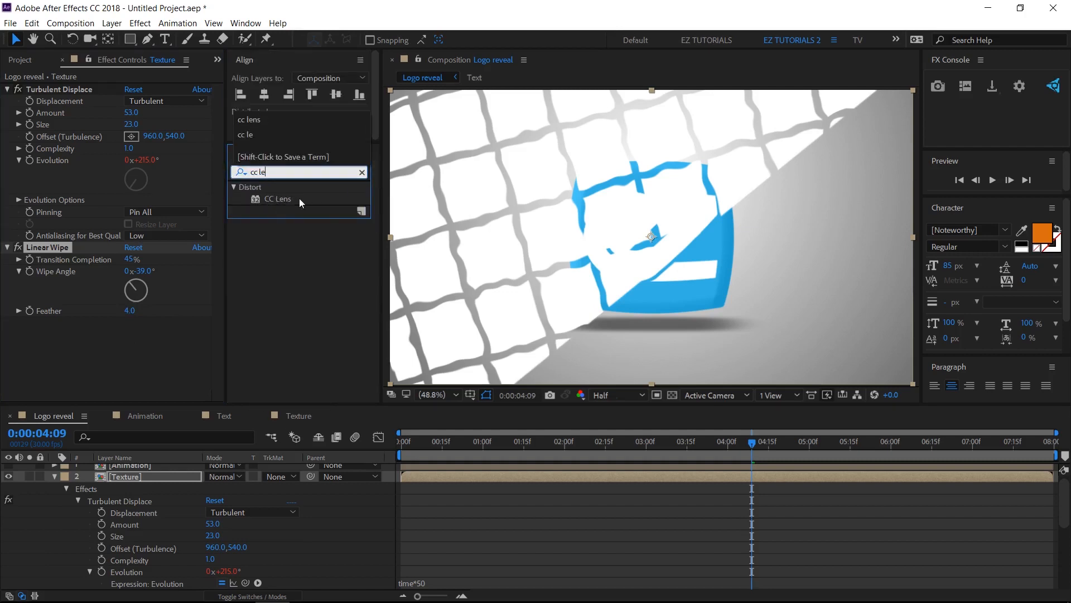
drag(299, 198, 142, 332)
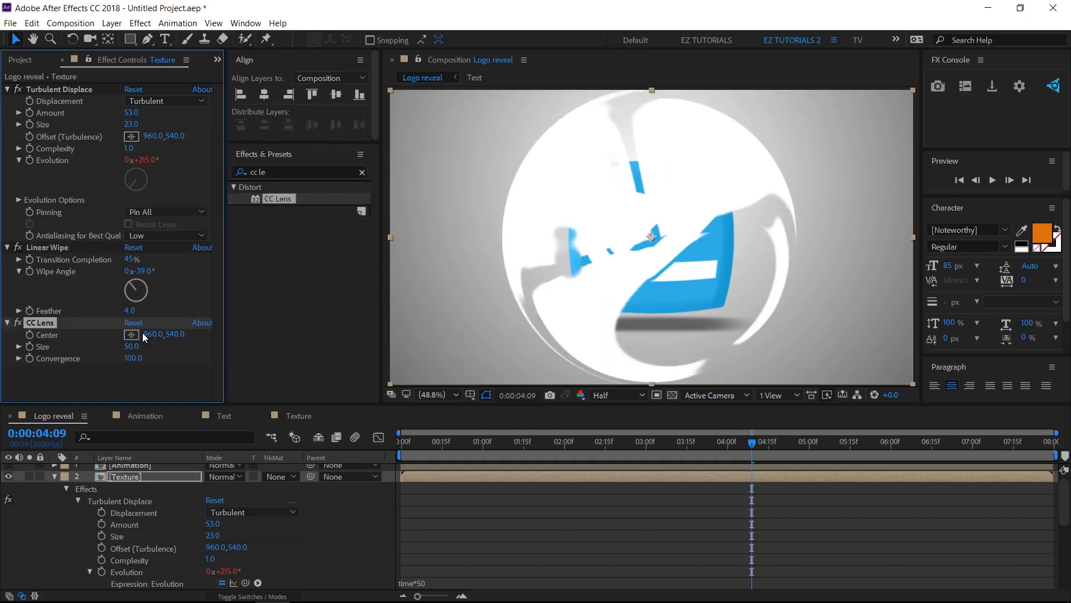
click(132, 346)
text(25)
key(Return)
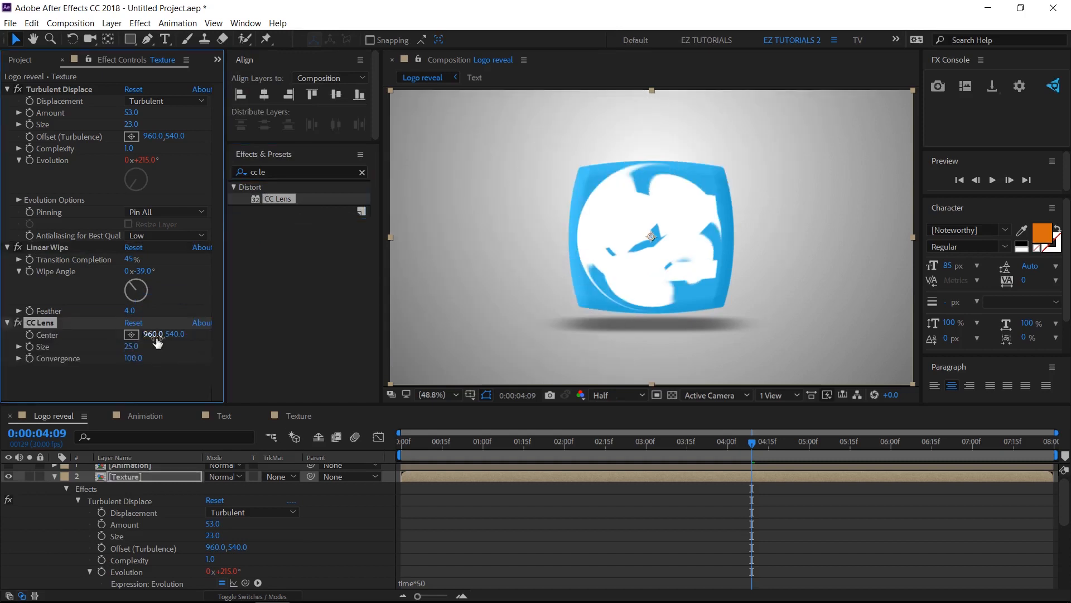
click(133, 358)
text(-200)
key(Return)
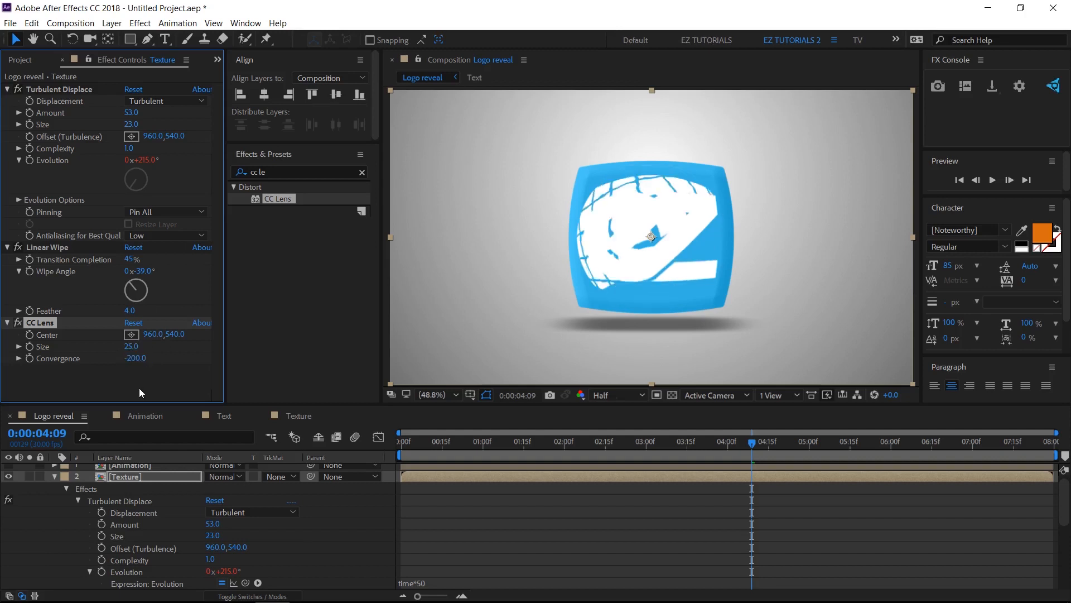
Step: Set the Texture layer's track matte to Alpha Matte using the Animation layer above it
click(54, 477)
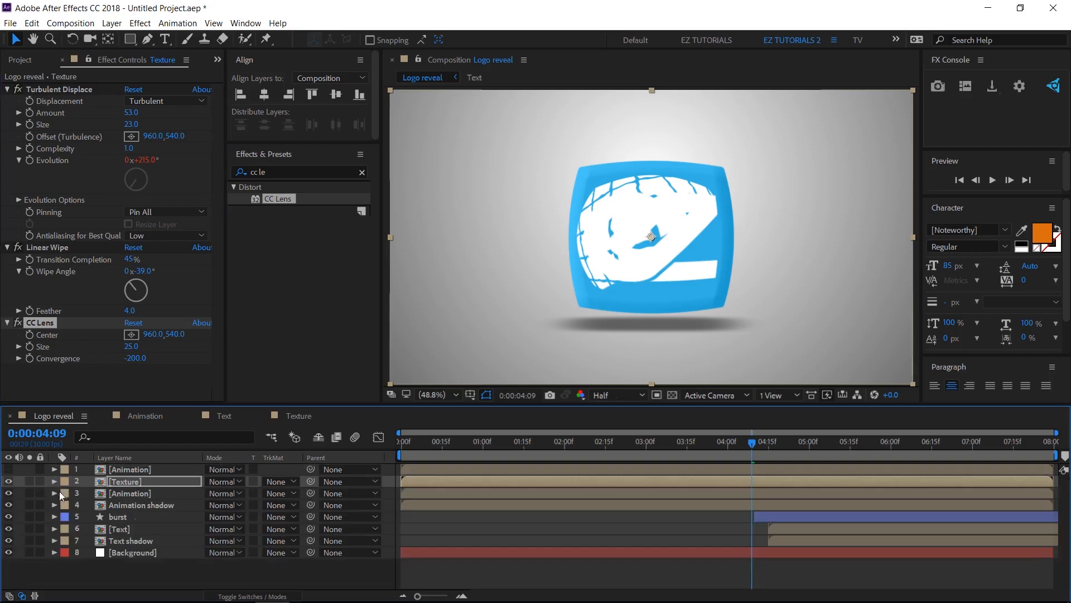
click(276, 483)
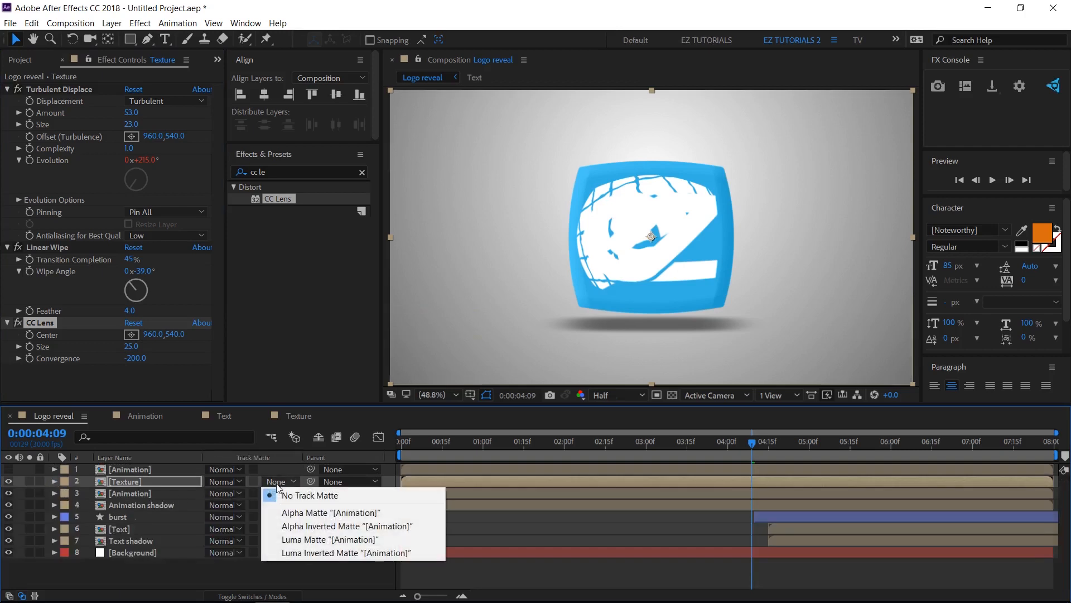
click(305, 514)
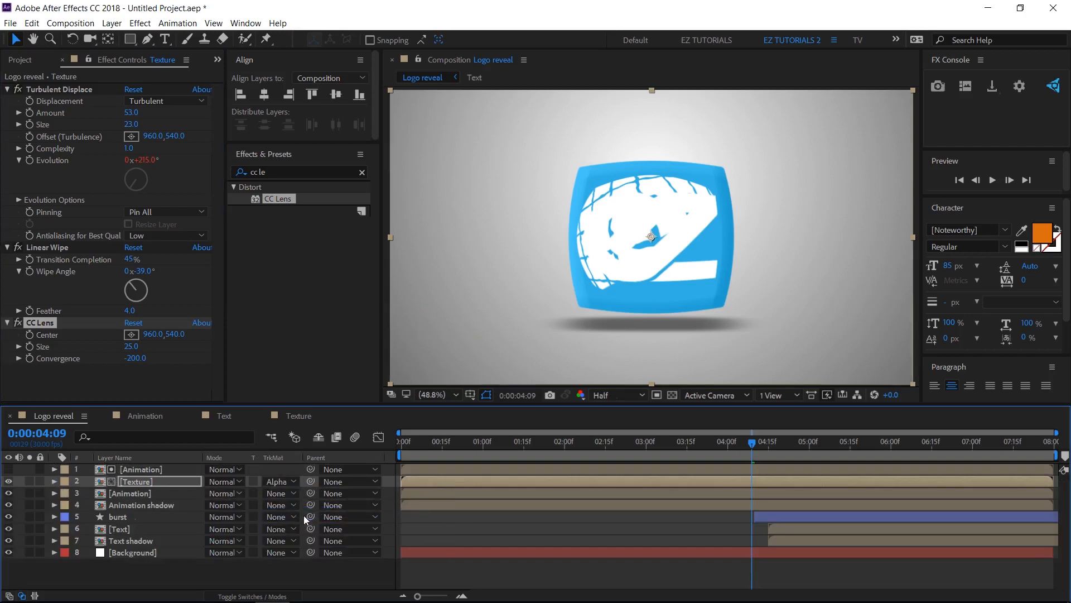
Step: Set the opacity of the Texture layer to 80% and of the top Animation matte layer to 16%
ctrl+click(150, 472)
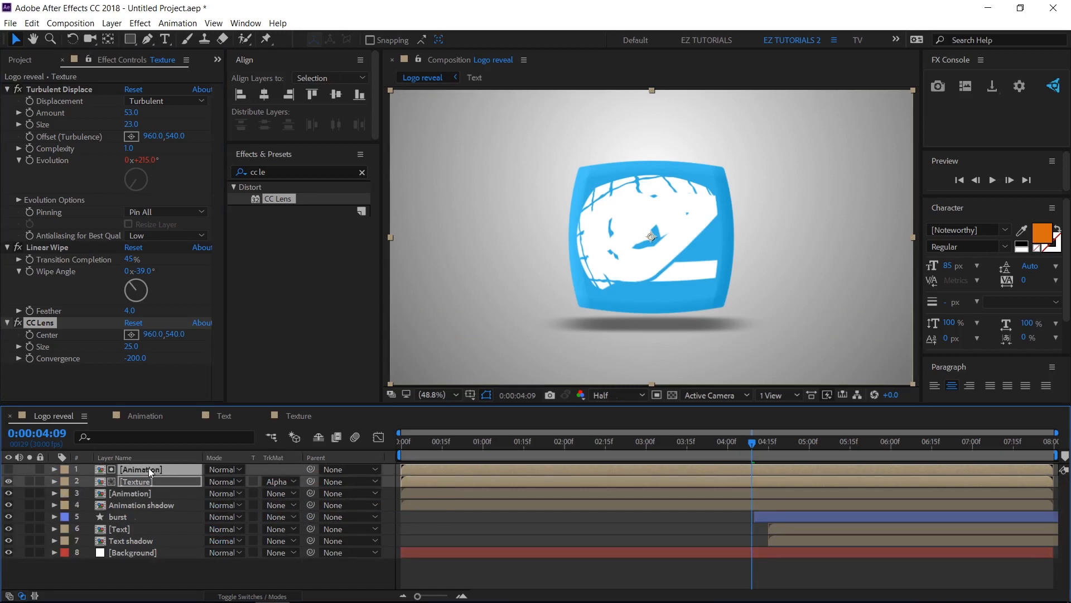
key(t)
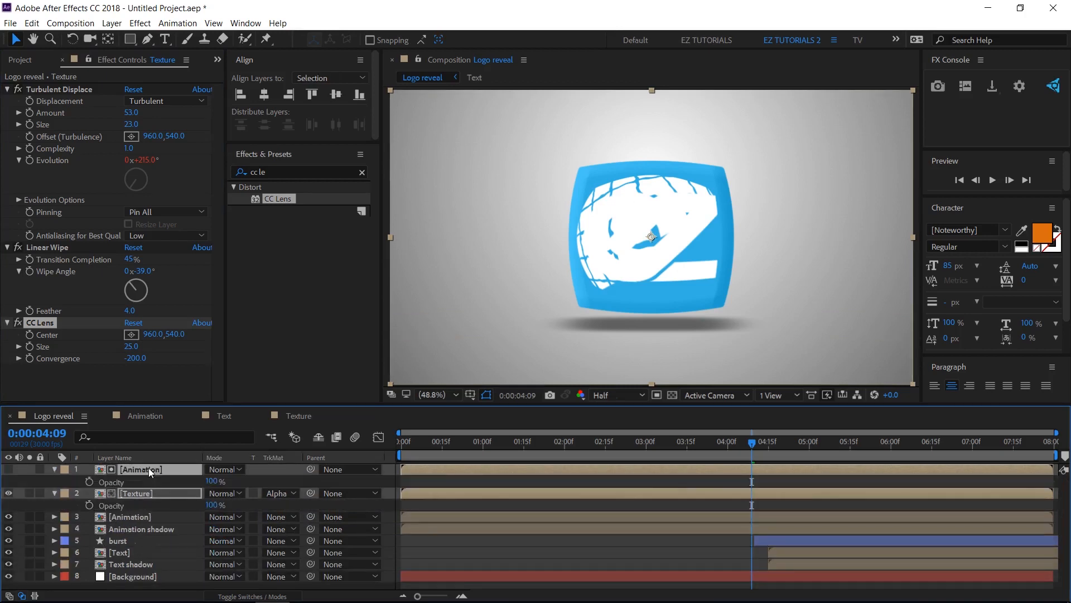
click(233, 507)
click(214, 505)
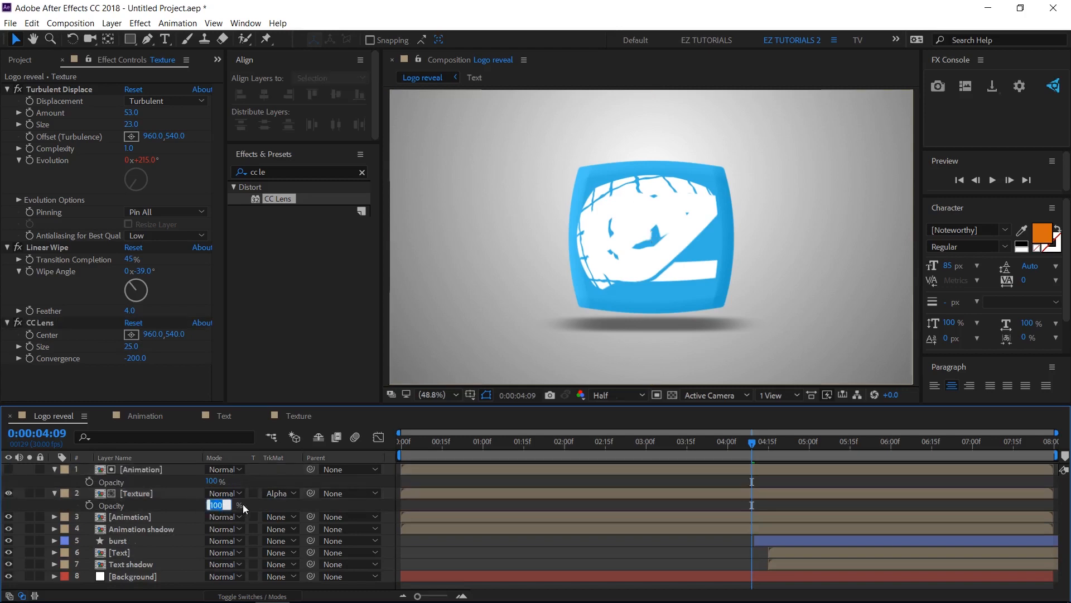
text(80)
key(Return)
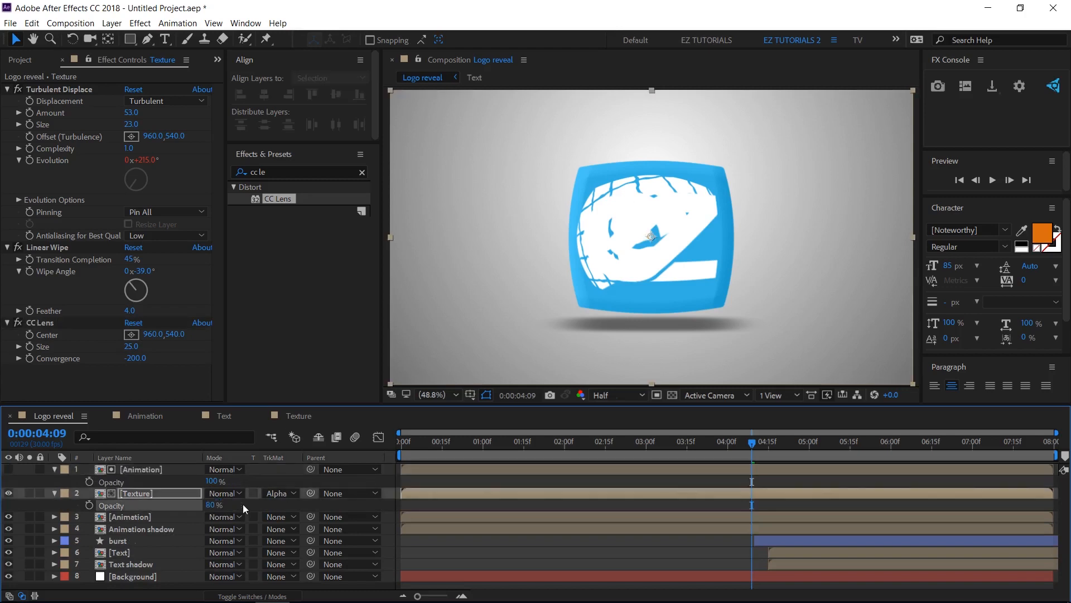
click(215, 481)
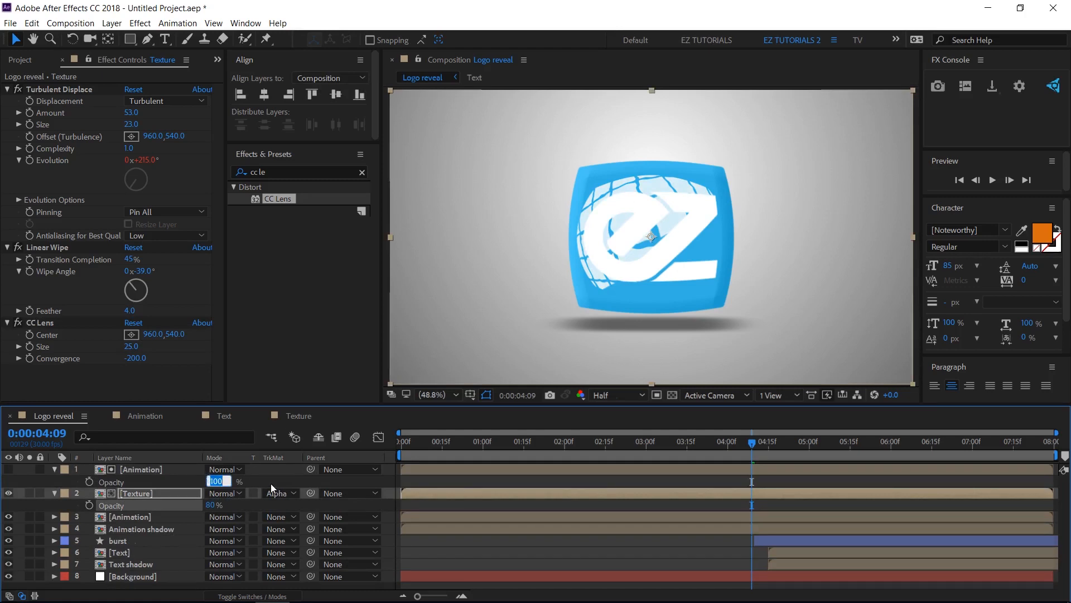
text(16)
key(Return)
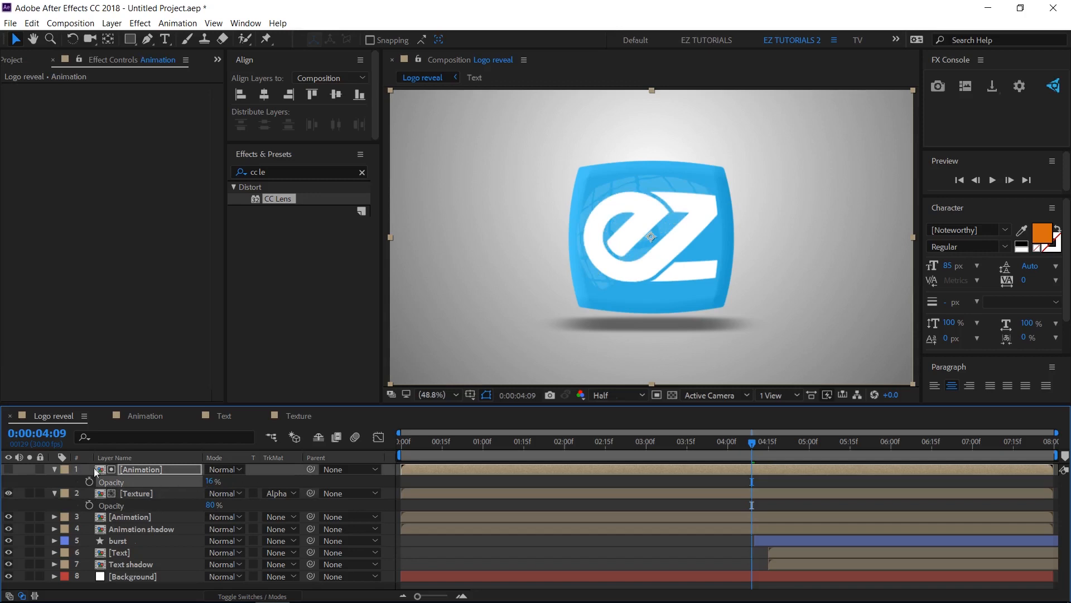
Step: Collapse the revealed Opacity properties of the top Animation matte layer and the Texture layer
key(F2)
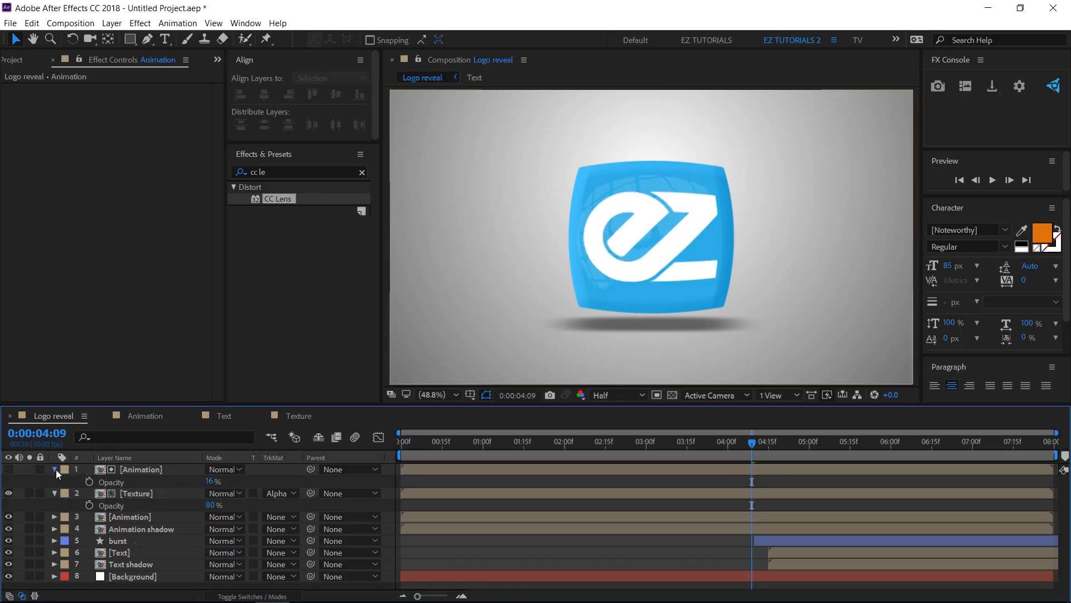
click(56, 469)
click(55, 480)
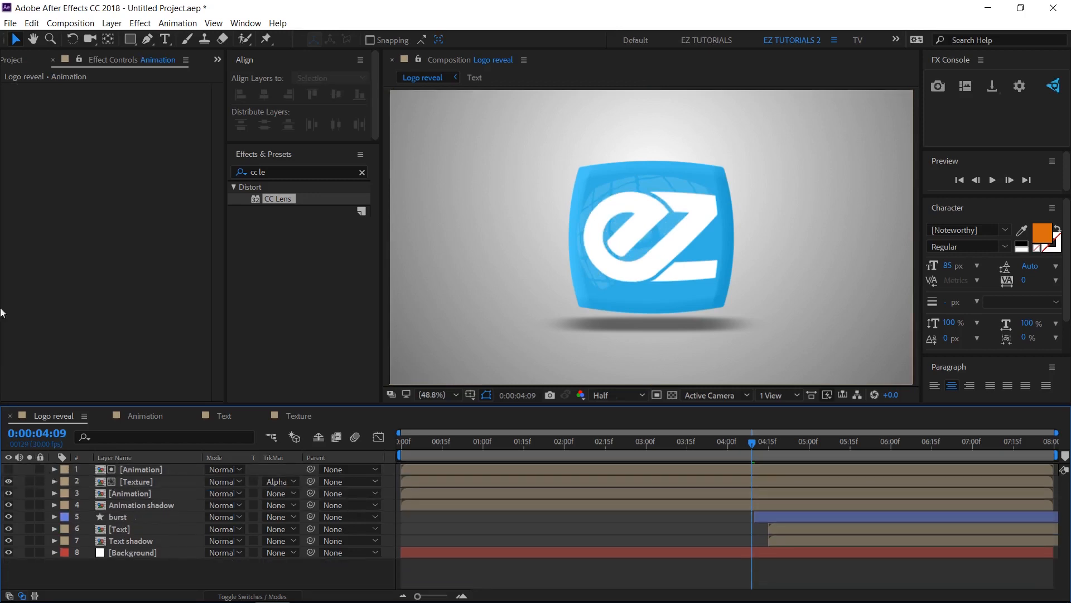
Step: Add overlay.jpg as the topmost layer of the Logo reveal composition and set its blending mode to Screen
click(3, 61)
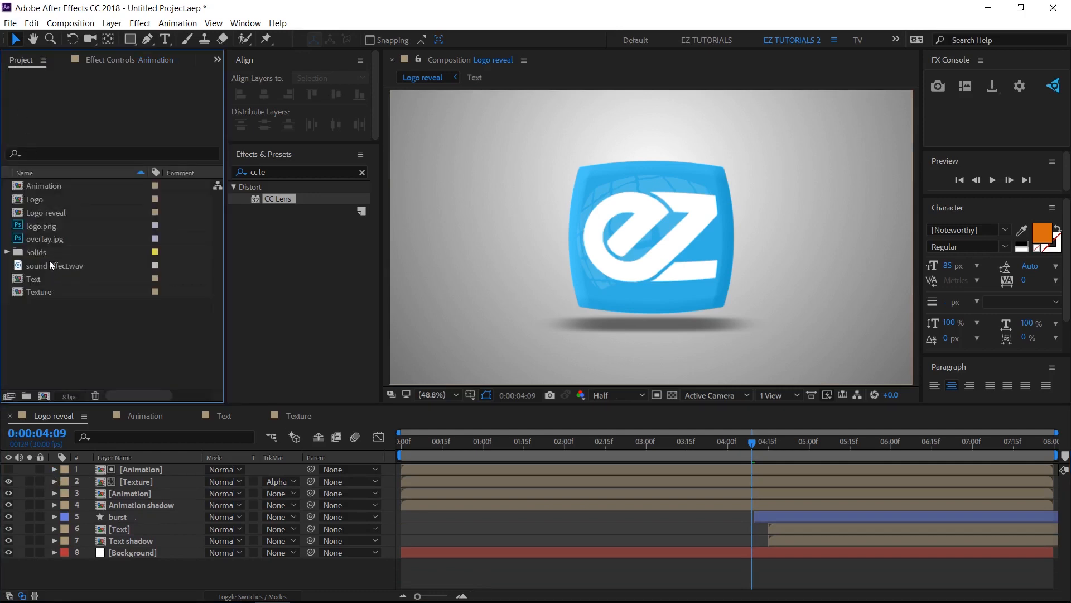
drag(45, 239, 86, 465)
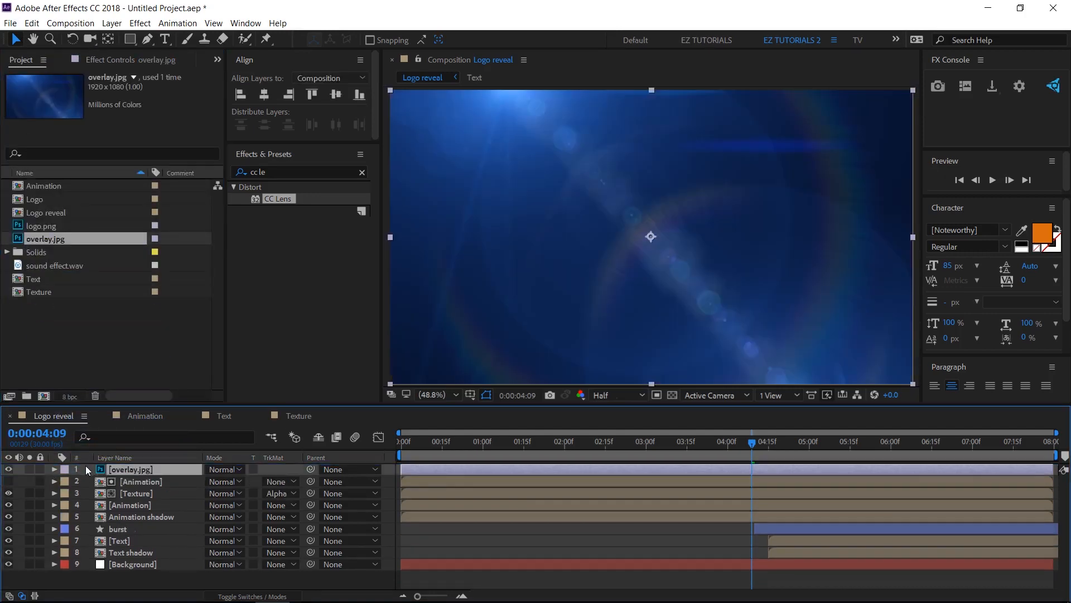
click(230, 470)
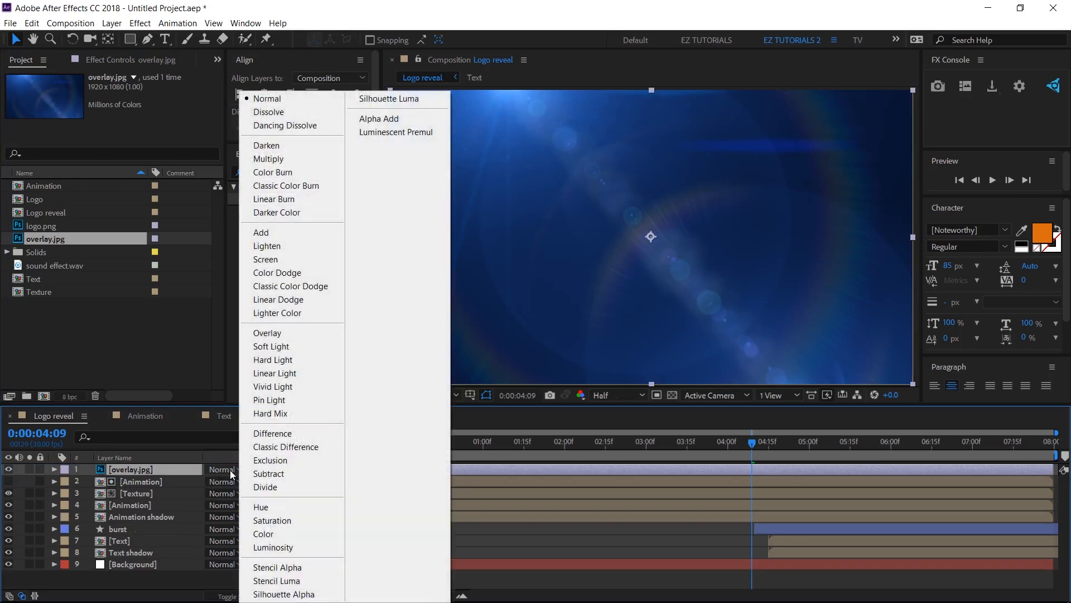
click(293, 259)
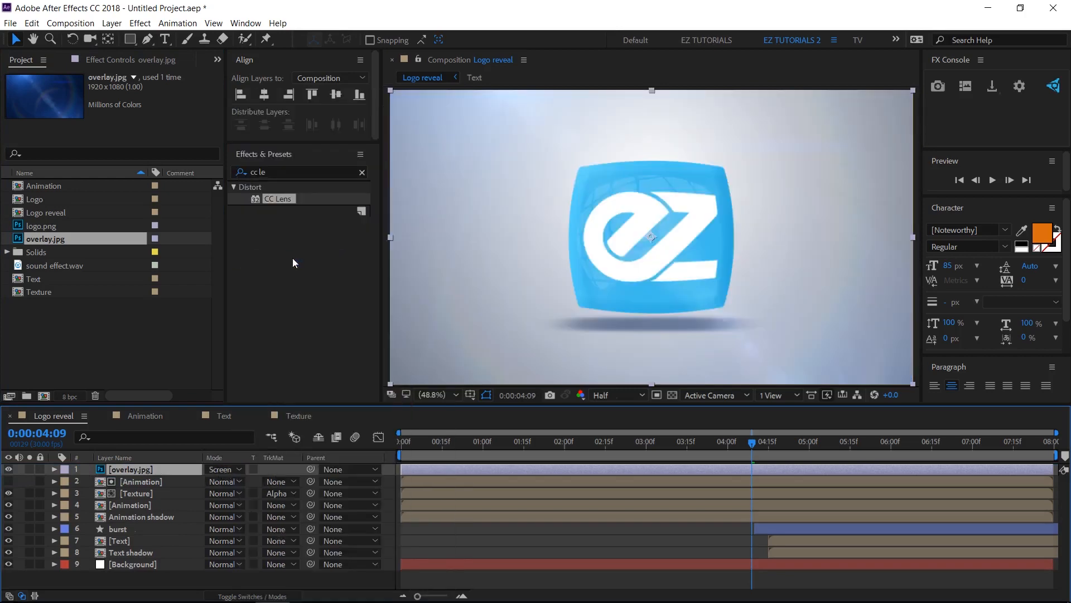
Step: Create a new adjustment layer above the overlay.jpg layer in the Logo reveal composition
right_click(107, 578)
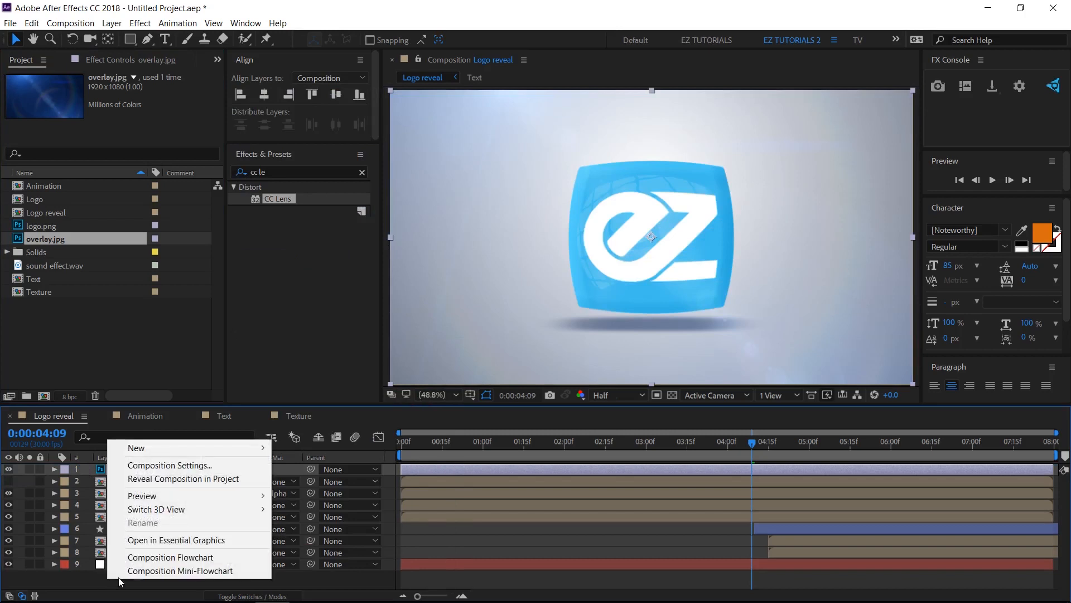
mouse_move(144, 450)
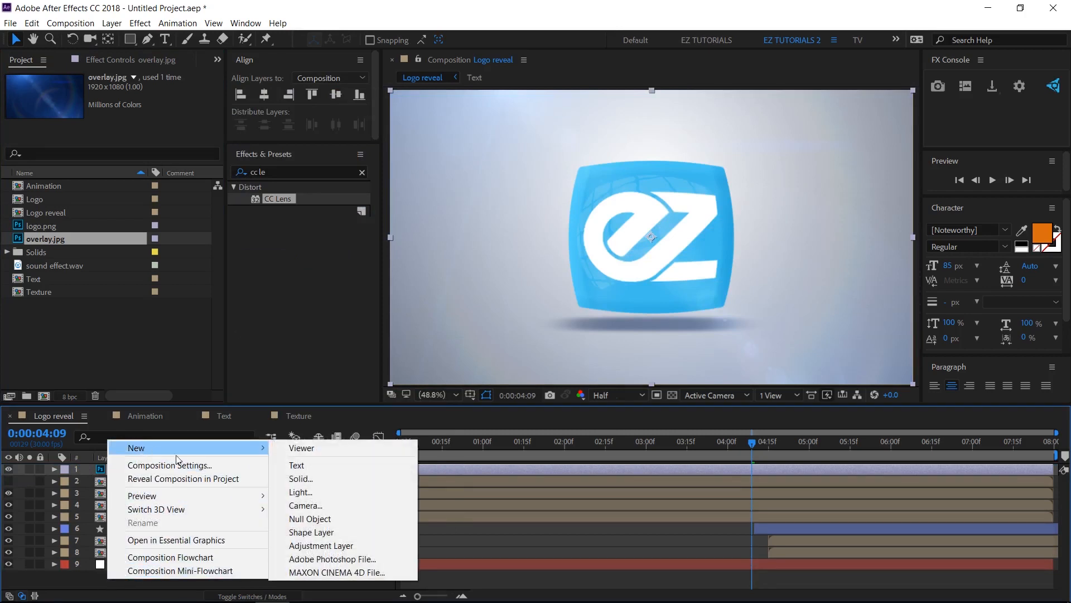
click(299, 548)
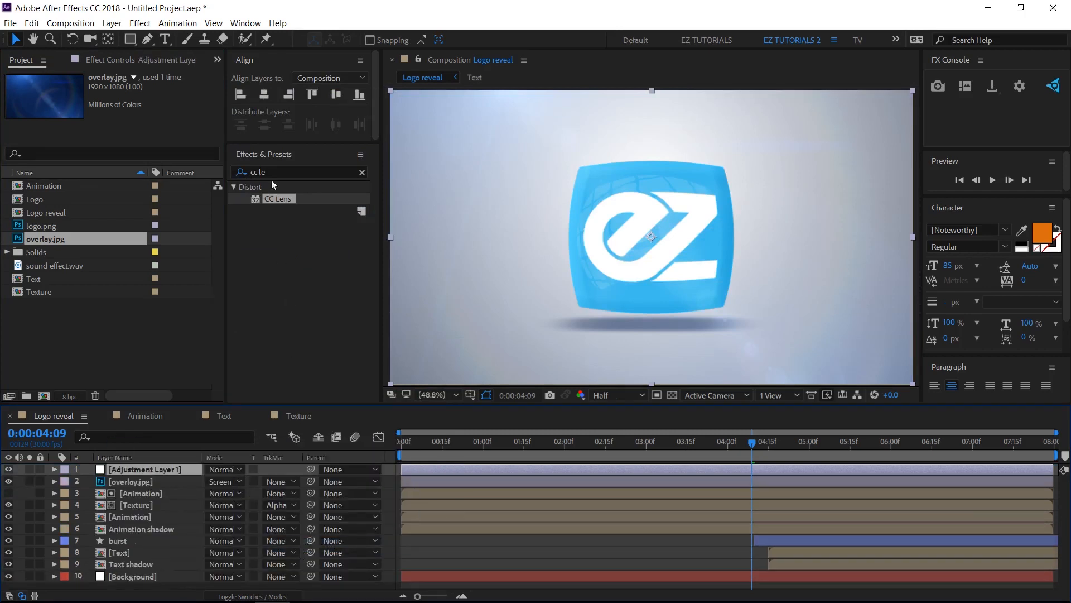
Step: Apply the Sharpen effect to the adjustment layer with a Sharpen Amount of 20
key(ctrl+5)
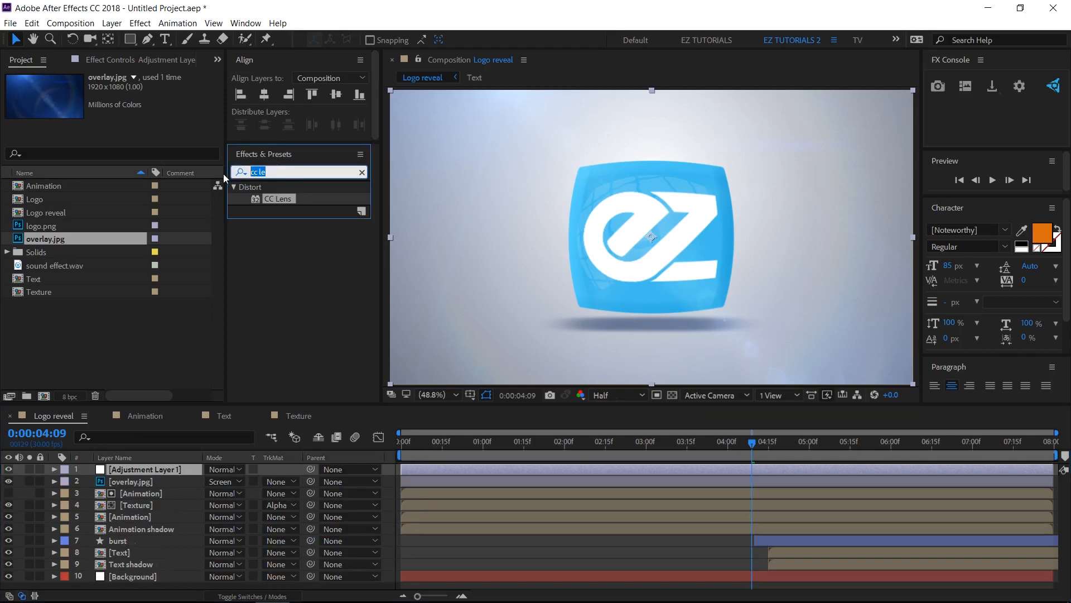
text(sharpe)
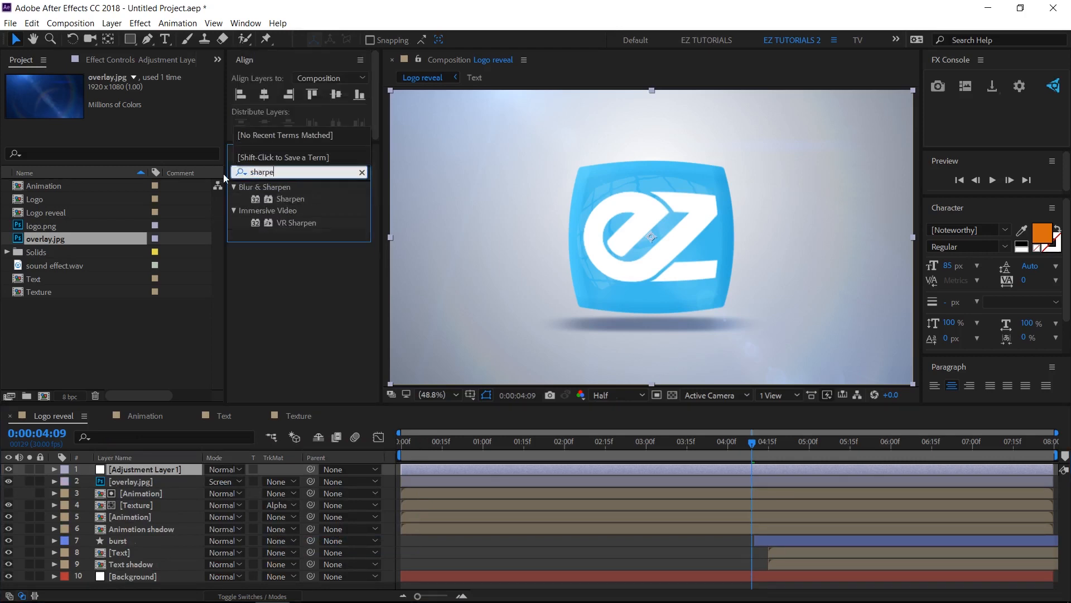
drag(291, 204, 173, 470)
click(128, 102)
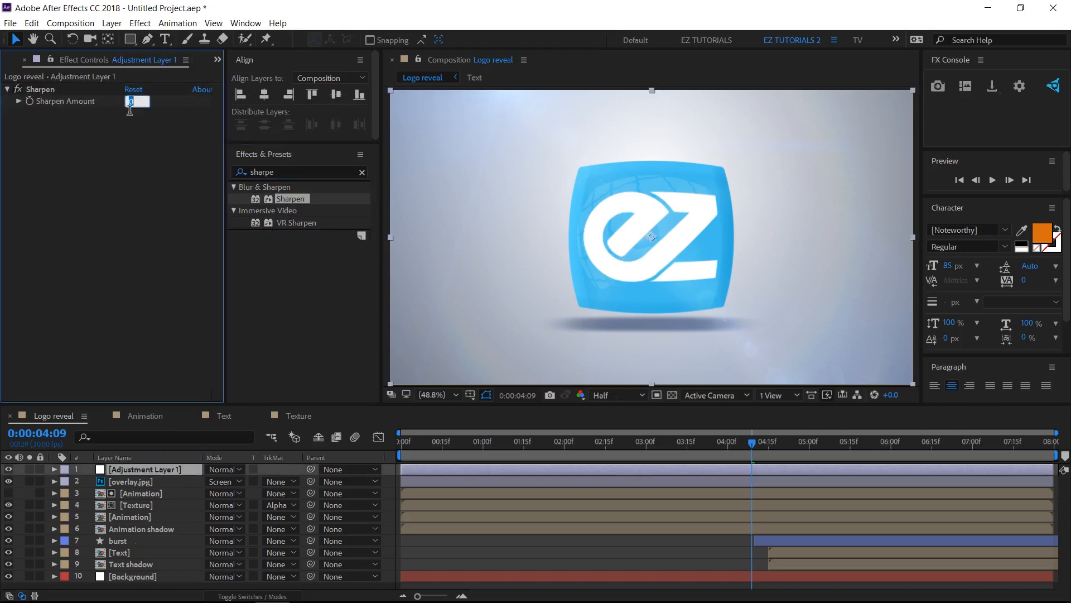
text(20)
key(Return)
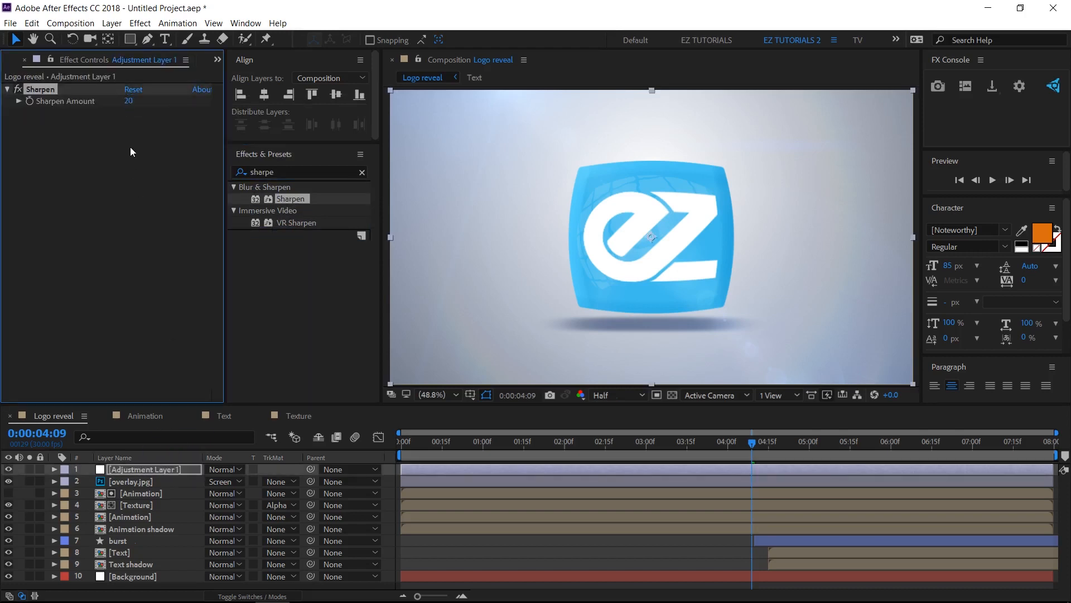
Step: Apply the Noise effect to the adjustment layer and adjust its Amount of Noise
click(256, 172)
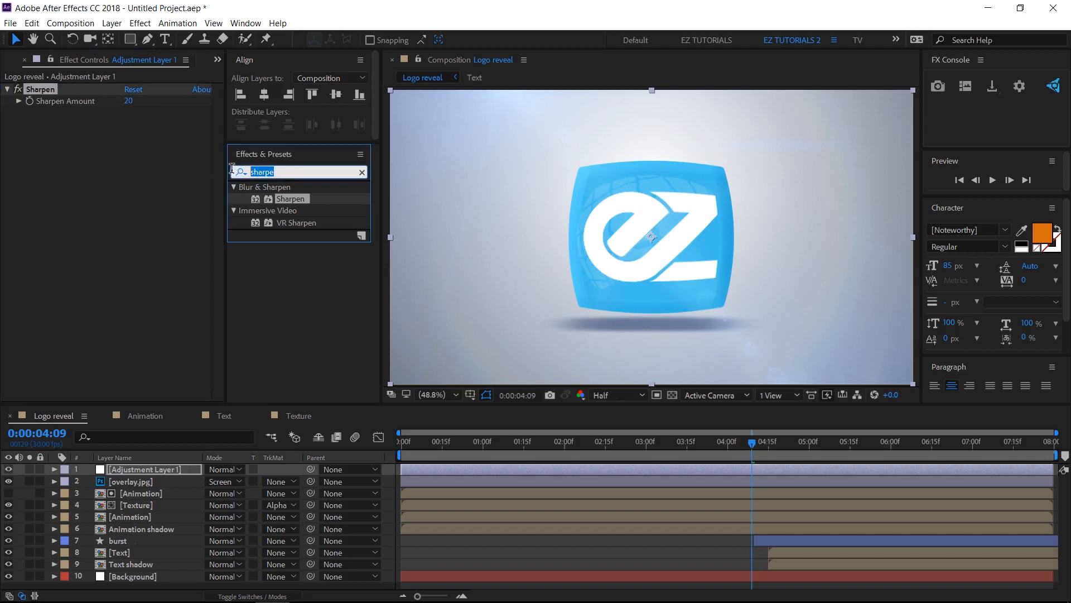
text(noise)
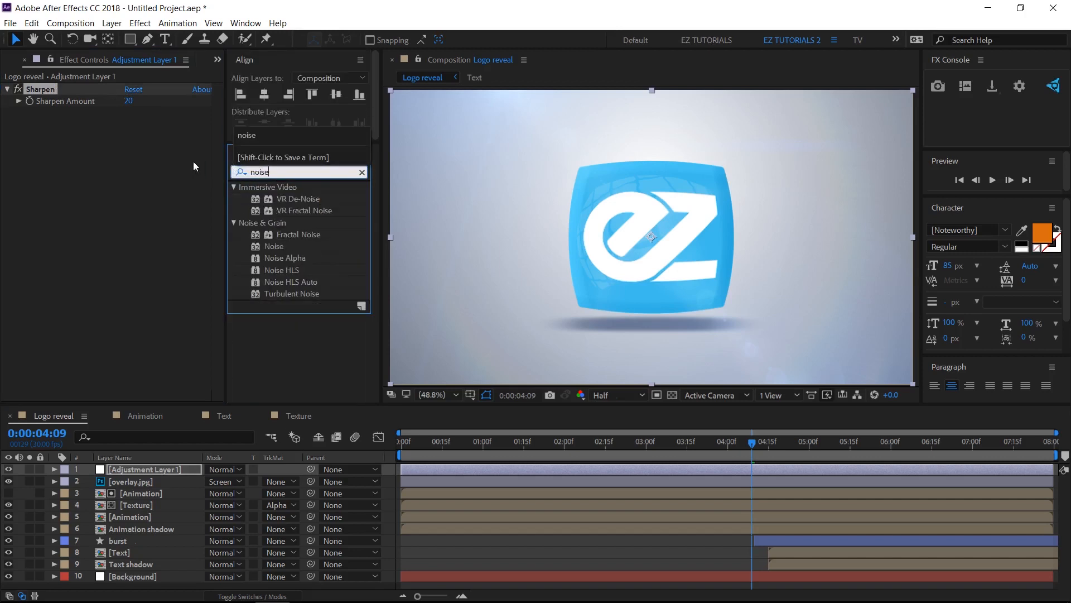
drag(274, 249, 156, 224)
click(132, 124)
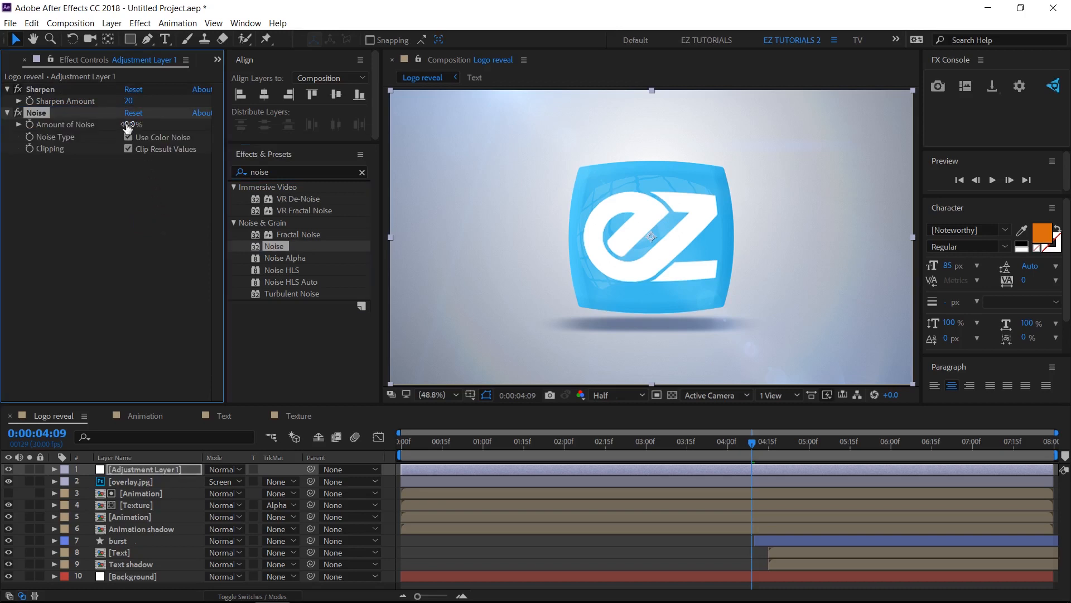
key(Return)
Step: Add sound effect.wav below the Background layer in the Logo reveal composition and preview the animation from the start
click(13, 61)
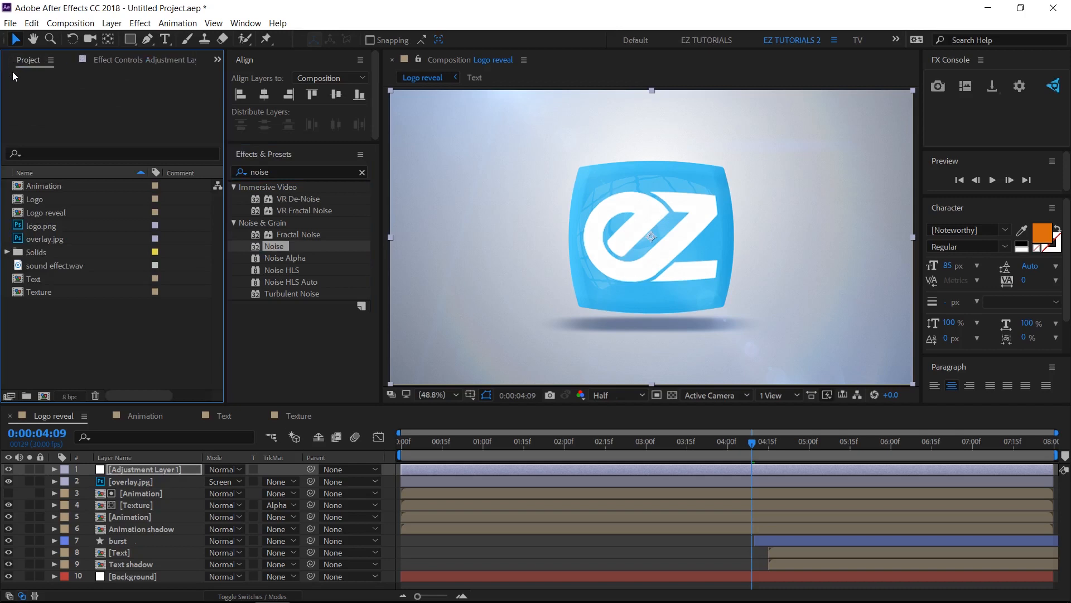
drag(45, 265, 114, 580)
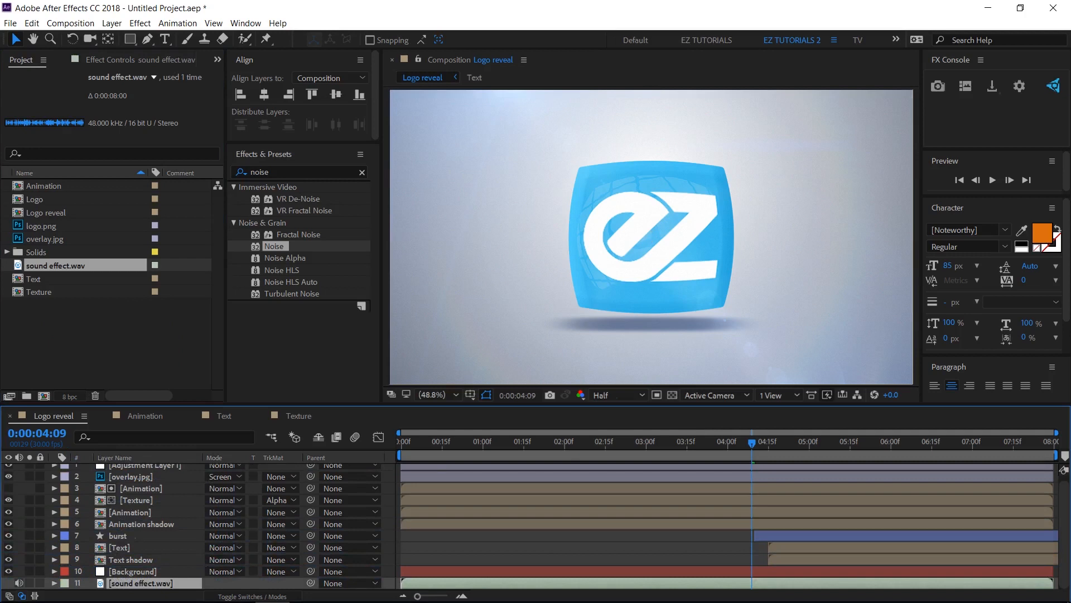
click(994, 180)
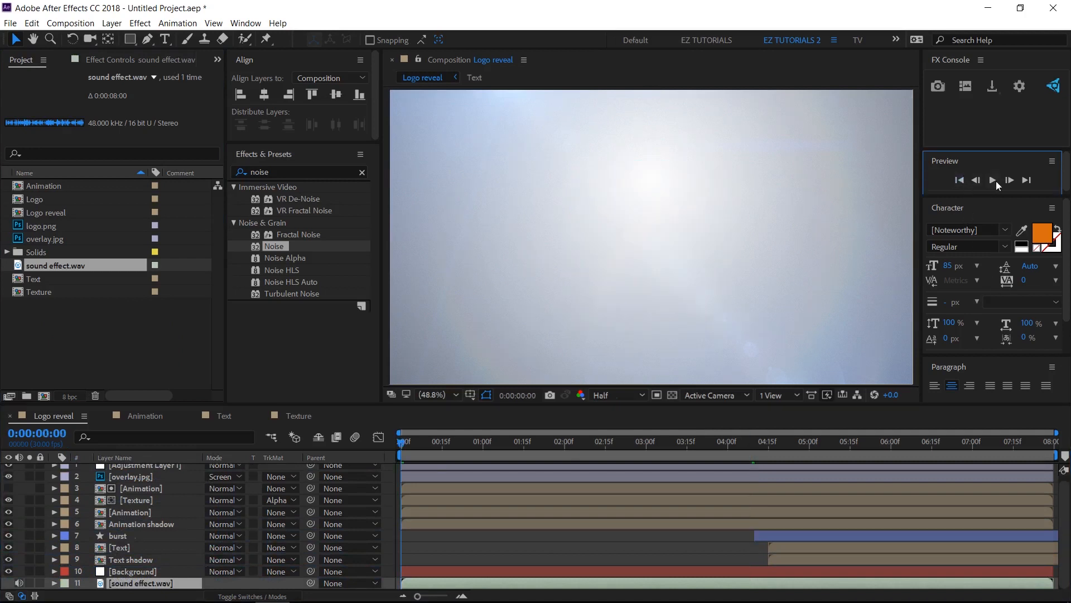